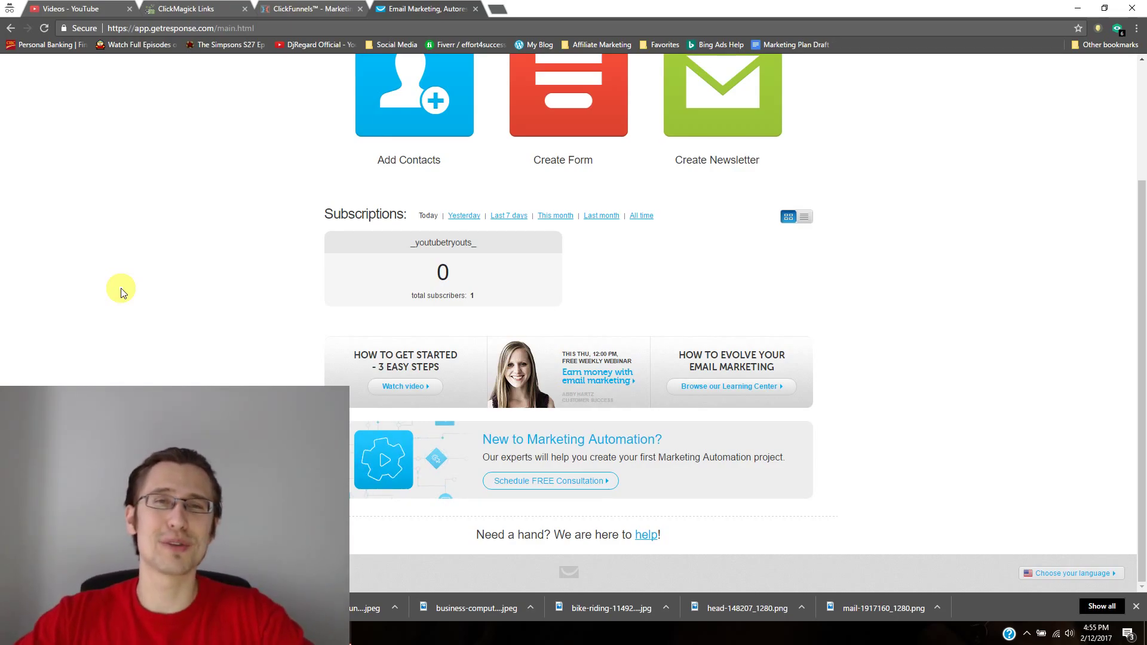
# Start a new campaign and try naming it 'diabetes', which is already taken
pyautogui.scroll(3, 121, 293)
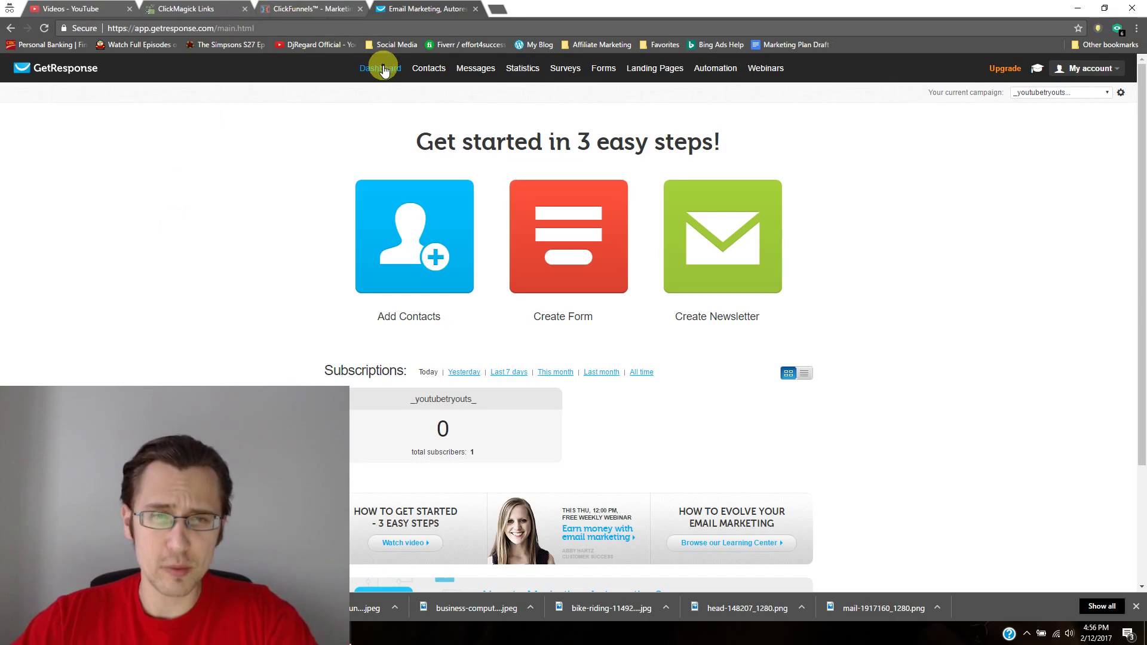
pyautogui.scroll(-1, 211, 274)
pyautogui.scroll(-3, 796, 158)
pyautogui.scroll(4, 1105, 345)
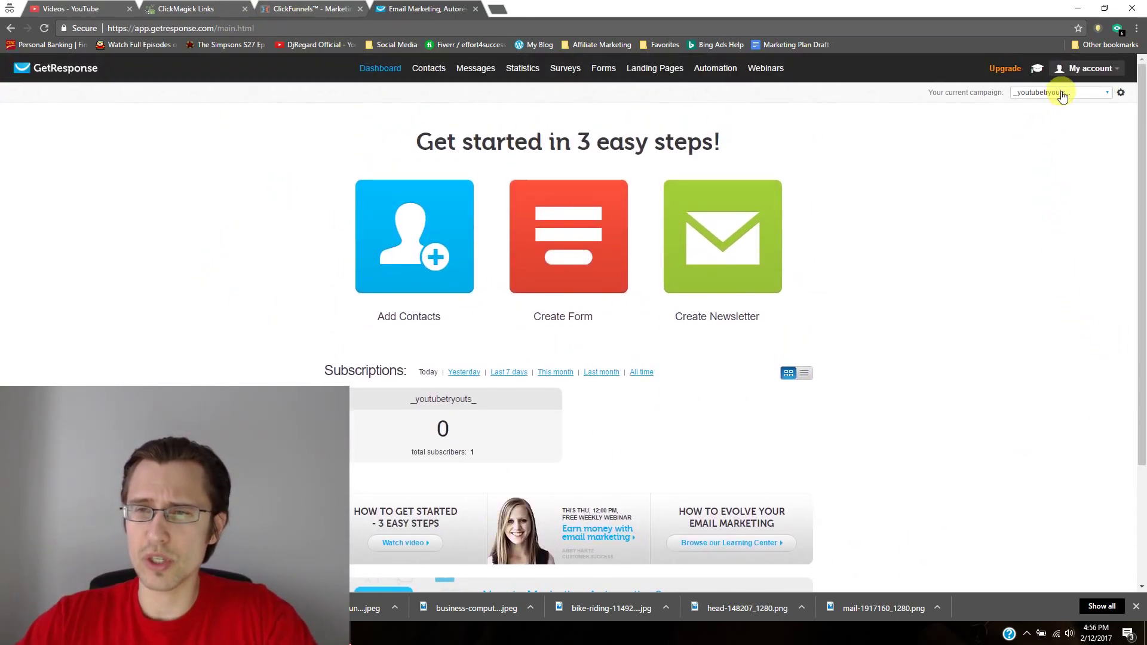
pyautogui.click(1060, 93)
pyautogui.click(966, 233)
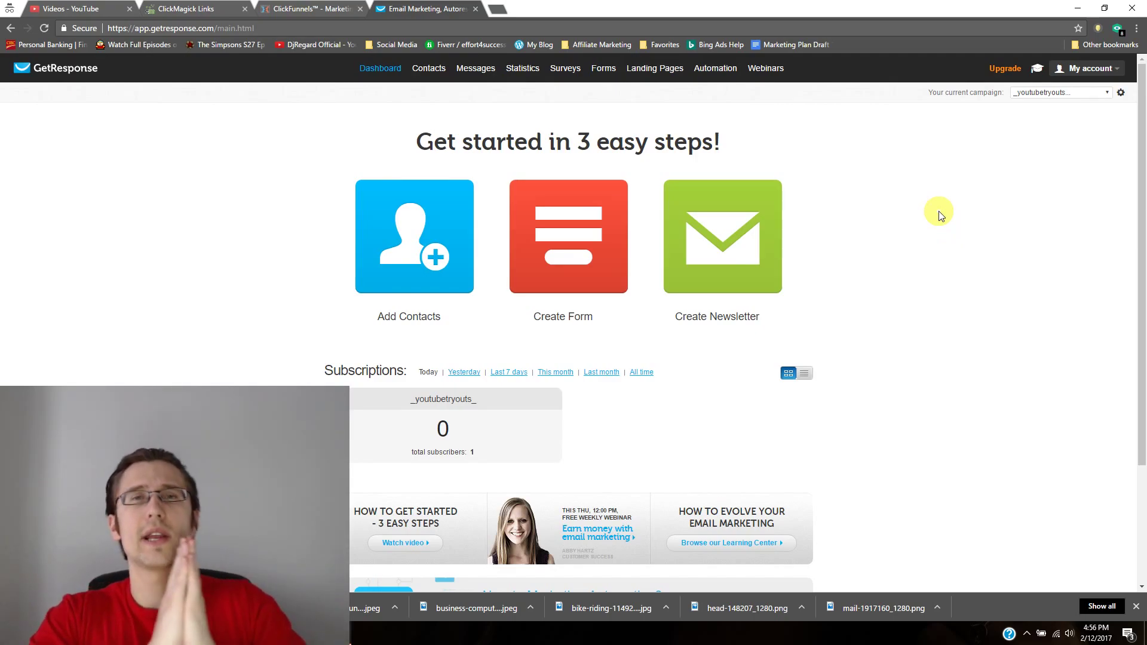
pyautogui.click(1055, 92)
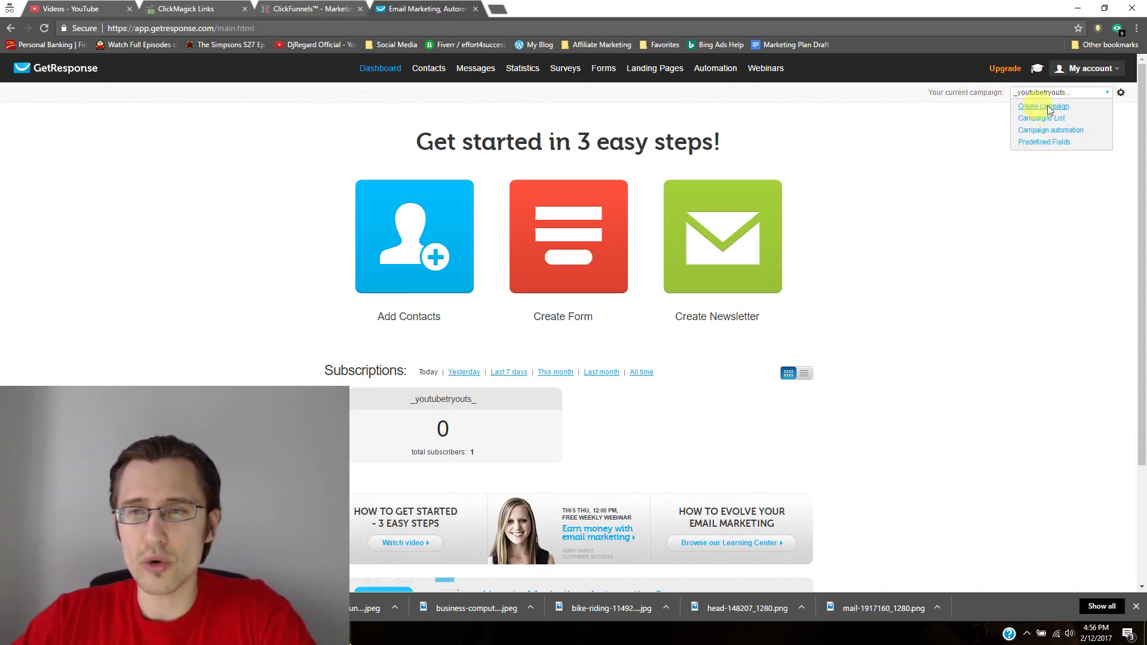
pyautogui.click(1044, 107)
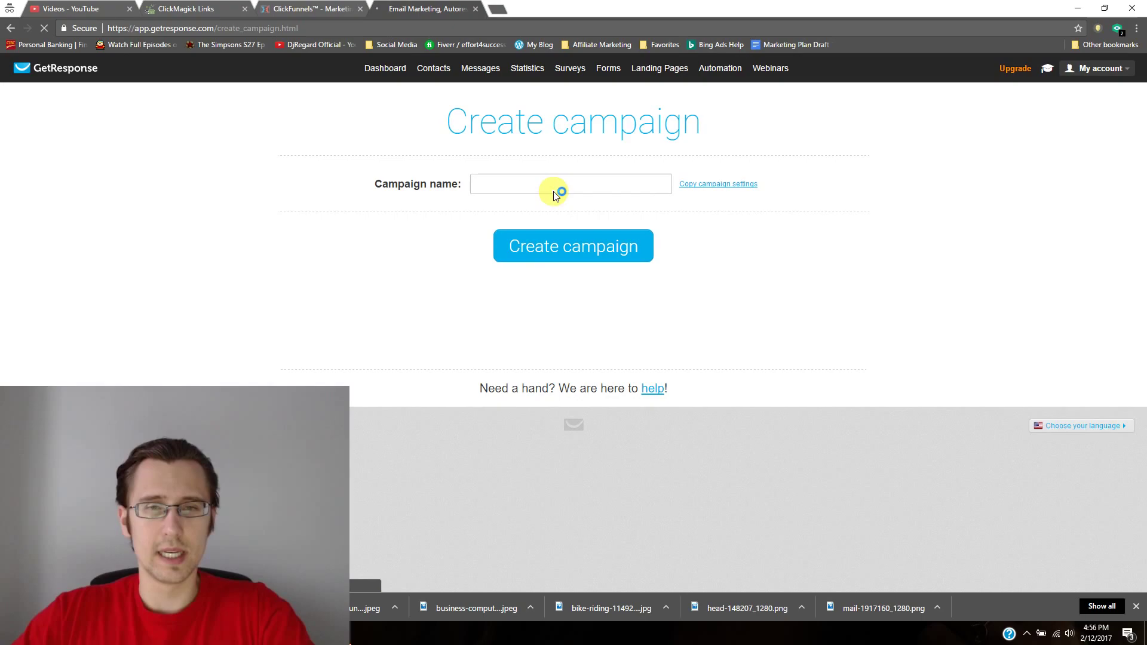
pyautogui.click(554, 188)
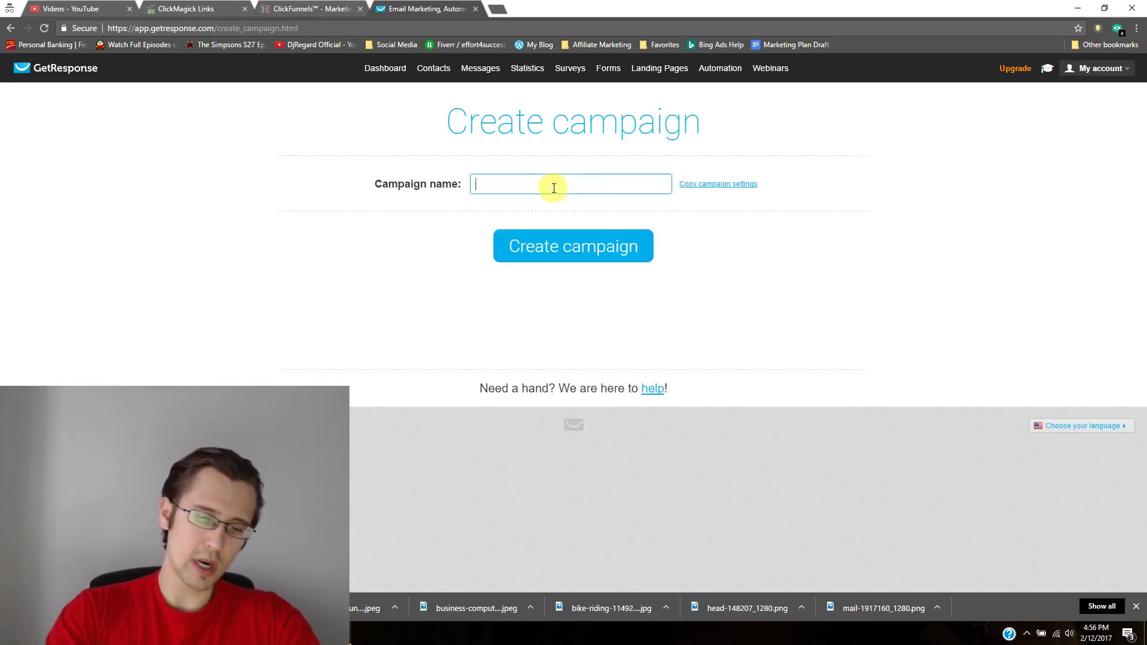
pyautogui.write('diabetes')
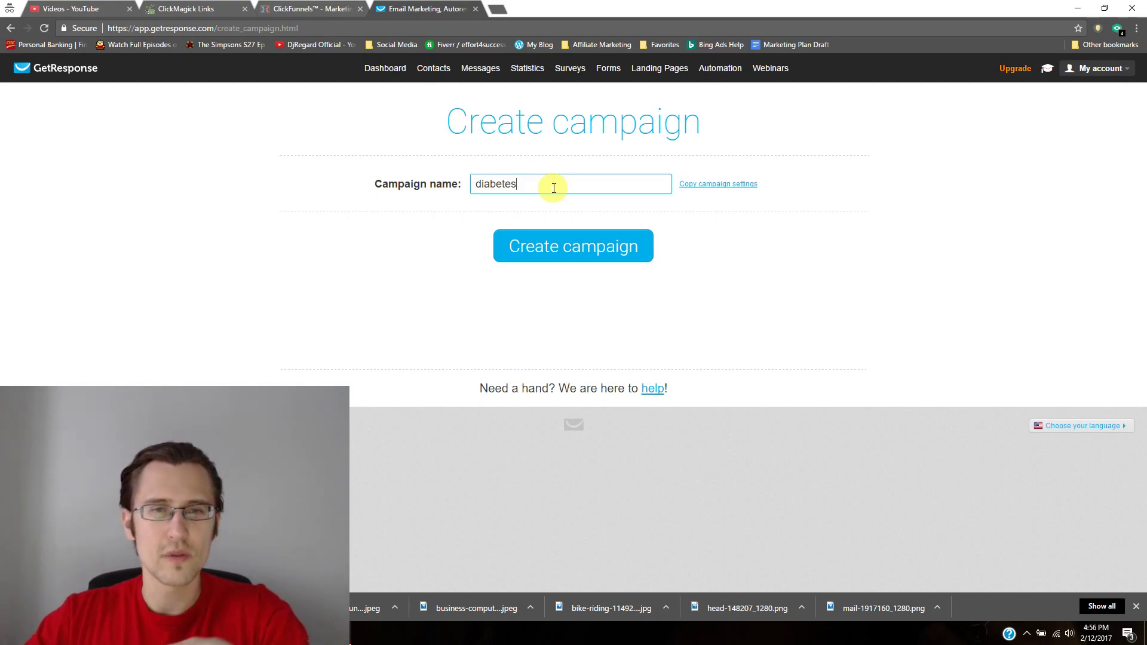
pyautogui.click(572, 248)
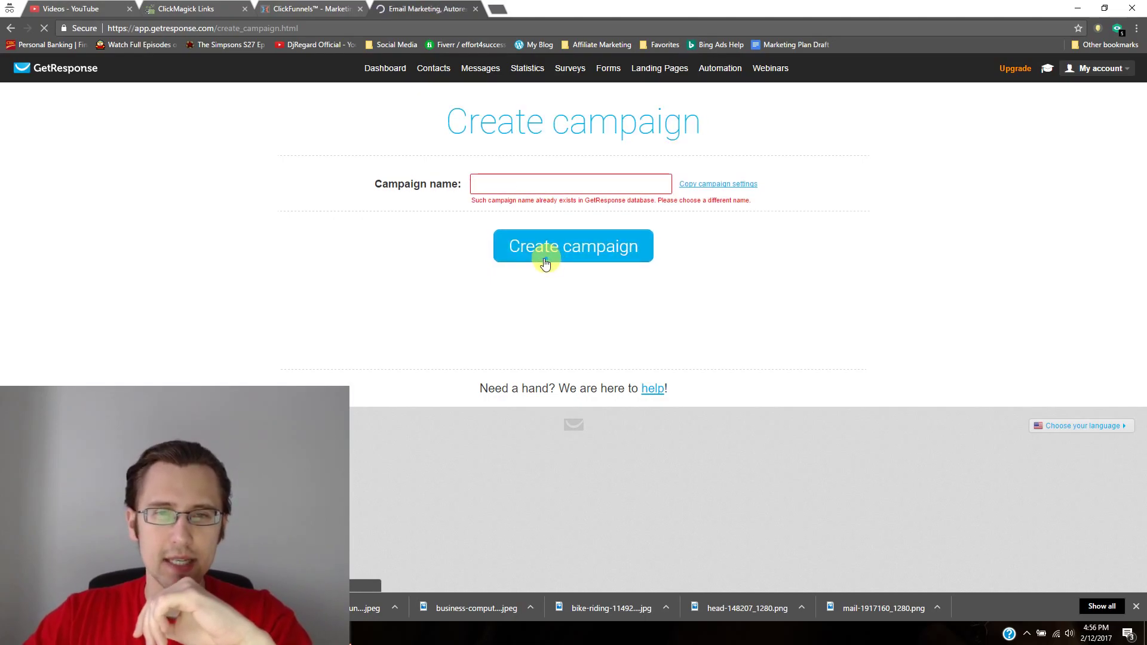
# Retry the campaign name as '_diabetes_', which is also rejected
pyautogui.moveTo(496, 201); pyautogui.dragTo(708, 203)
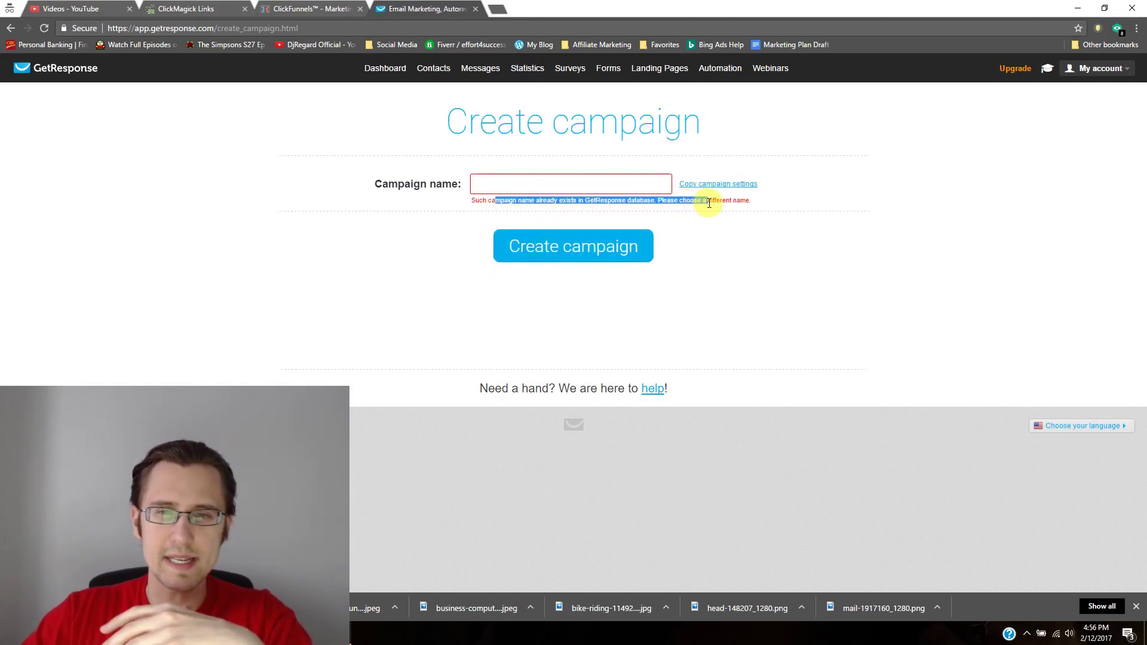
pyautogui.click(531, 183)
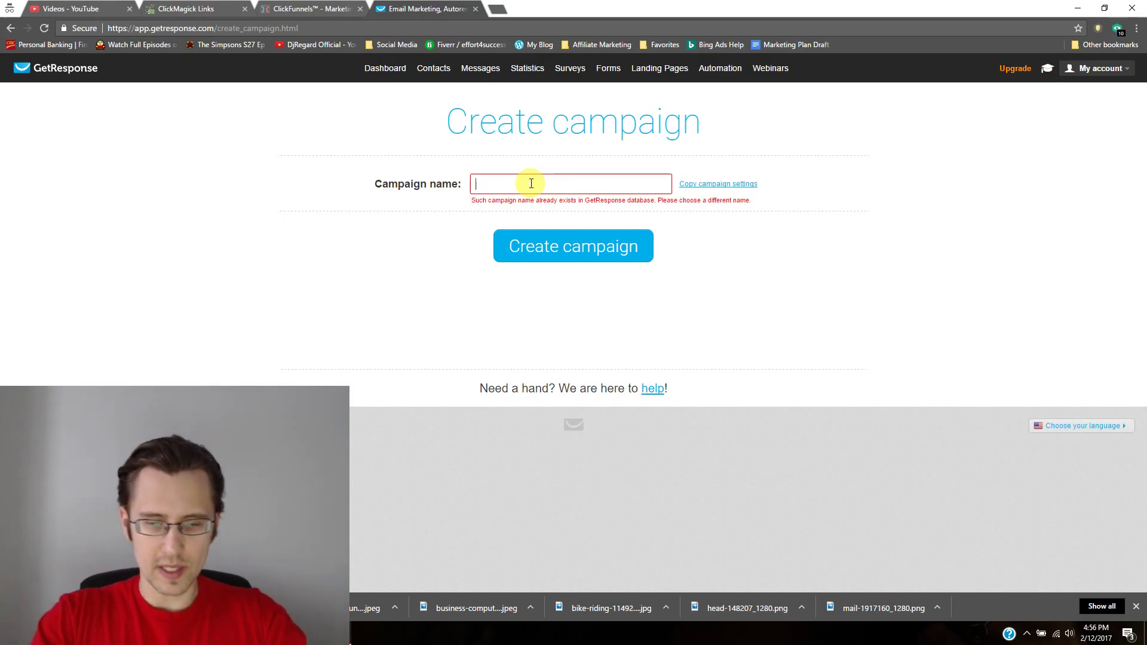
pyautogui.write('_diabetes_')
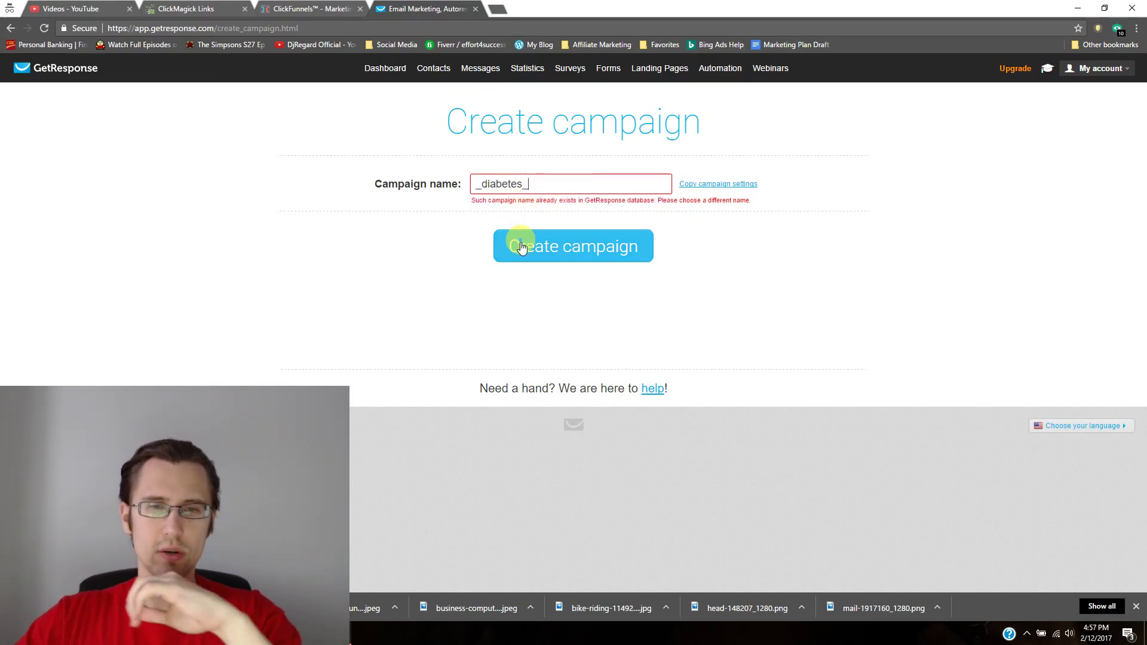
pyautogui.click(545, 256)
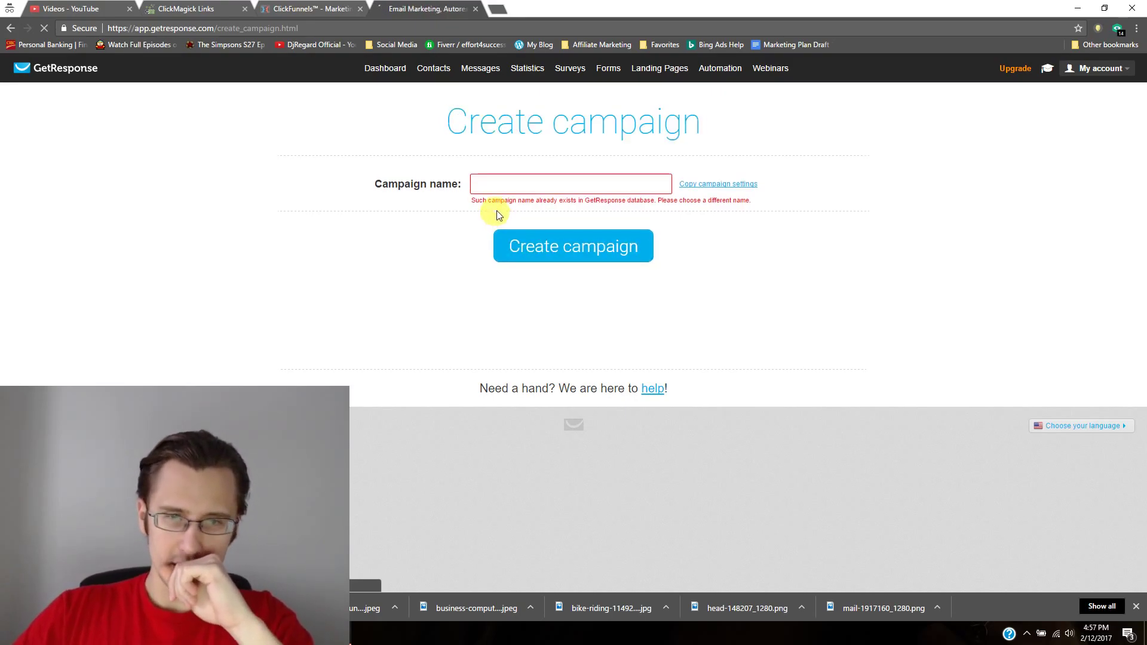
# Create the campaign under the name '_diabetes1_'
pyautogui.click(574, 185)
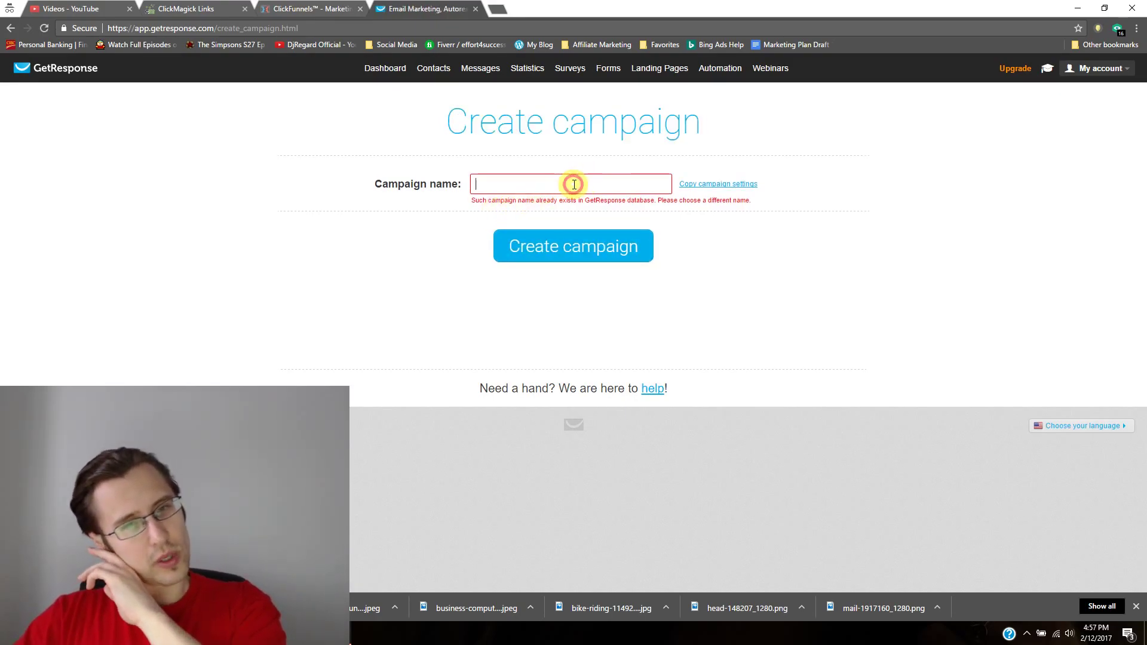
pyautogui.write('_diabetes1_')
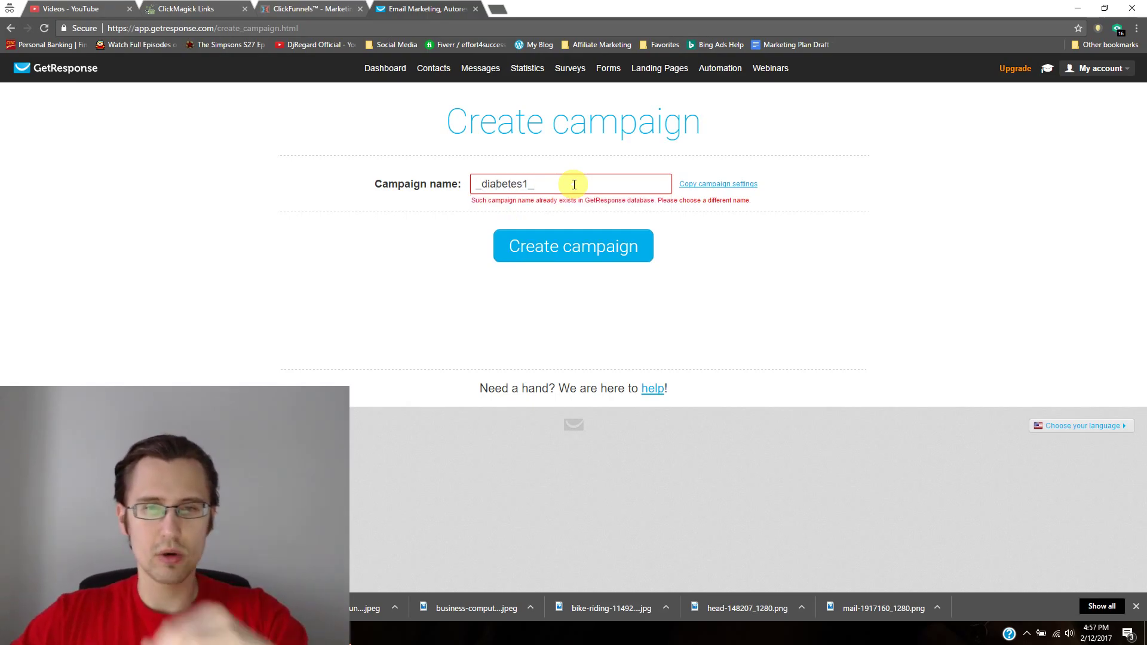
pyautogui.click(578, 245)
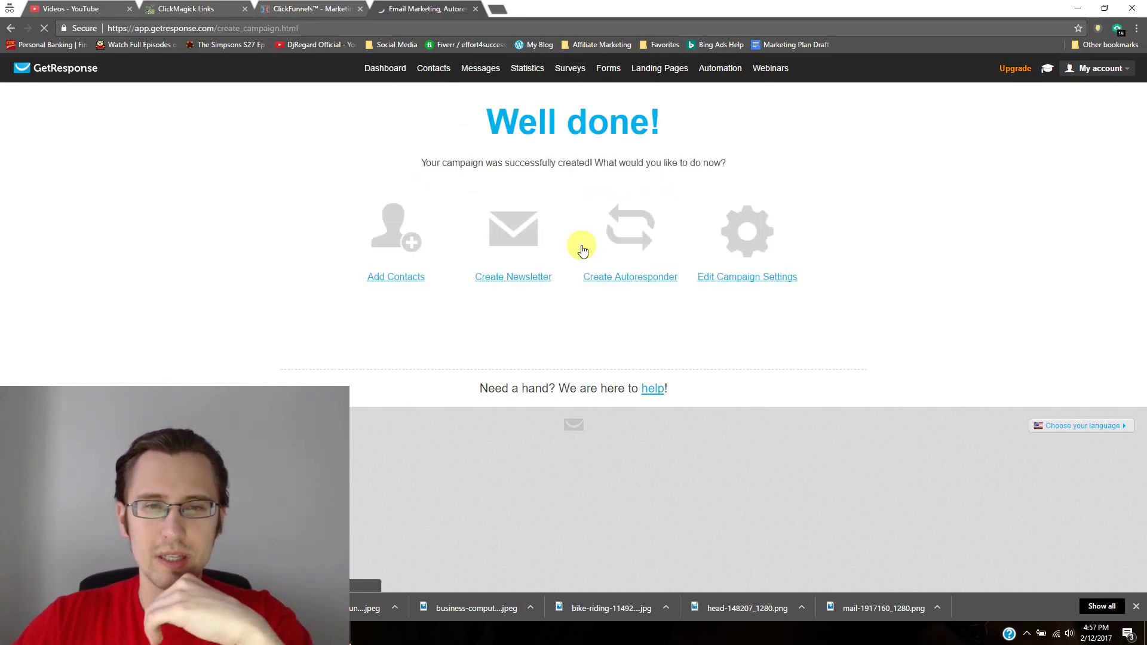
# From the Dashboard, confirm _diabetes1_ is the current campaign and start a new autoresponder
pyautogui.click(387, 70)
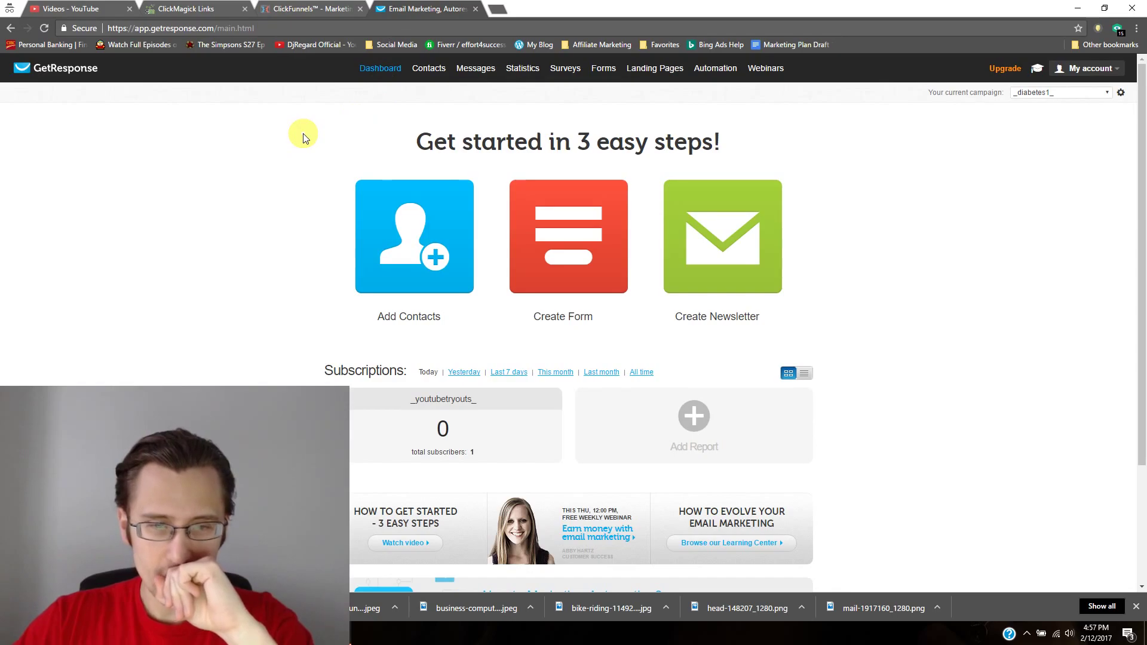
pyautogui.click(1047, 93)
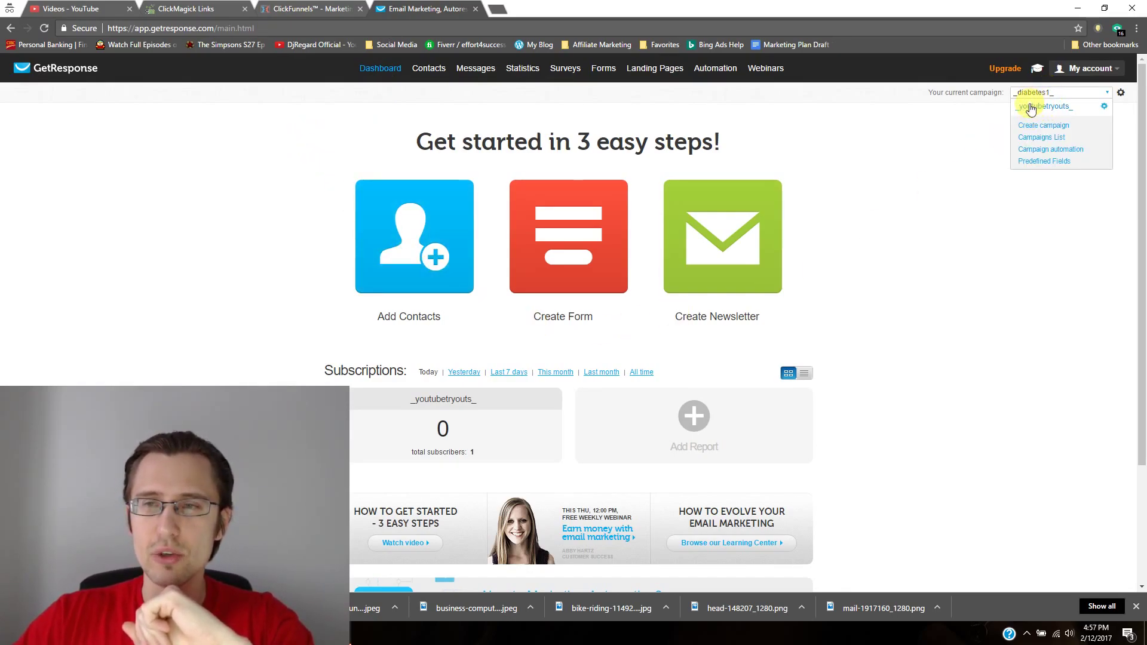
pyautogui.click(872, 178)
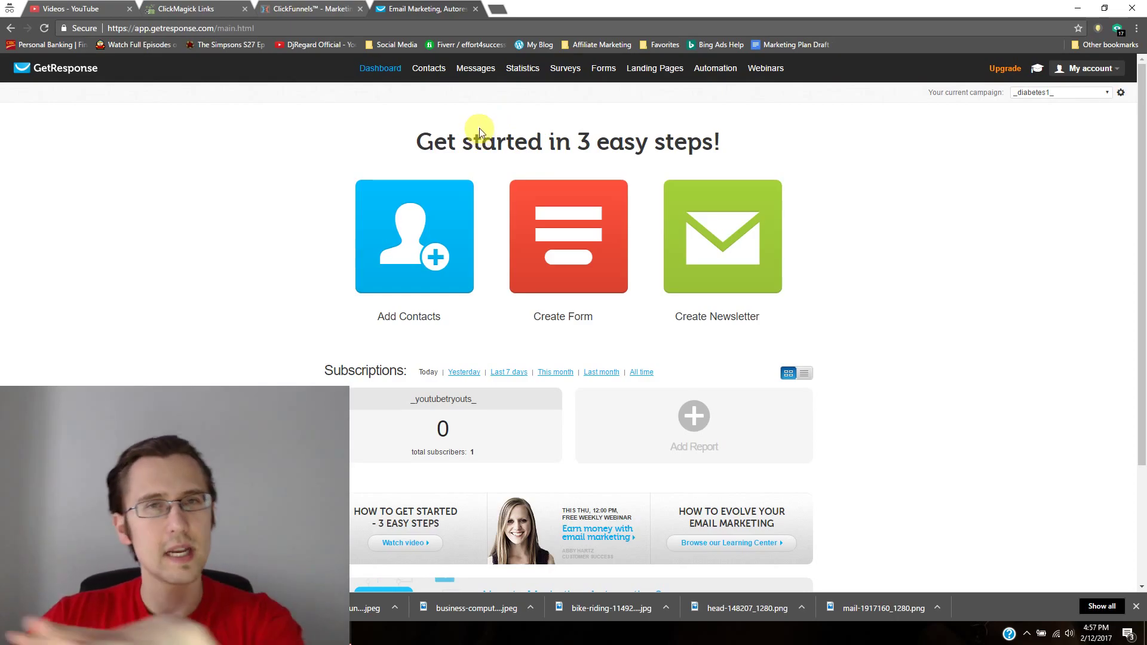
pyautogui.moveTo(476, 69)
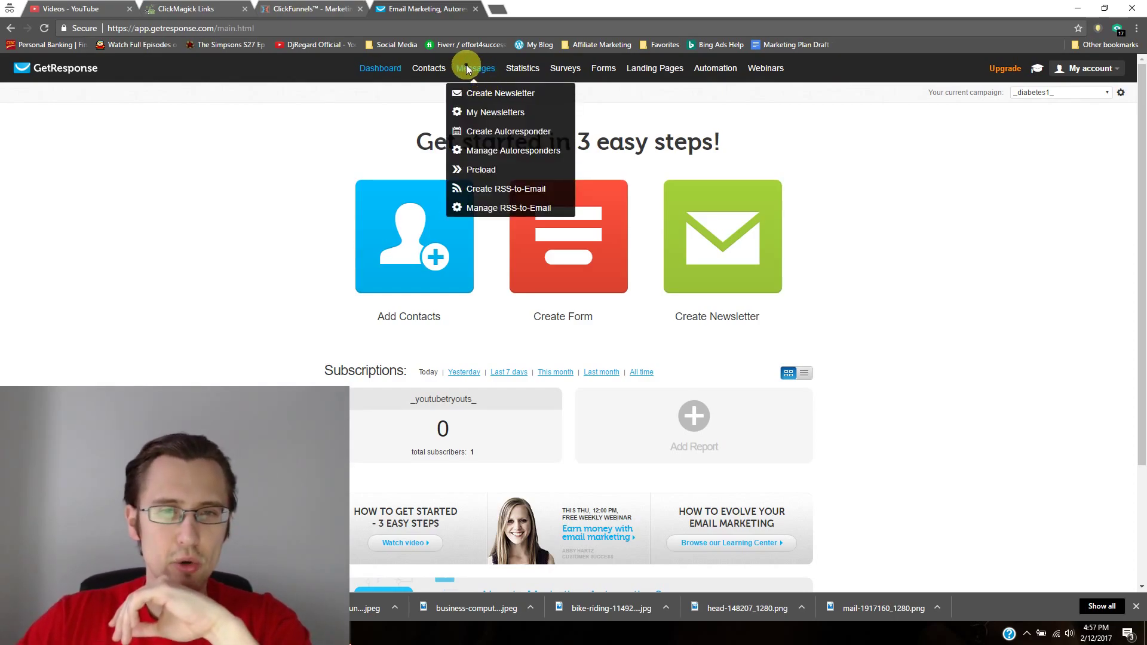
pyautogui.click(482, 132)
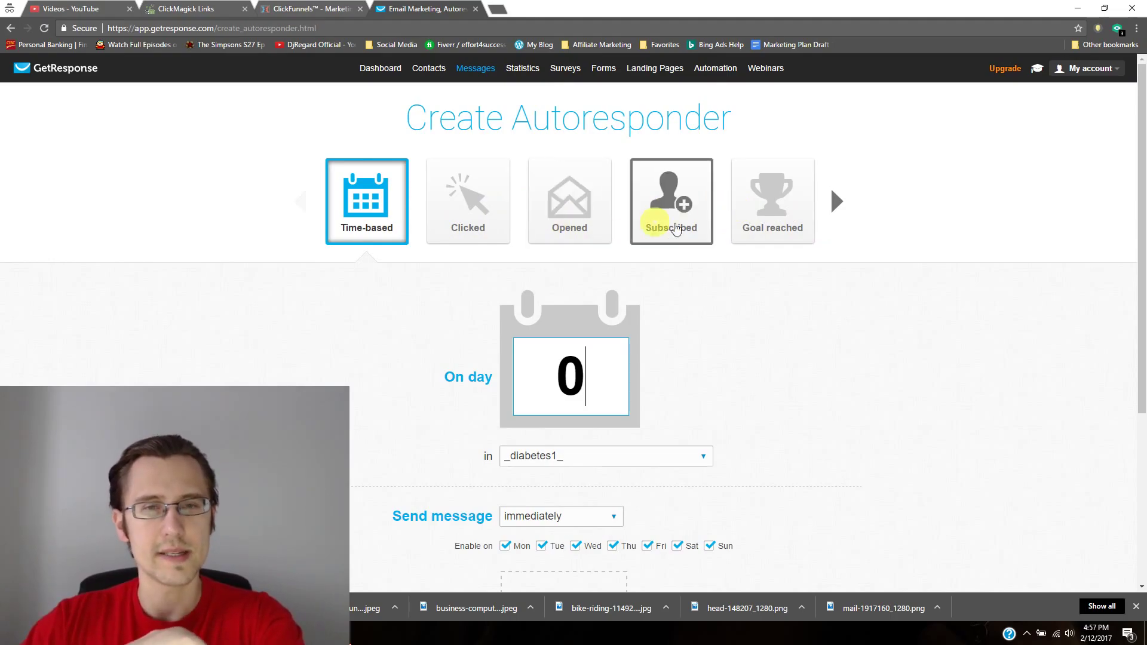
# Try the autoresponder trigger types, briefly setting a subscription trigger on _diabetes1_
pyautogui.click(489, 209)
pyautogui.click(570, 206)
pyautogui.click(670, 206)
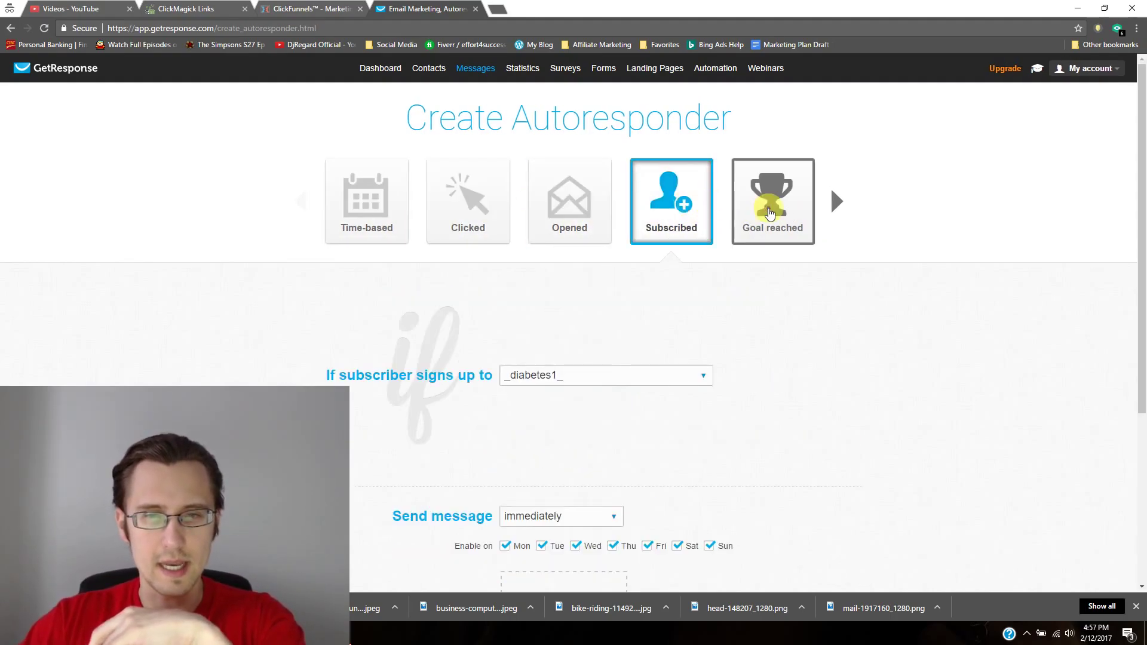
pyautogui.click(770, 206)
pyautogui.click(663, 209)
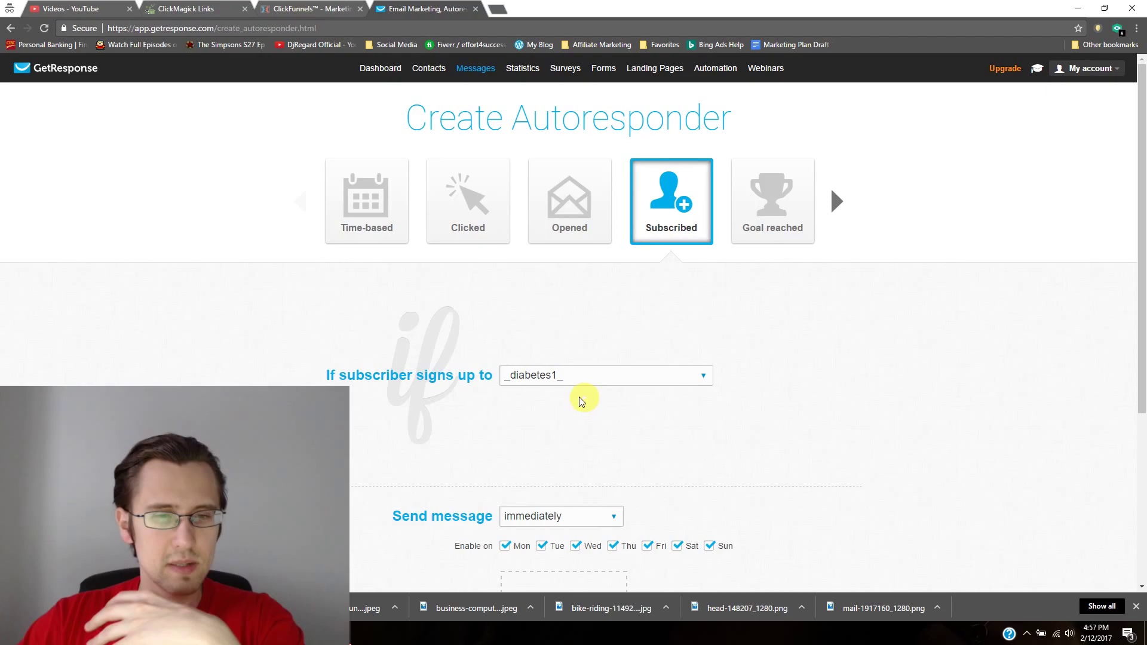
pyautogui.click(540, 375)
pyautogui.click(540, 374)
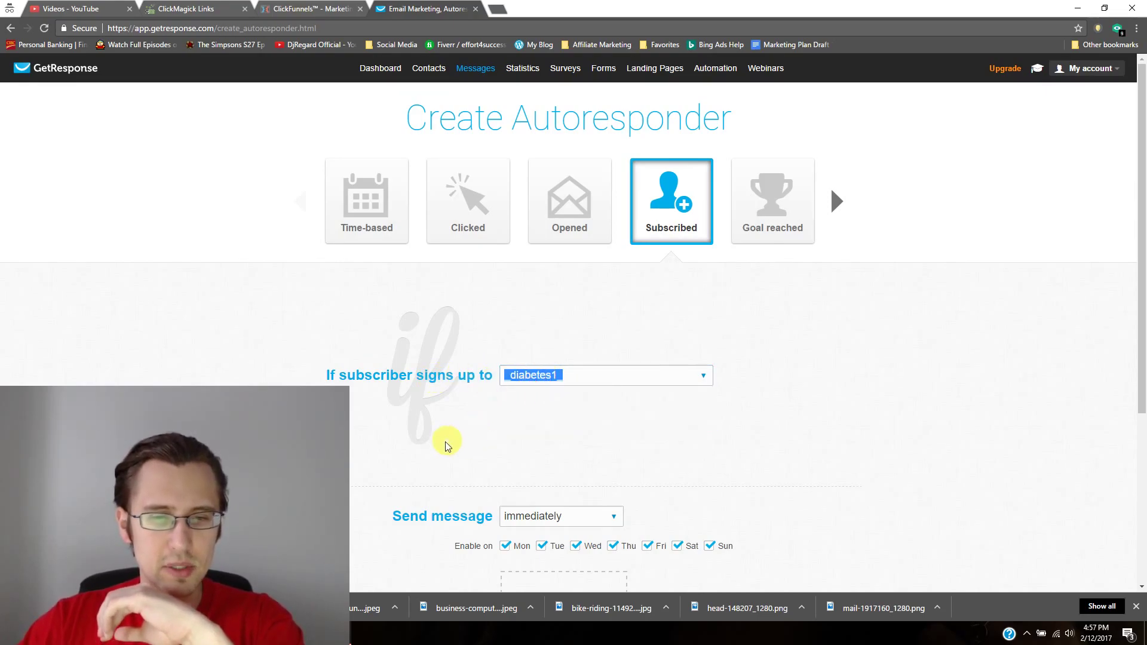
pyautogui.scroll(-3, 537, 347)
pyautogui.scroll(-2, 478, 478)
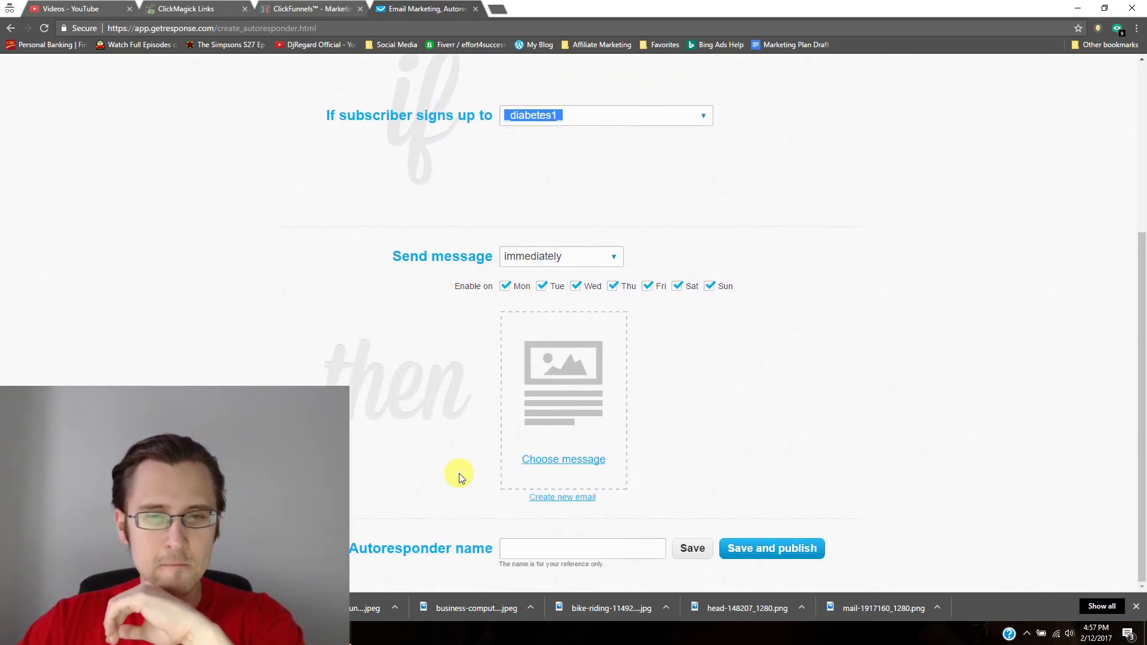
pyautogui.scroll(3, 460, 469)
pyautogui.scroll(1, 461, 464)
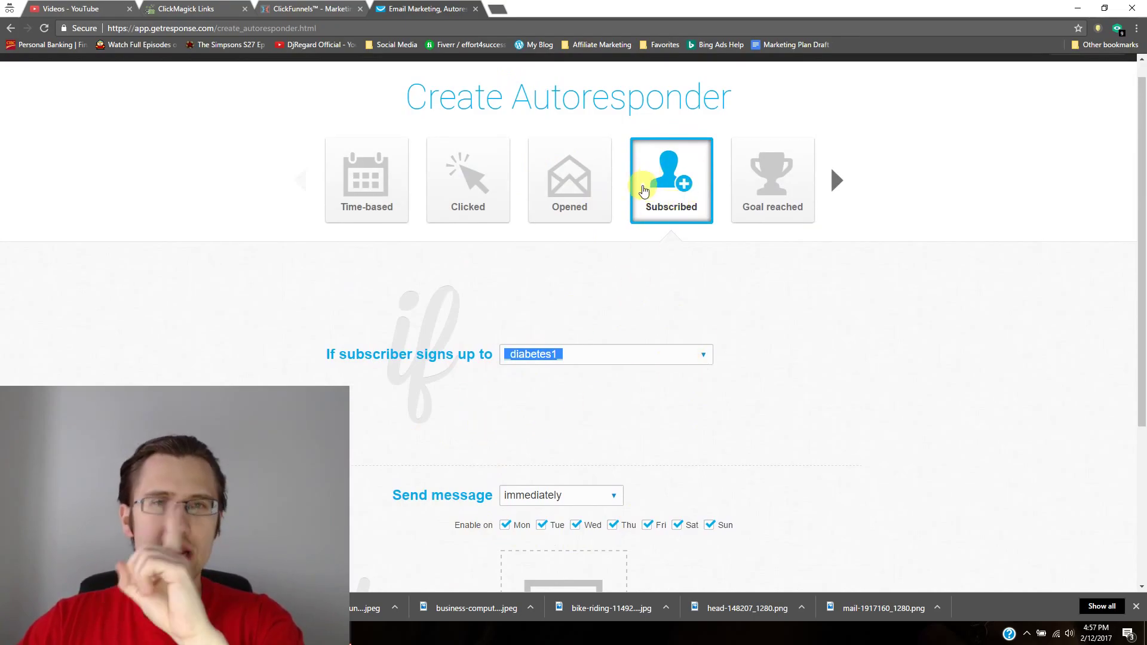
# Switch to a time-based trigger on day 0 in the _diabetes1_ campaign
pyautogui.click(376, 189)
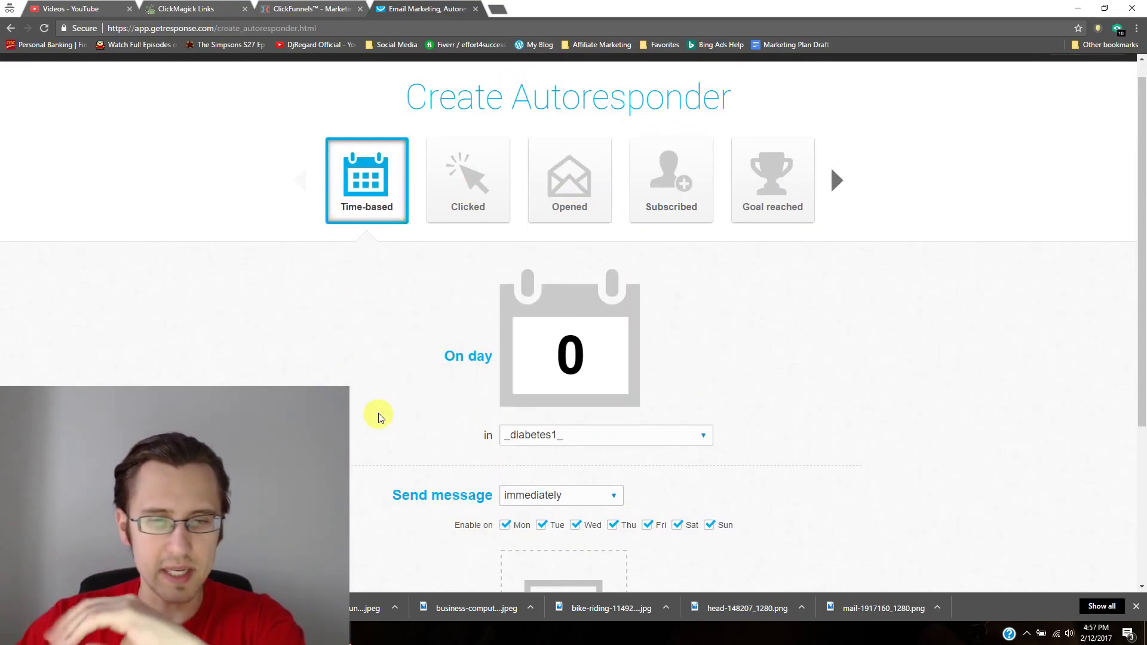
pyautogui.scroll(-3, 380, 414)
pyautogui.scroll(2, 409, 300)
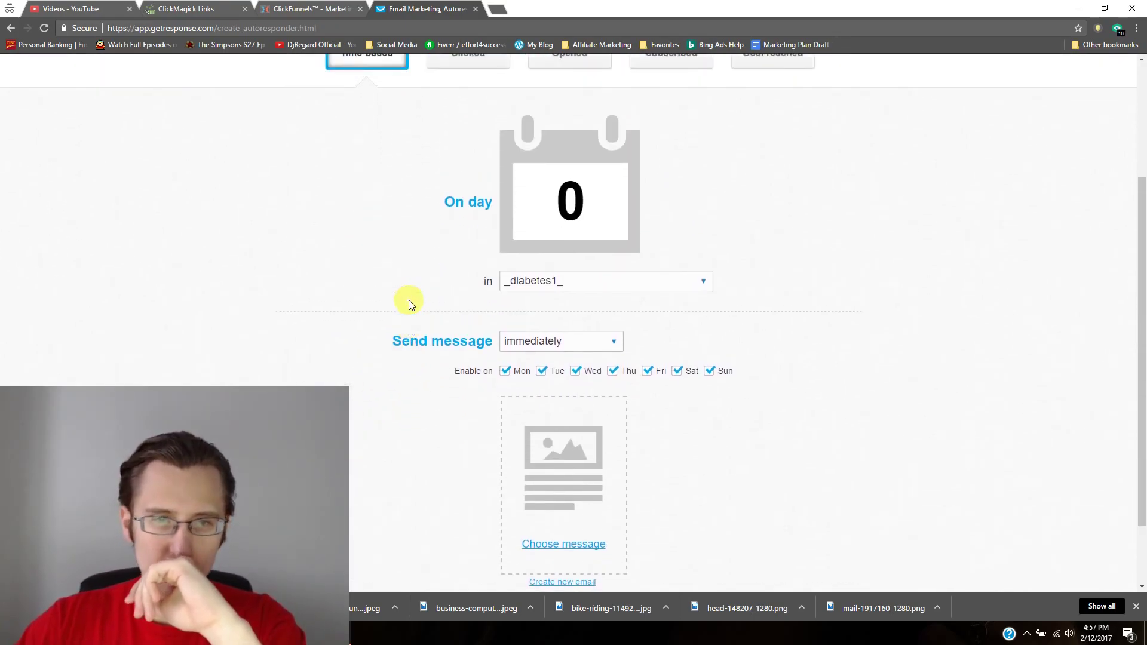
pyautogui.moveTo(581, 291); pyautogui.dragTo(540, 295)
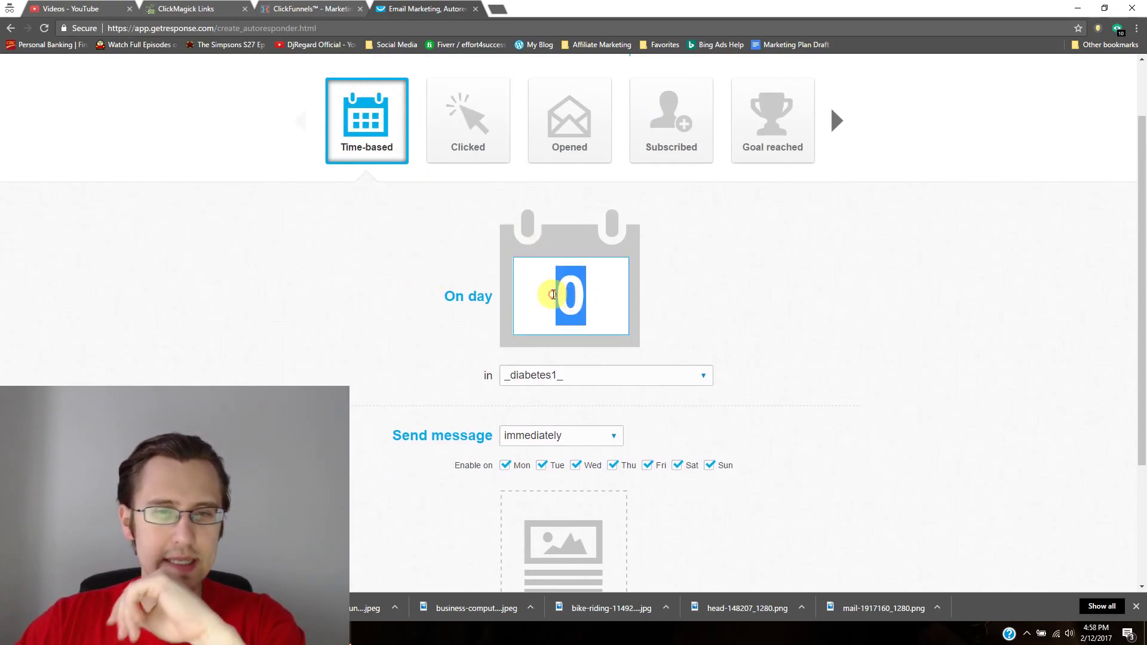
pyautogui.click(551, 299)
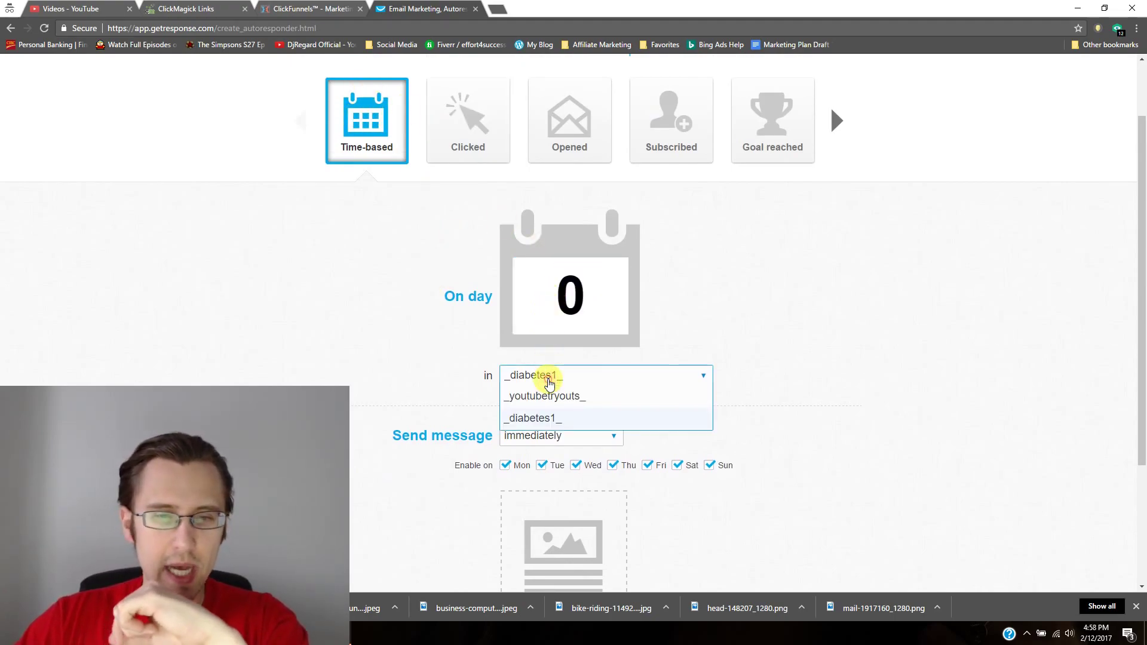
pyautogui.click(547, 375)
pyautogui.click(536, 419)
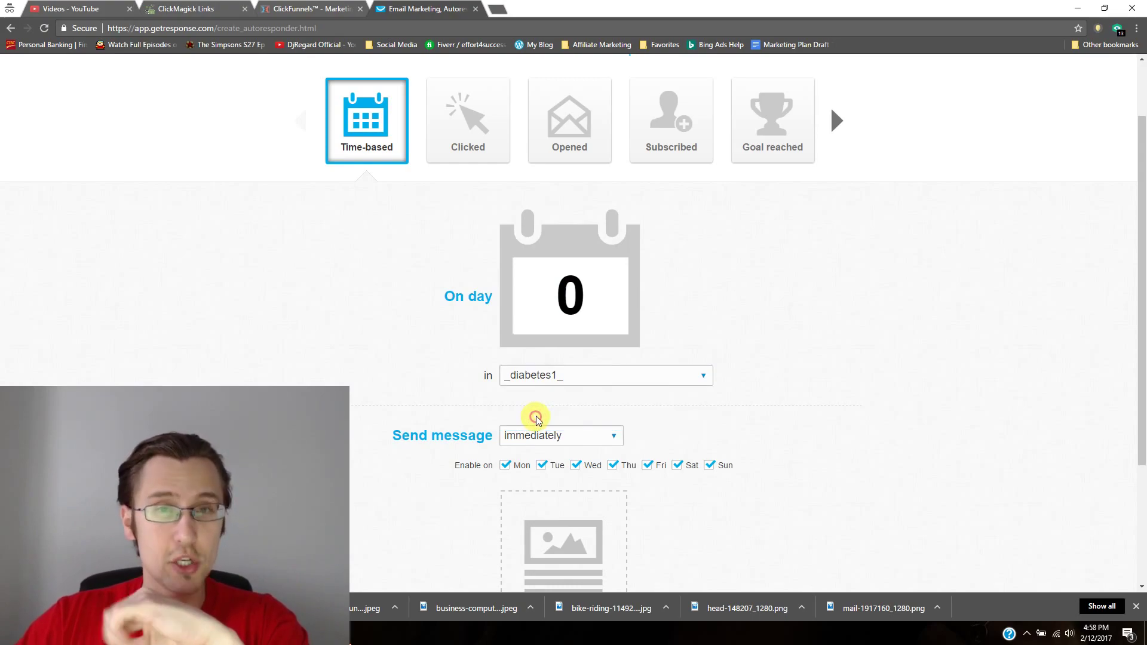
pyautogui.scroll(-2, 567, 409)
# Try the delay and set-time send options, then set the message to send immediately
pyautogui.click(562, 315)
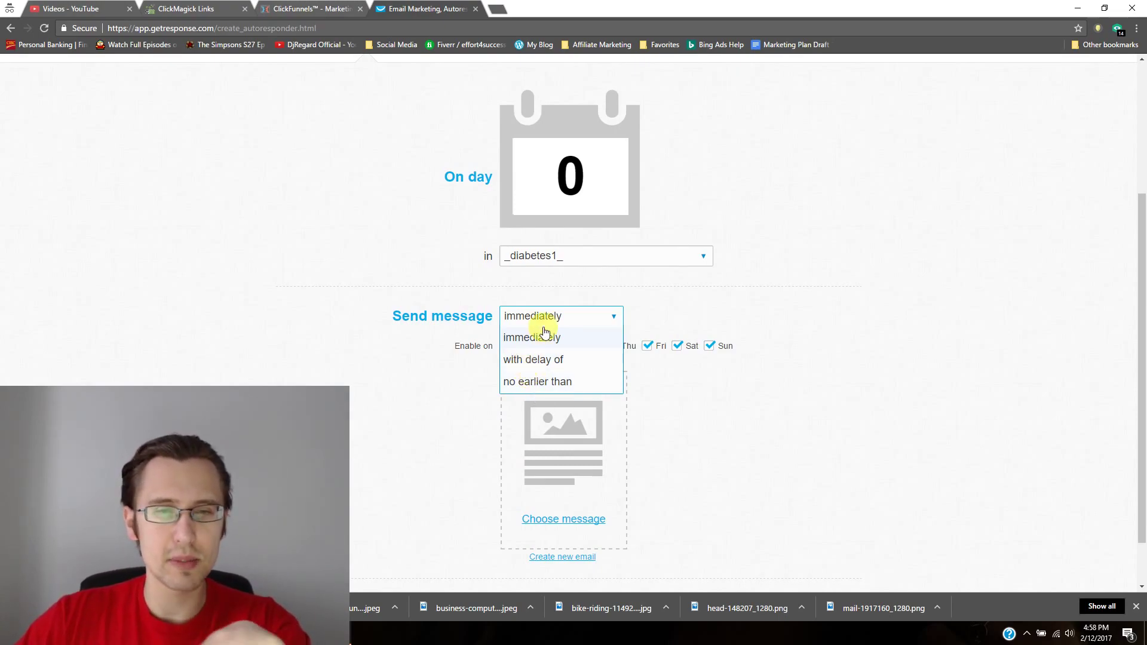
pyautogui.click(541, 359)
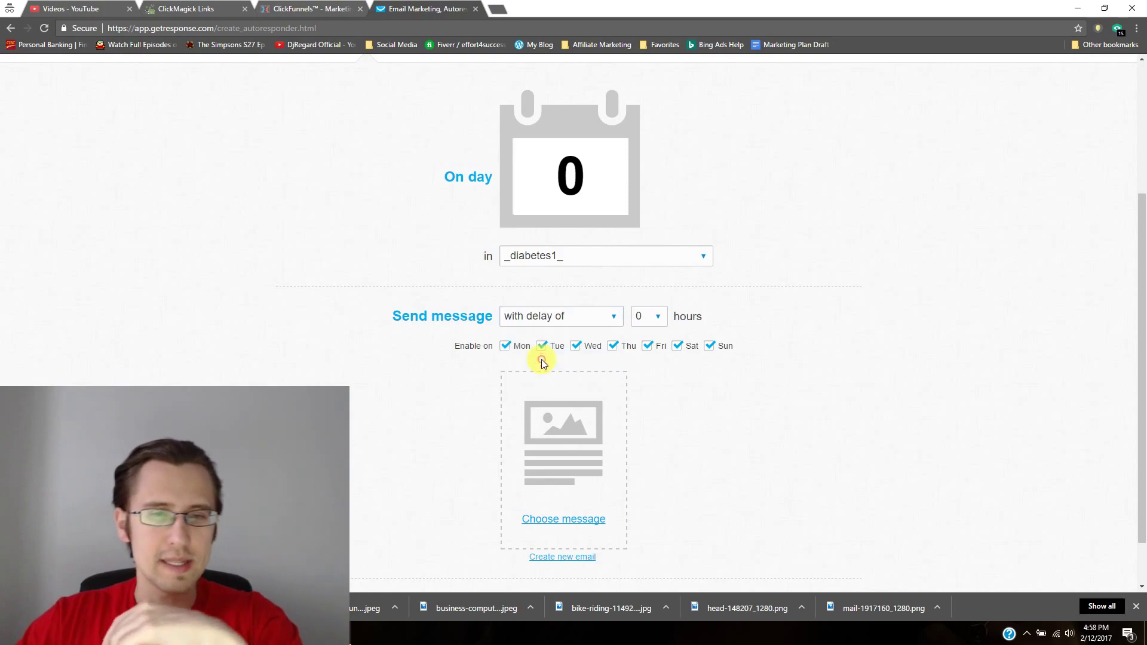
pyautogui.click(646, 325)
pyautogui.moveTo(661, 358); pyautogui.dragTo(646, 325)
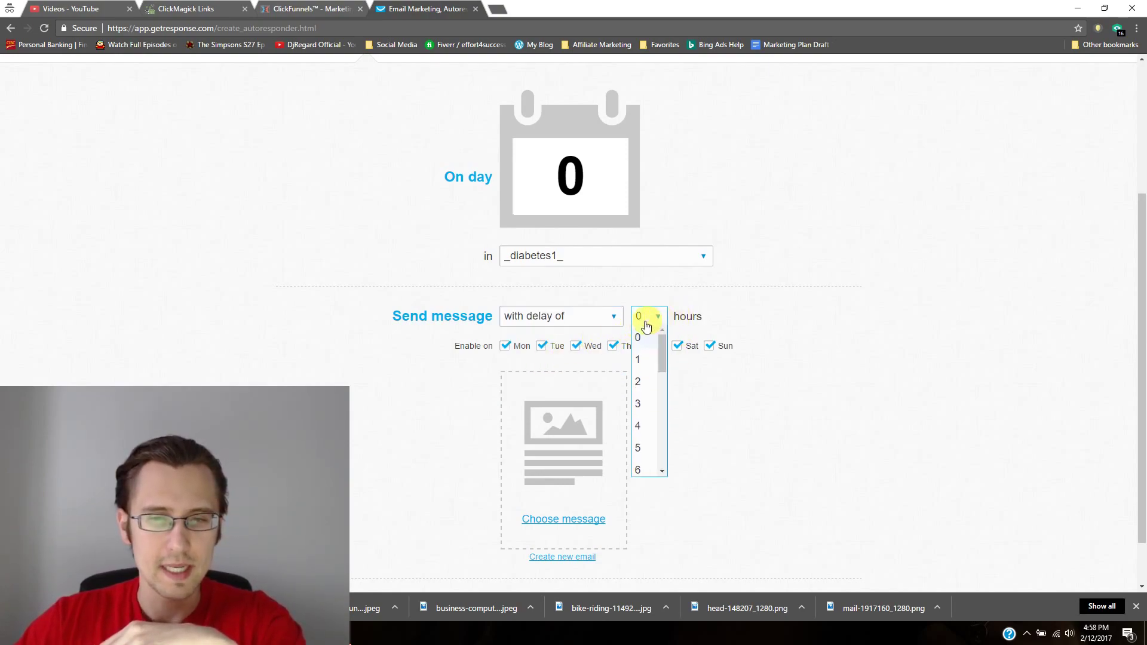
pyautogui.click(595, 321)
pyautogui.click(565, 379)
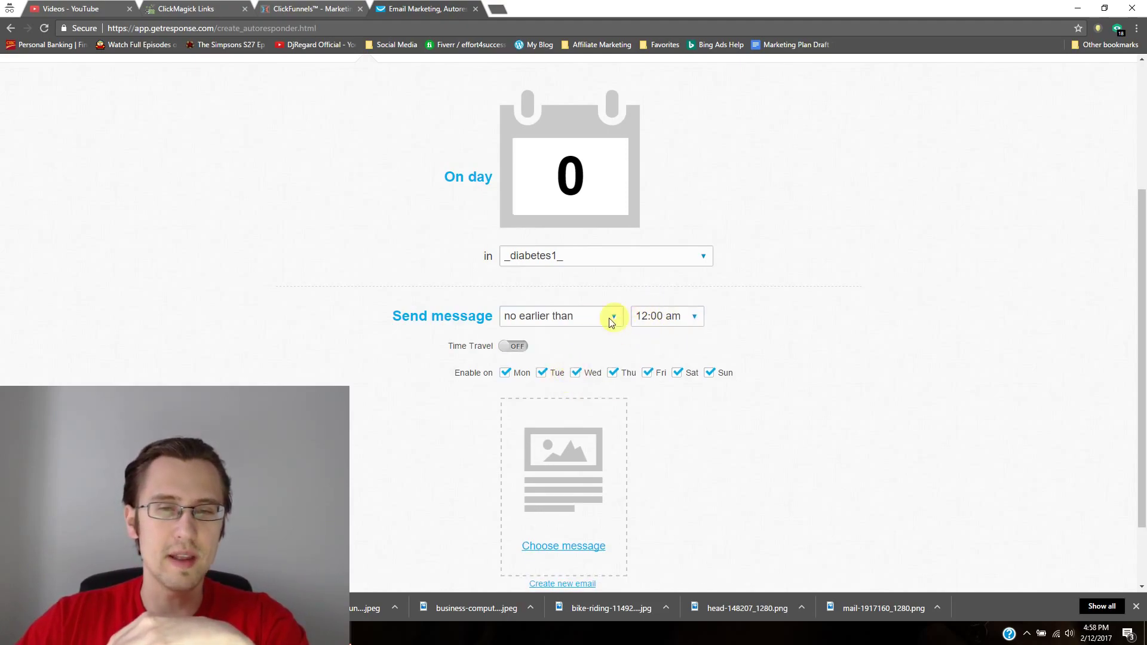
pyautogui.click(560, 322)
pyautogui.click(546, 339)
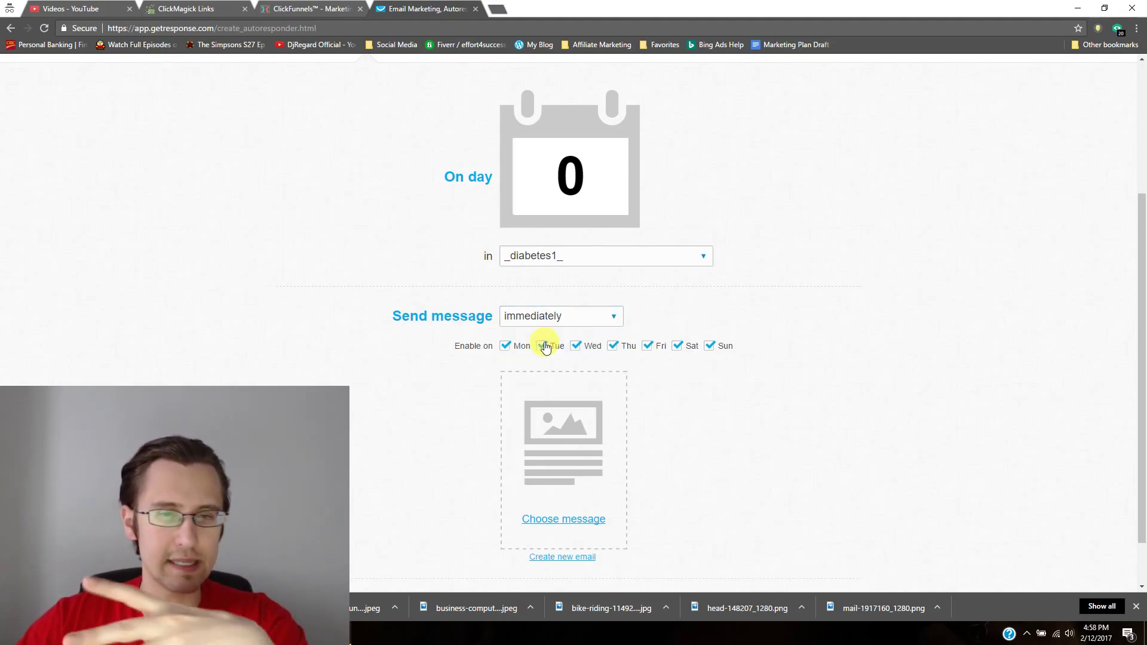
pyautogui.scroll(-1, 794, 427)
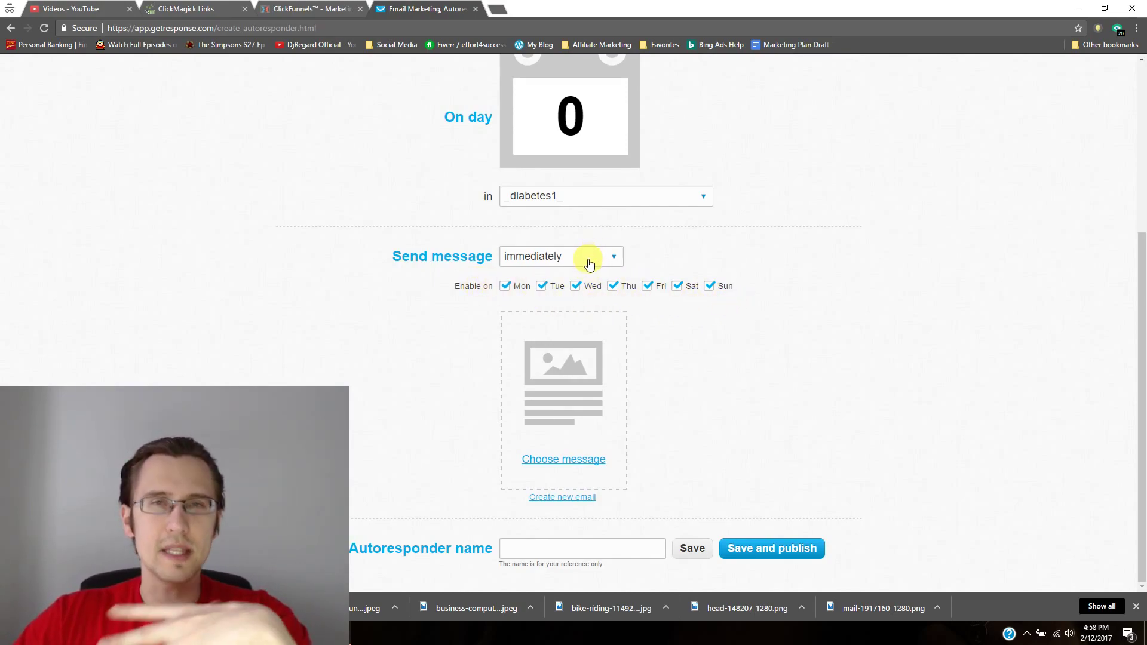
# Toggle the Saturday, Sunday and Friday checkboxes, leaving all seven sending days enabled
pyautogui.click(709, 286)
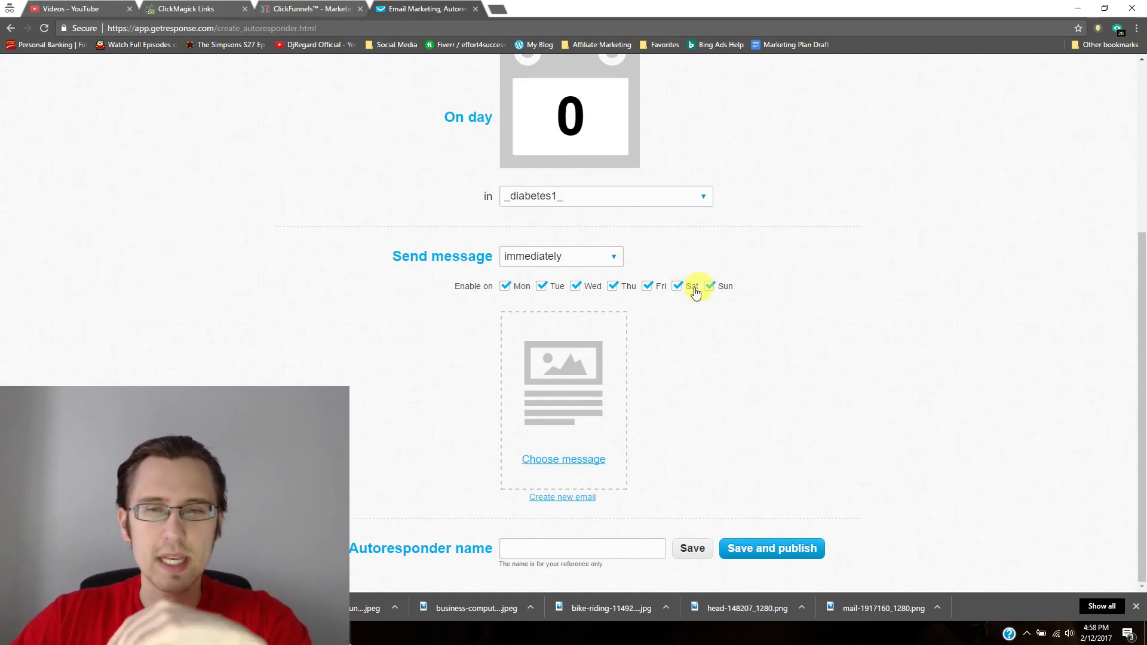
pyautogui.click(681, 286)
pyautogui.click(645, 287)
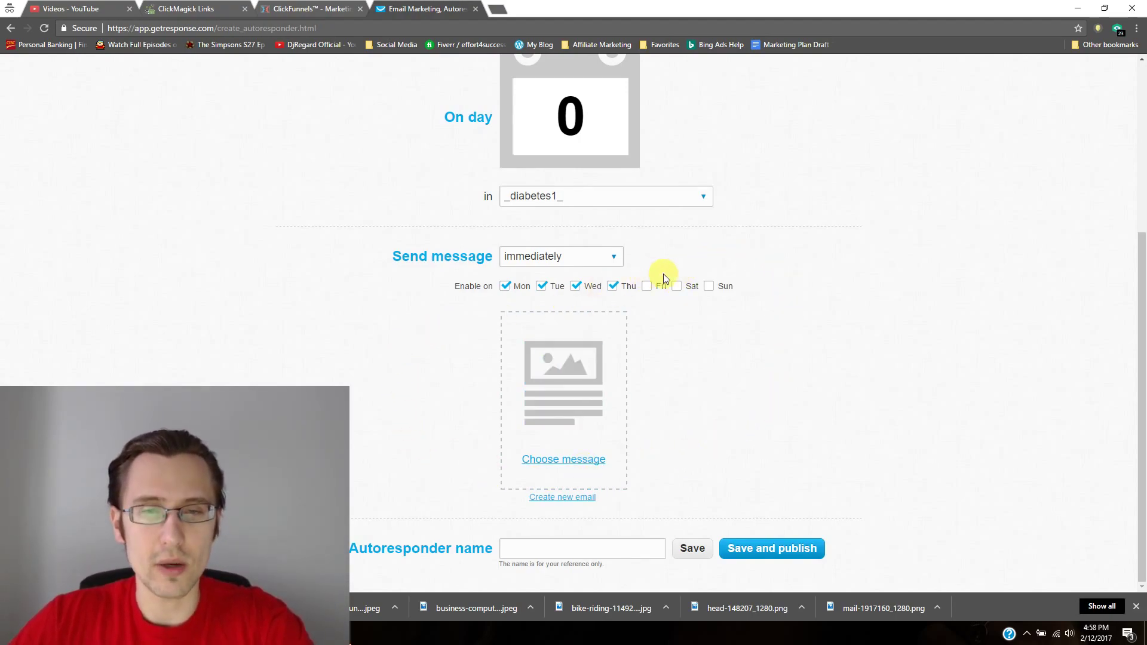
pyautogui.click(647, 287)
pyautogui.click(708, 287)
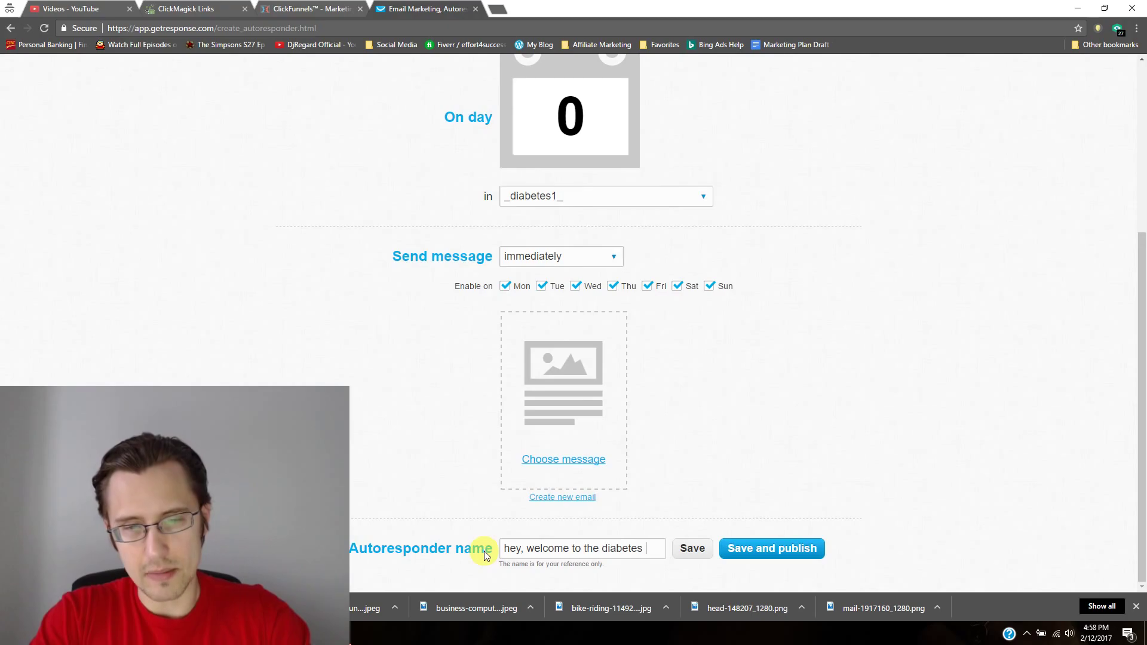
# Create a new email with message name and subject 'hey, welcome to the list!'
pyautogui.click(580, 498)
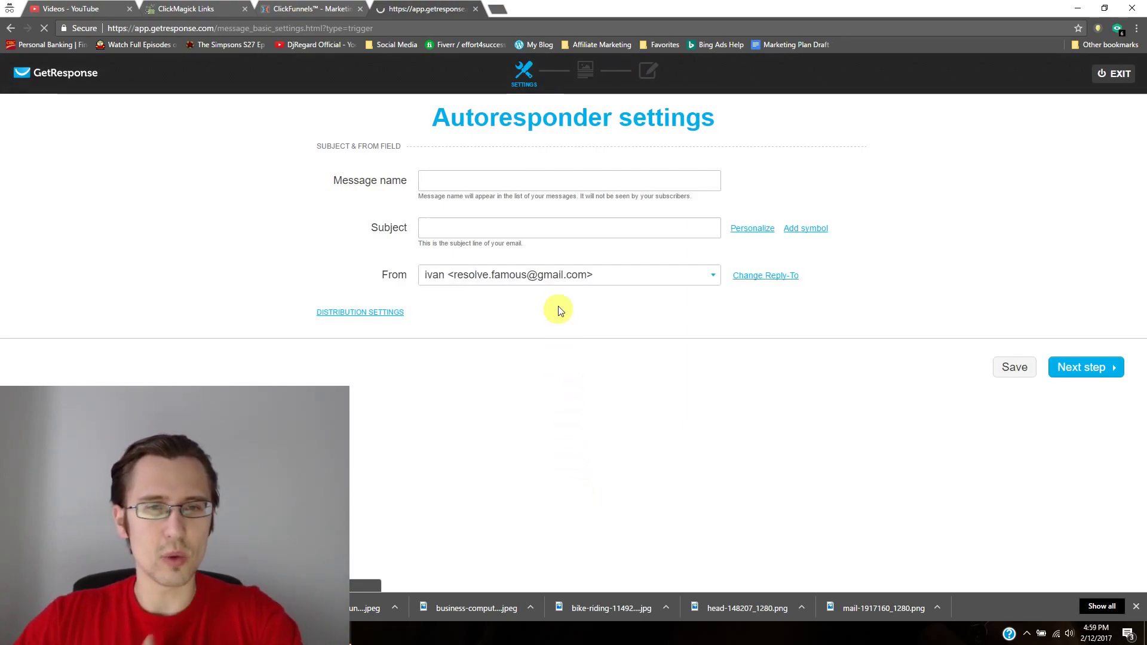
pyautogui.click(463, 183)
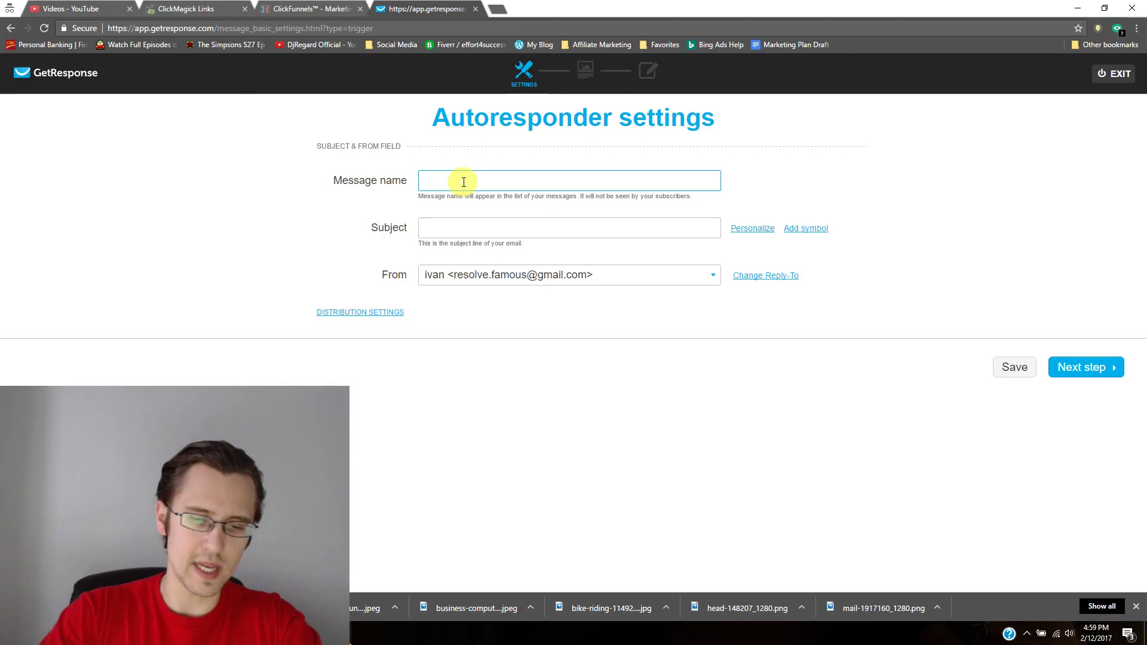
pyautogui.write('hey, welcome to the')
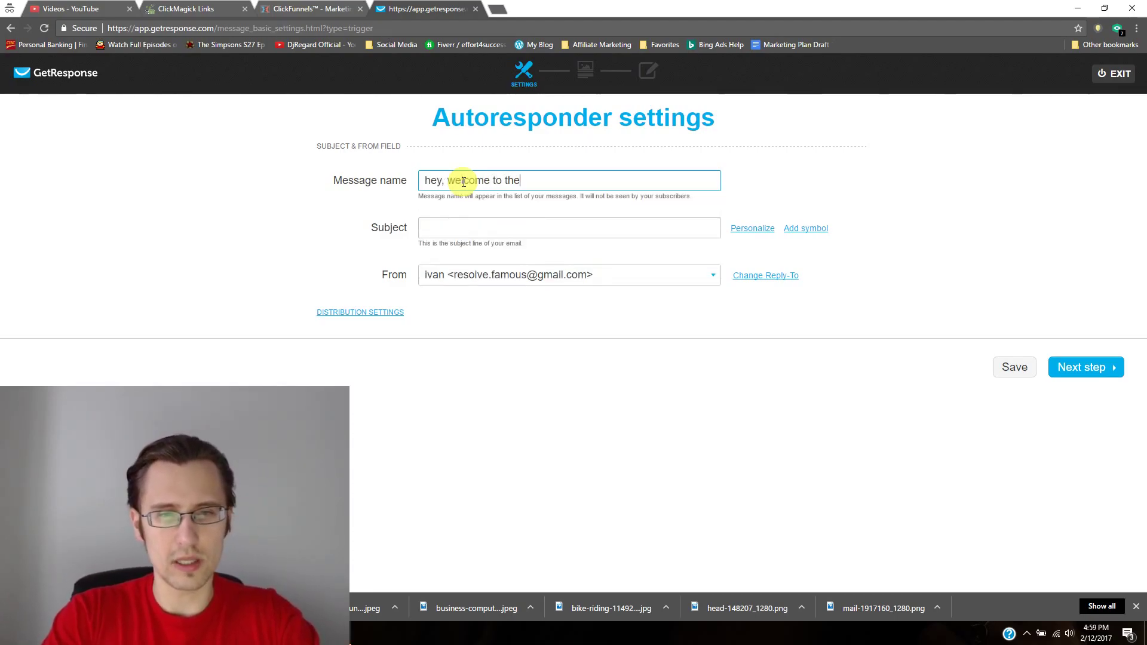
pyautogui.write(' list!')
pyautogui.press('Tab')
pyautogui.write('hey, ')
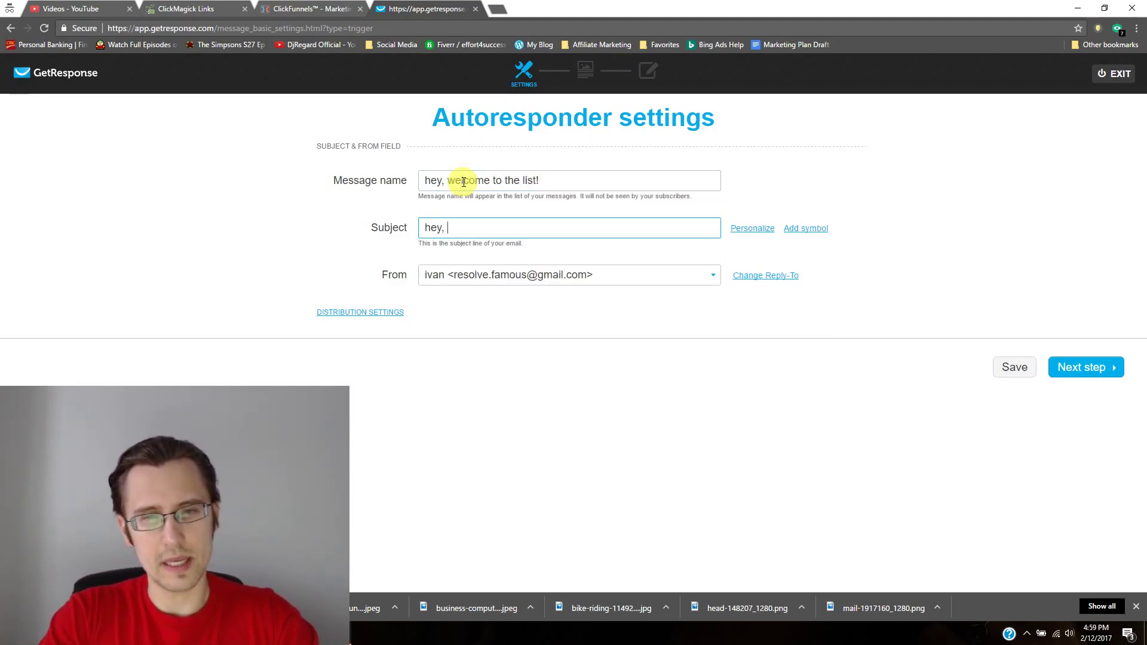
pyautogui.write('welcome to the')
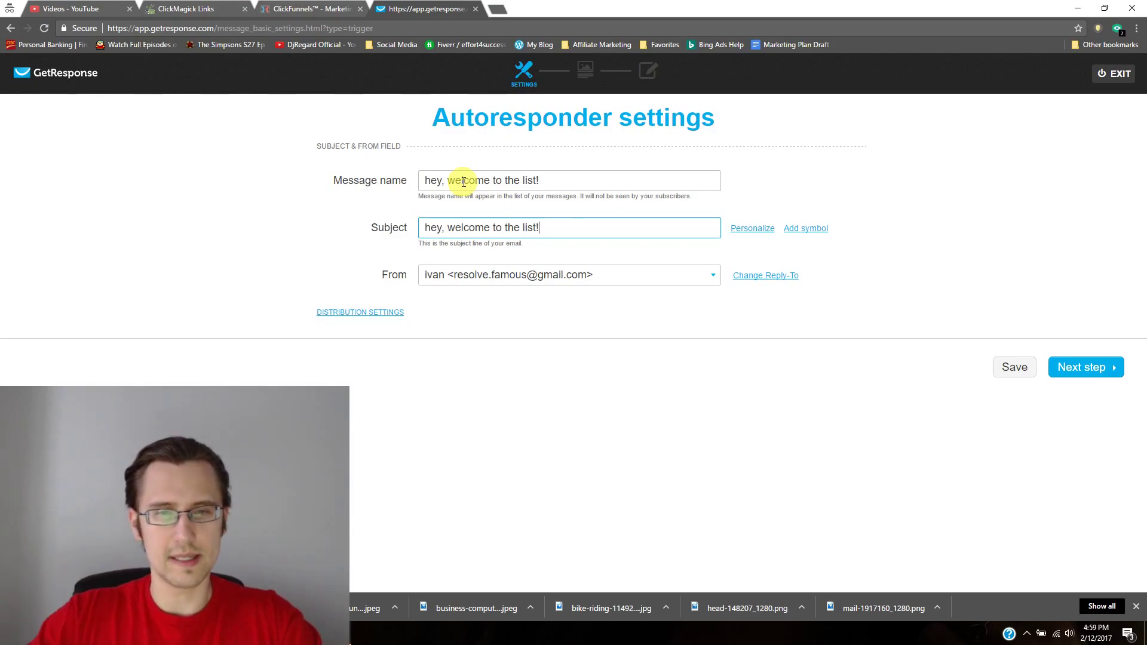
pyautogui.write(' list!')
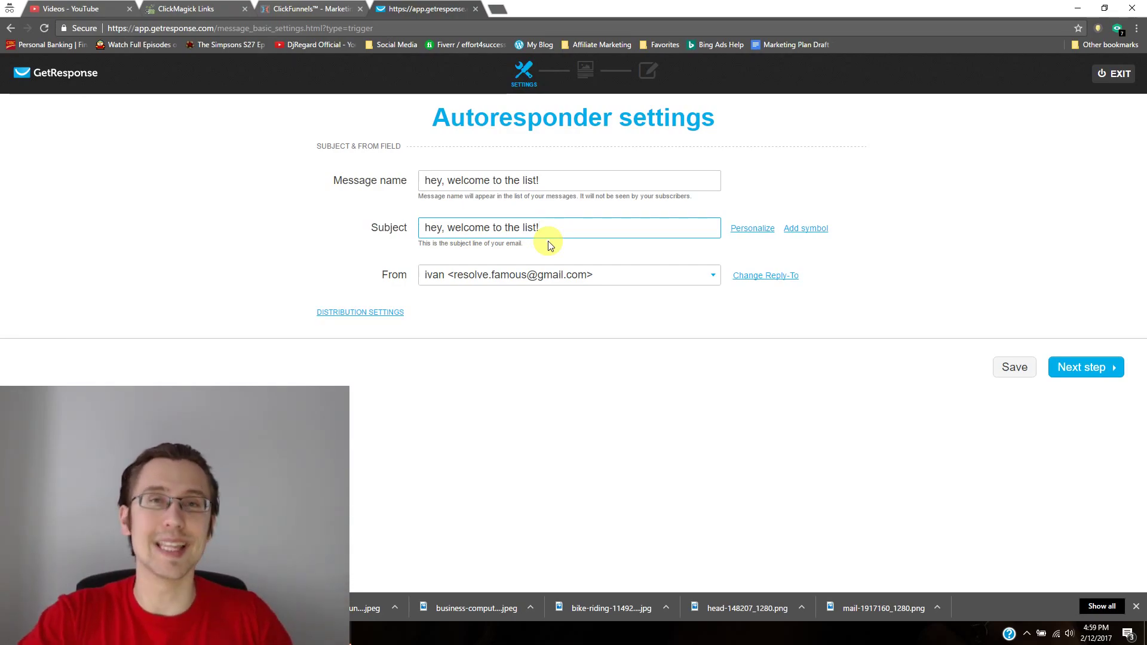
# Keep the default sender address and continue to the template step
pyautogui.click(512, 275)
pyautogui.click(511, 275)
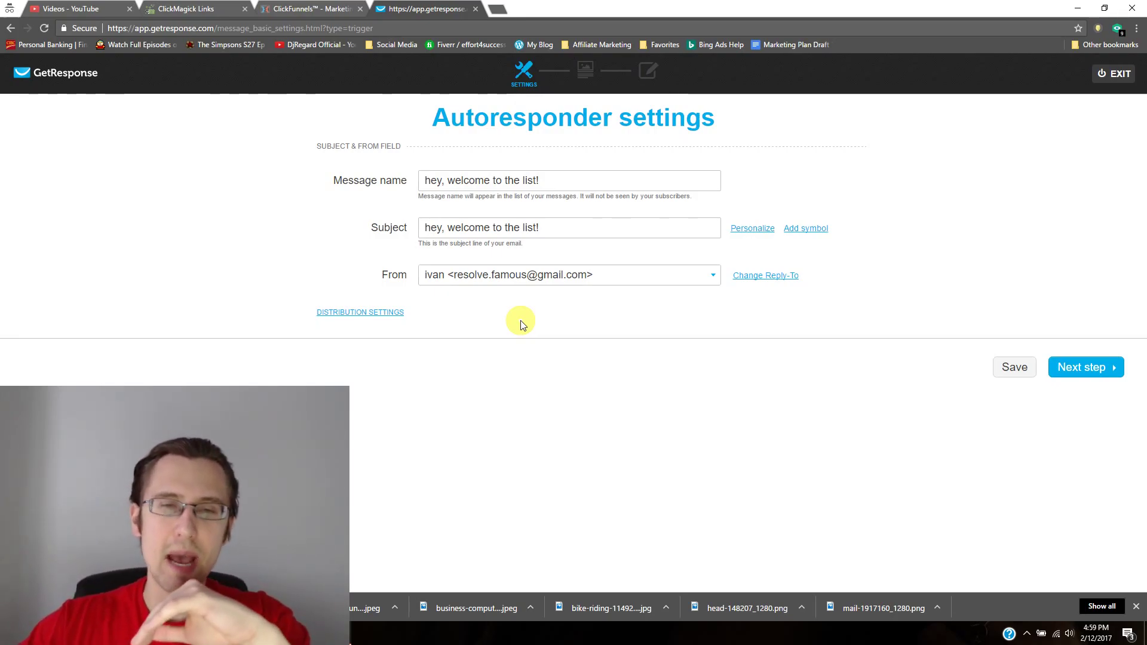
pyautogui.click(574, 276)
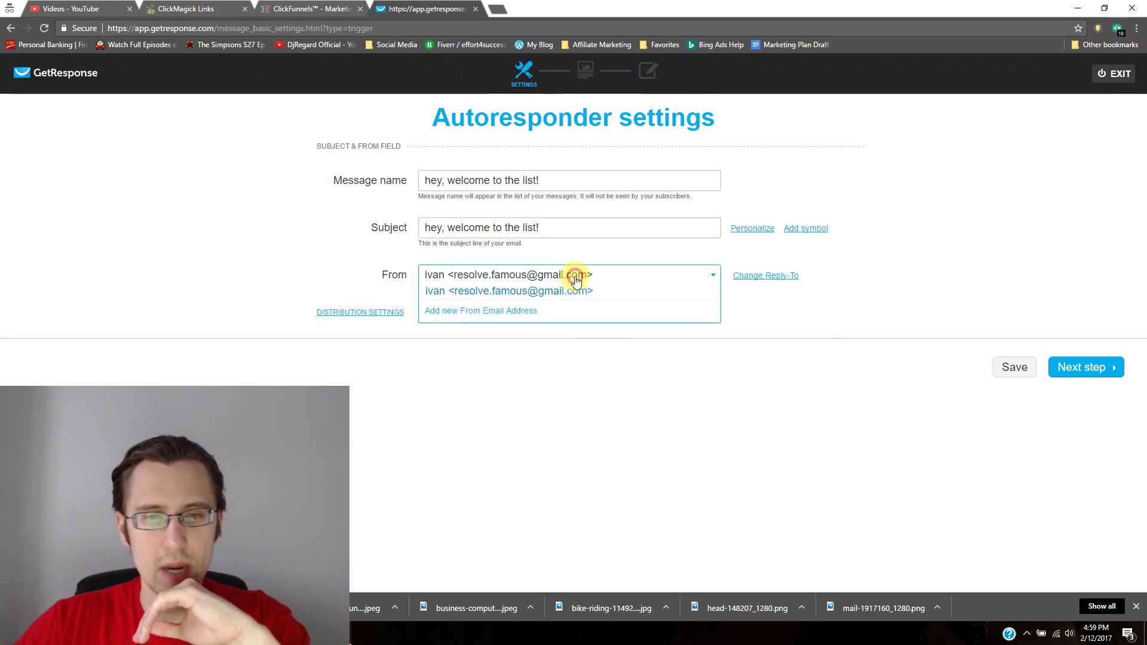
pyautogui.click(636, 408)
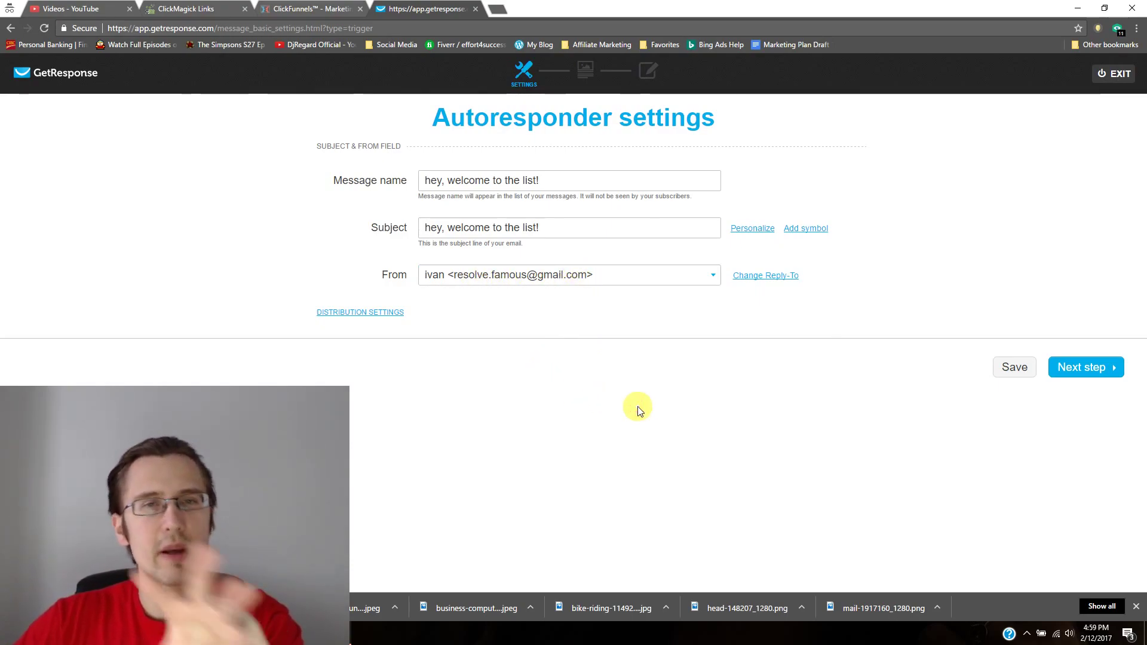
pyautogui.click(1088, 370)
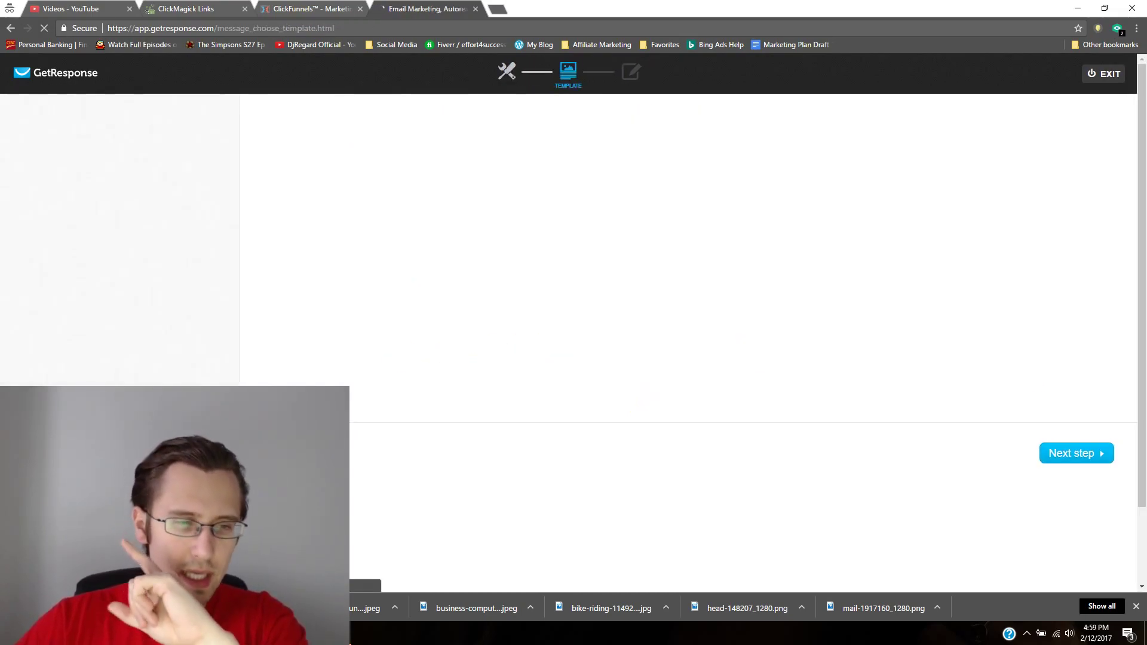
# Change the subject to 'hey [[firstname]], welcome to the list!' and proceed to template selection
pyautogui.scroll(-14, 1141, 116)
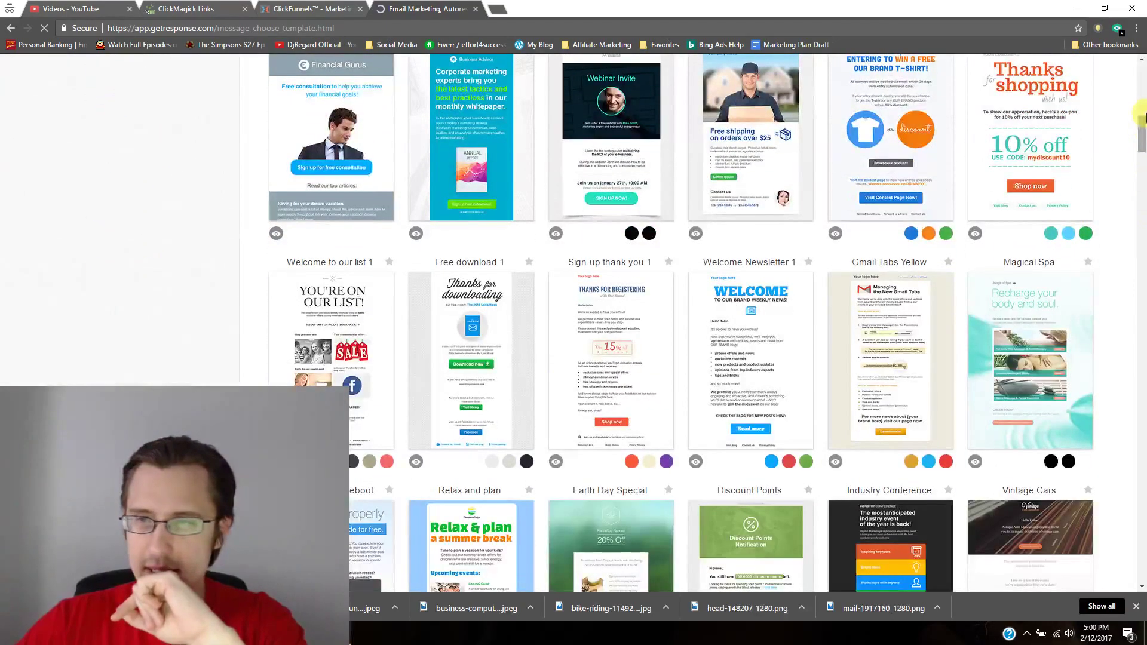
pyautogui.moveTo(1140, 116); pyautogui.dragTo(1141, 558)
pyautogui.hotkey('alt', 'Left')
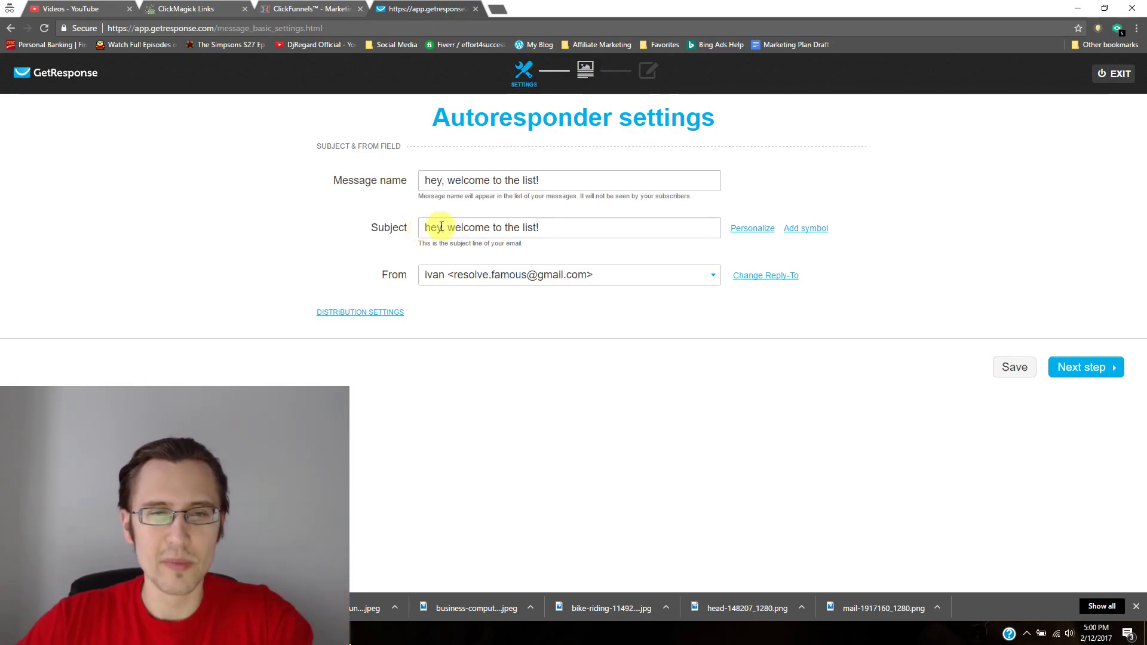
pyautogui.click(442, 229)
pyautogui.click(752, 229)
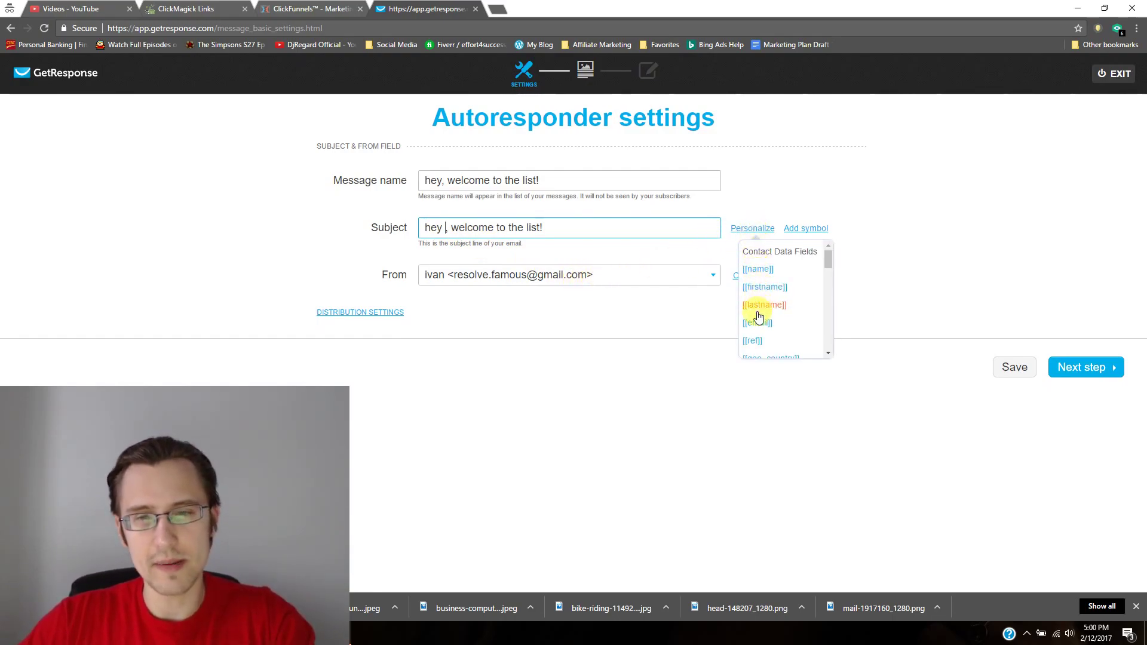
pyautogui.scroll(-3, 764, 344)
pyautogui.scroll(-3, 776, 299)
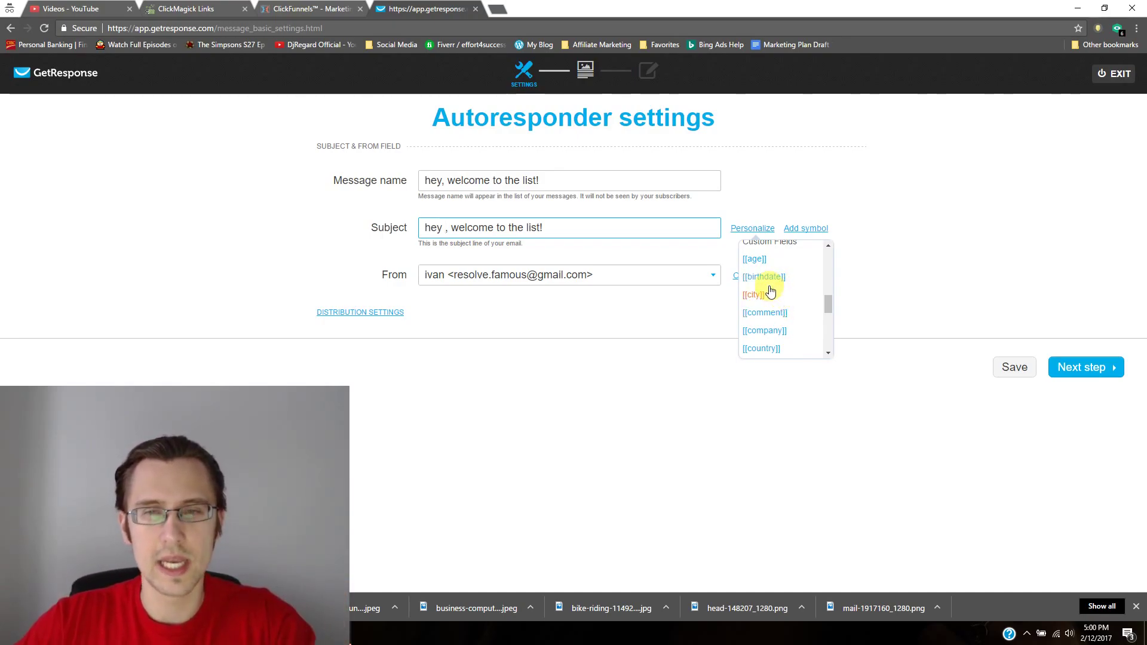
pyautogui.click(529, 206)
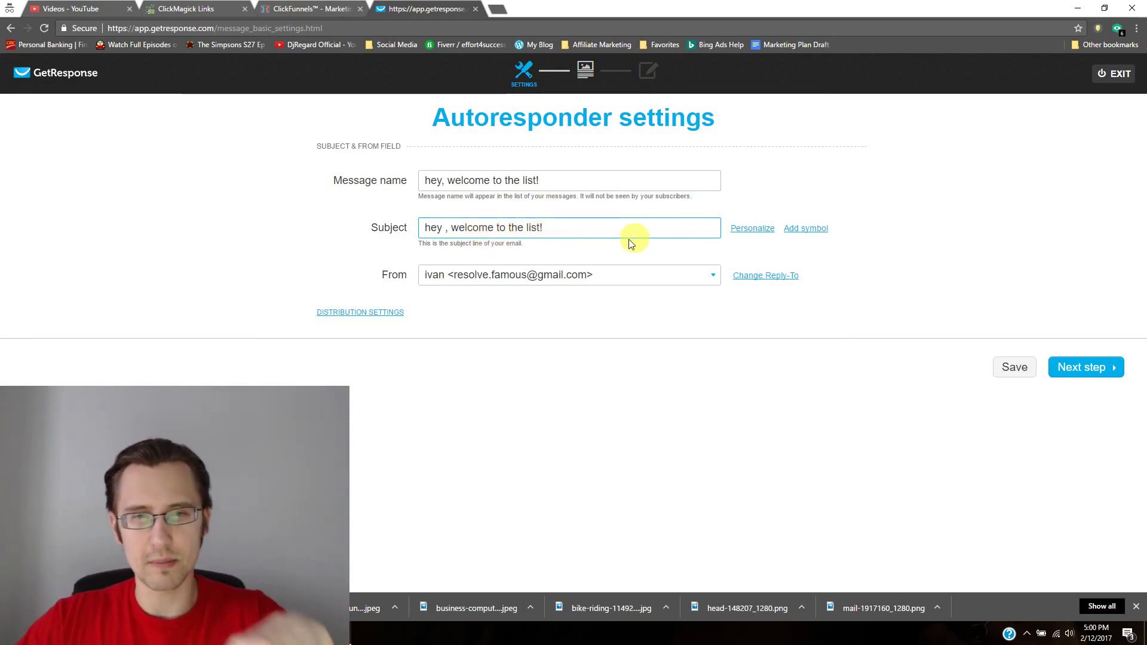
pyautogui.write('[[')
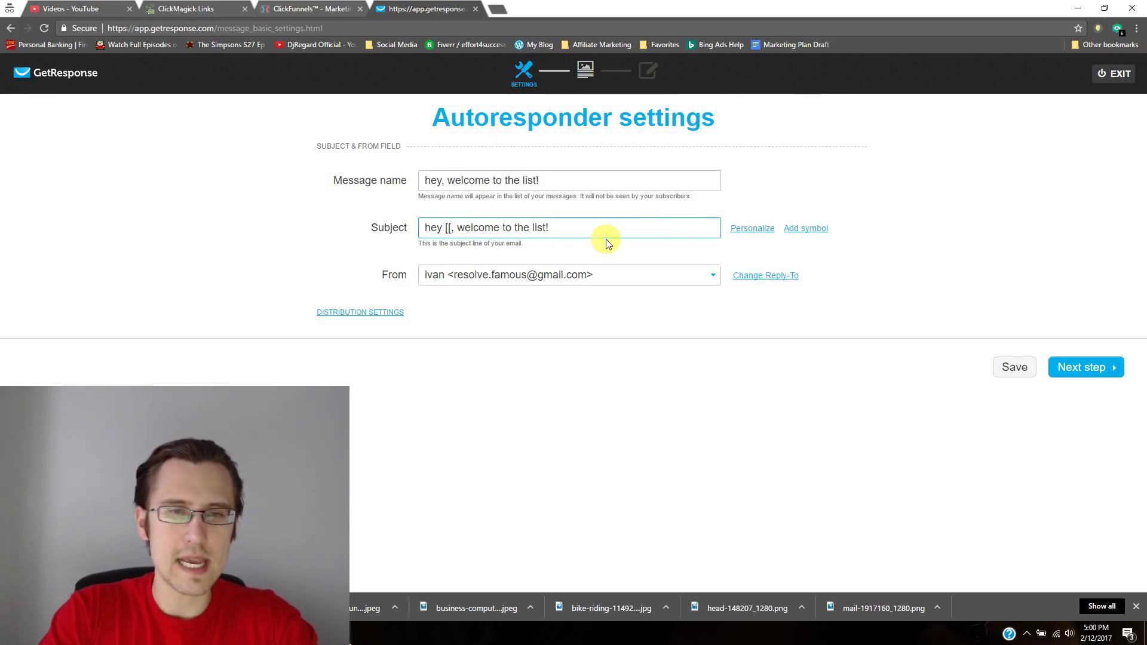
pyautogui.write('firstname]]')
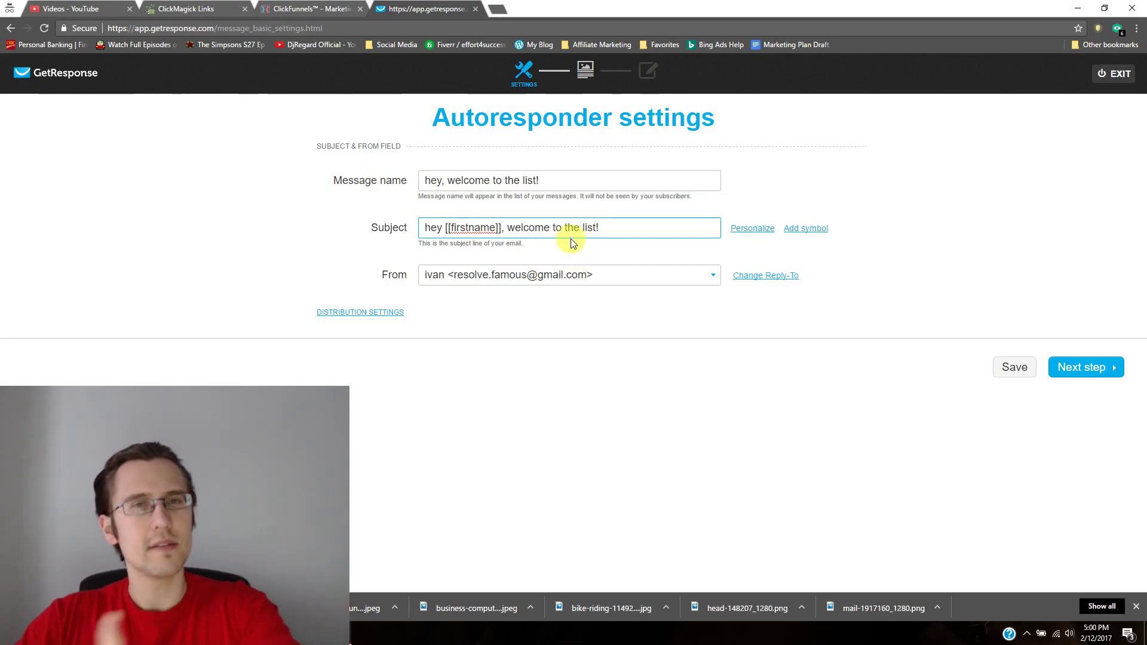
pyautogui.click(1077, 375)
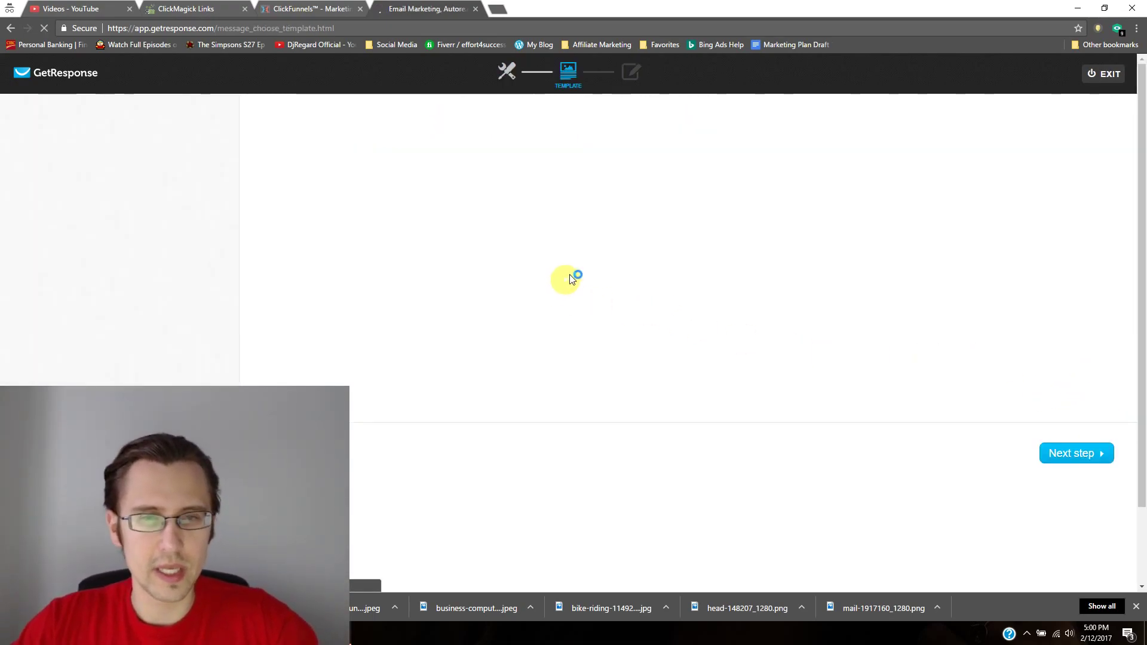
# Filter predesigned templates to Health Care and use the Painkillers Red template
pyautogui.moveTo(491, 193)
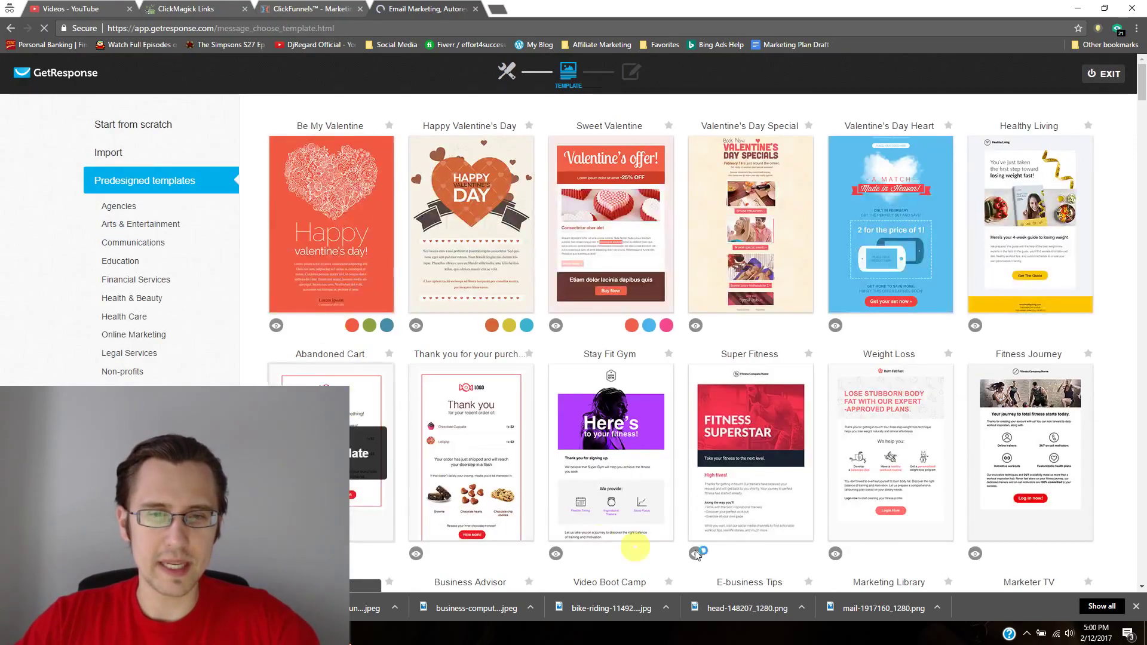
pyautogui.scroll(-5, 657, 418)
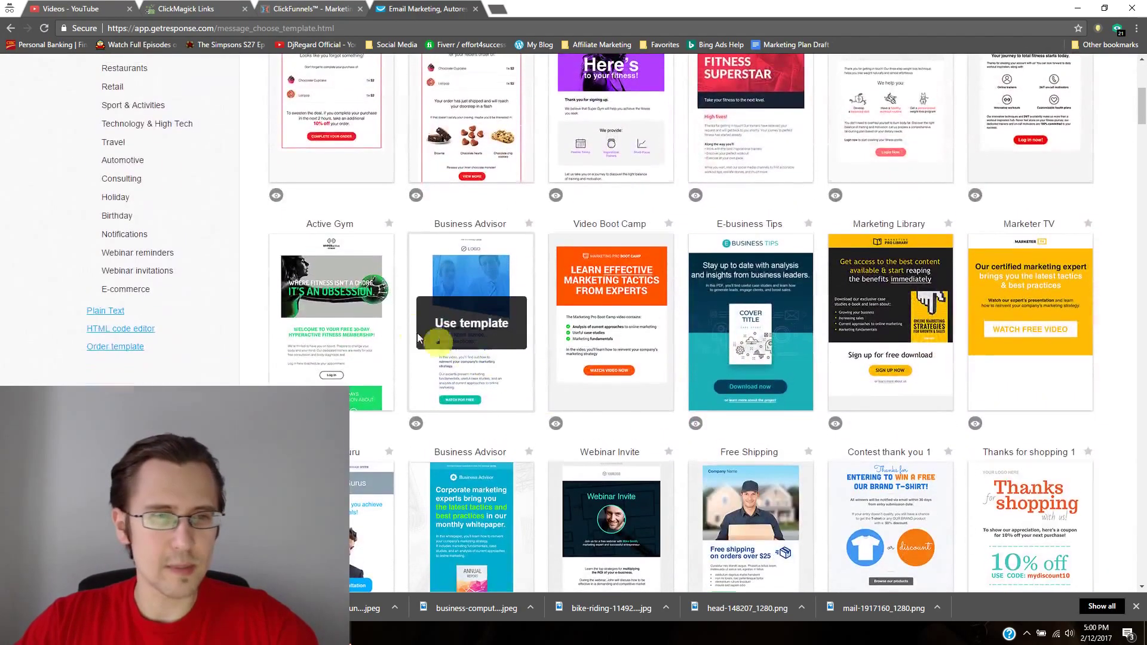
pyautogui.scroll(5, 112, 153)
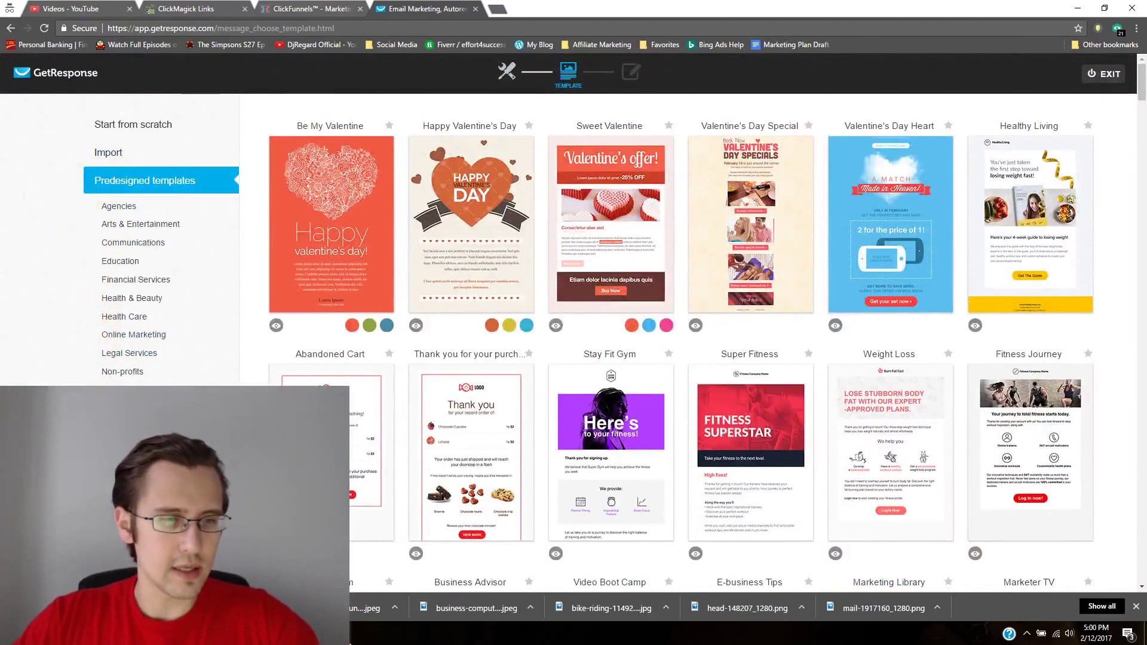
pyautogui.click(146, 126)
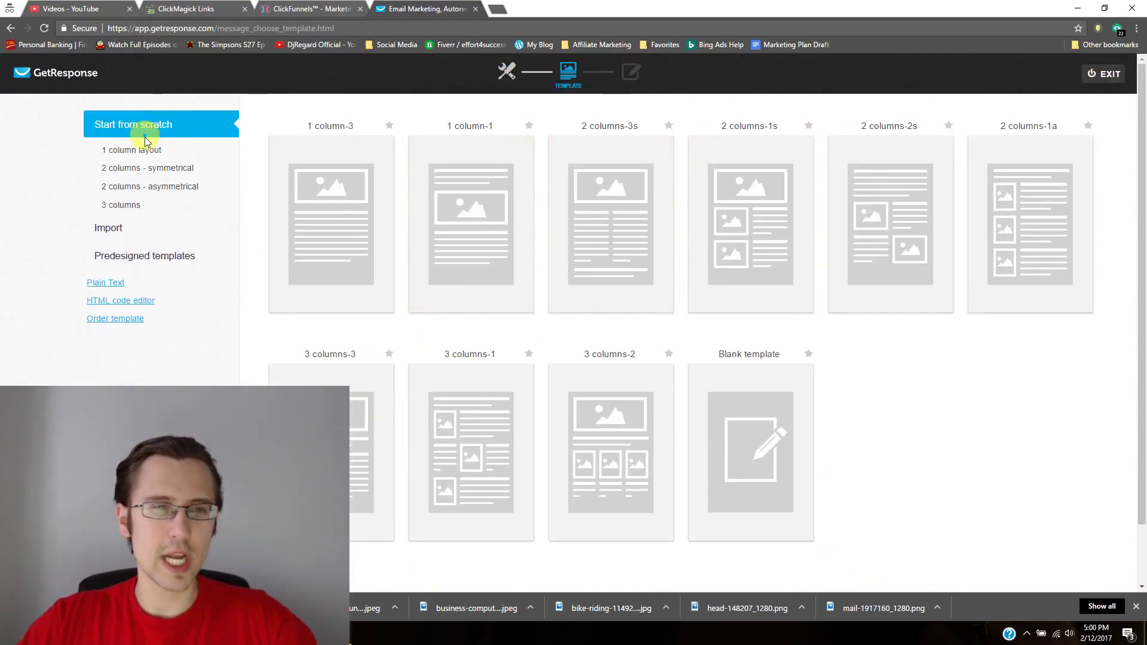
pyautogui.click(133, 252)
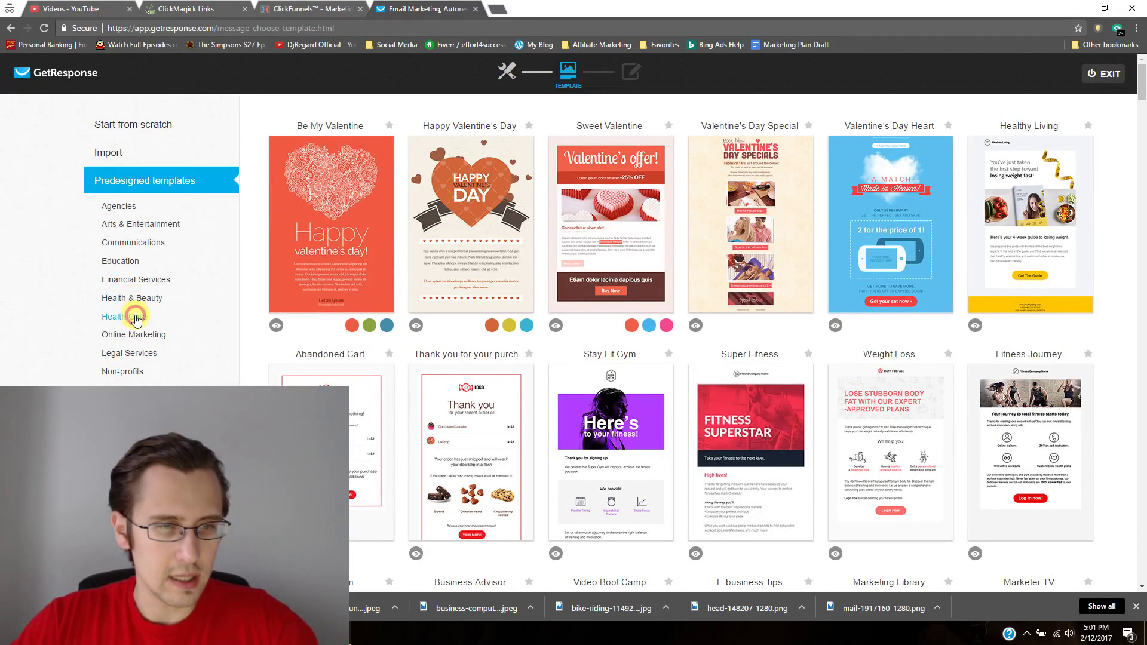
pyautogui.click(135, 318)
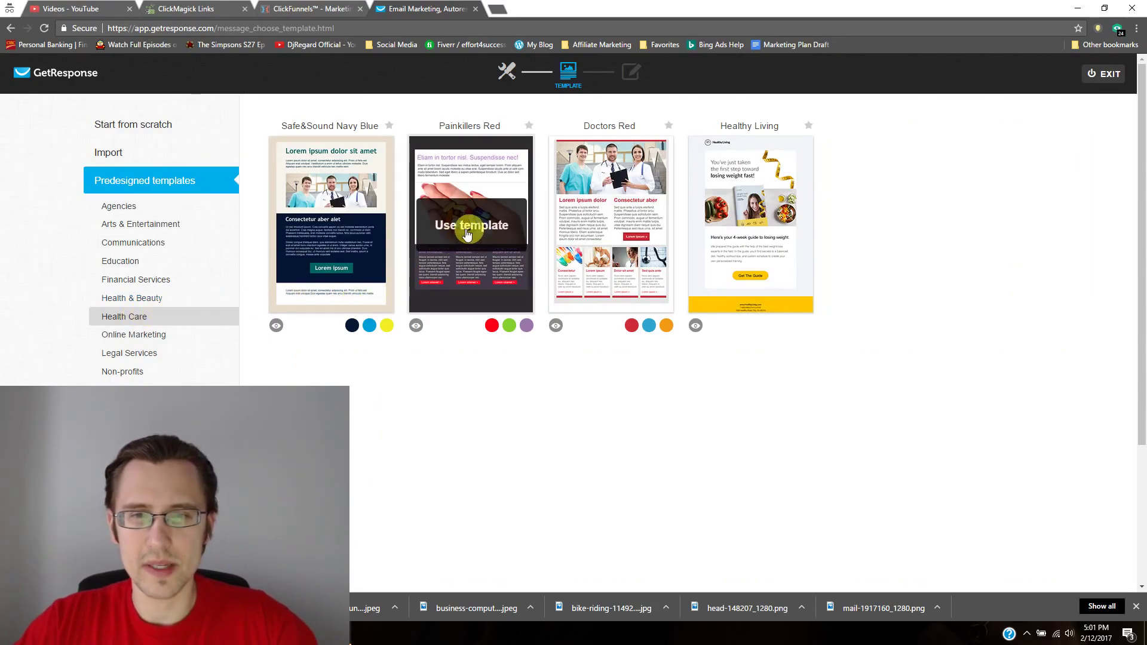
pyautogui.click(458, 234)
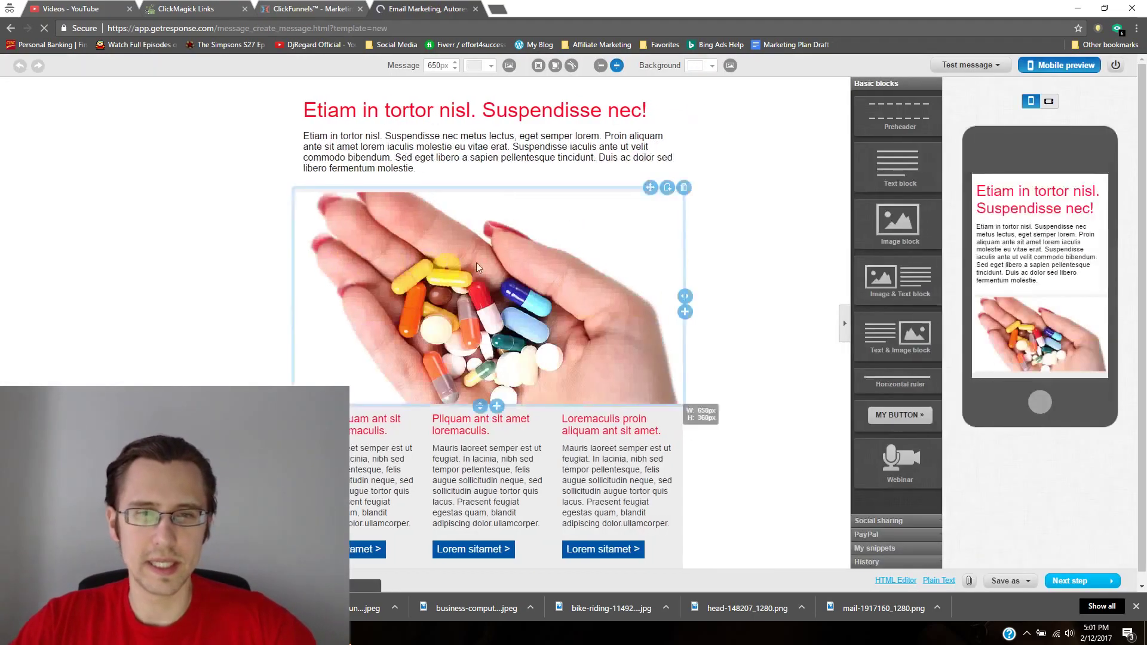
# Replace the template headline with 'Hey, welcome to the list!' and leave the editor
pyautogui.doubleClick(440, 107)
pyautogui.tripleClick(411, 111)
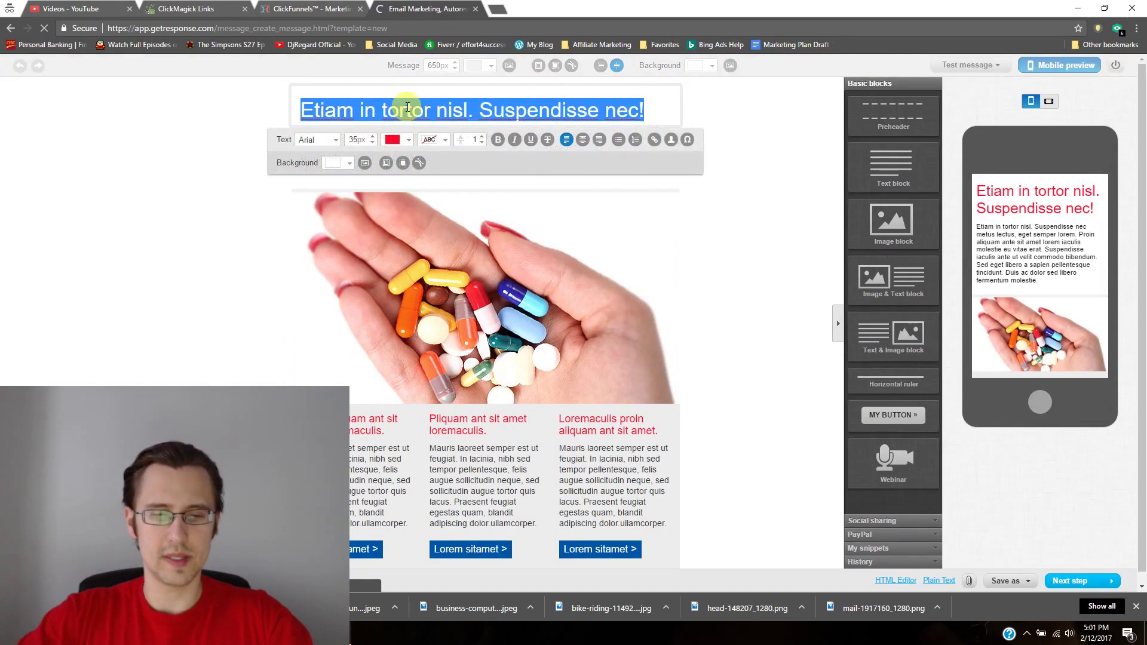
pyautogui.write('Hey, welcome to the list!')
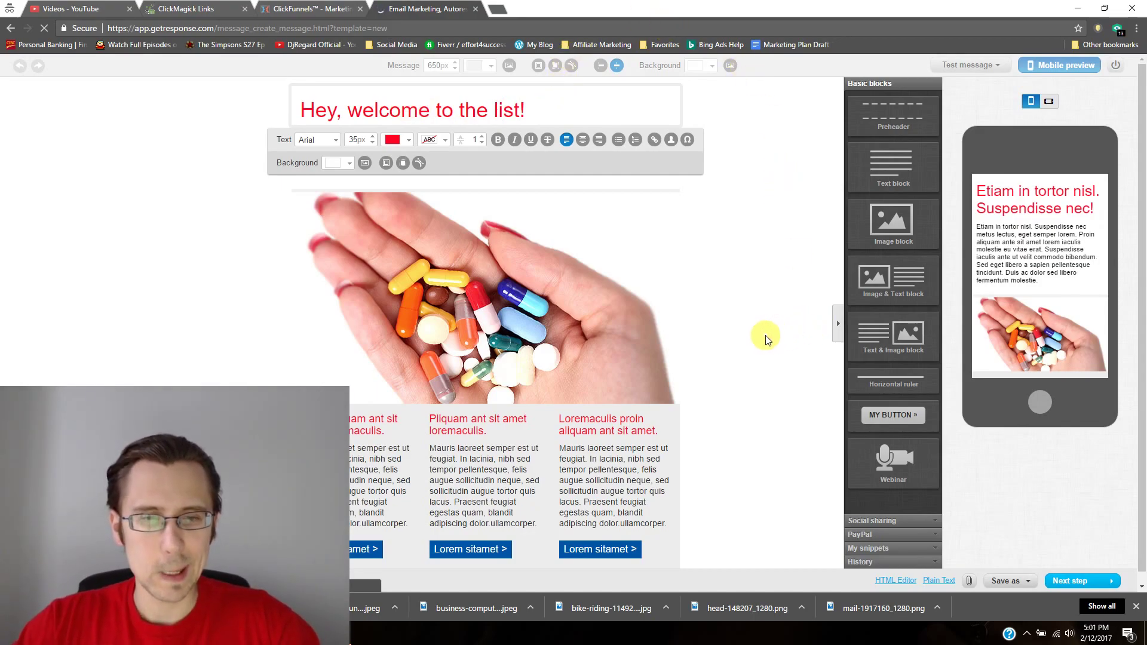
pyautogui.click(765, 335)
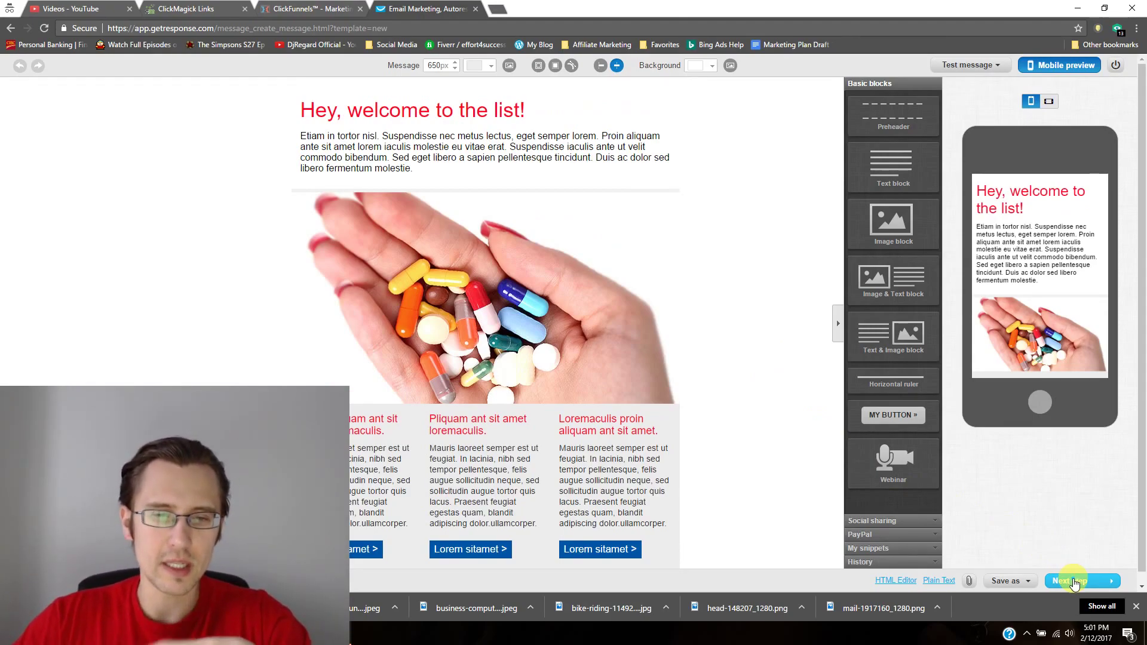
pyautogui.click(1069, 582)
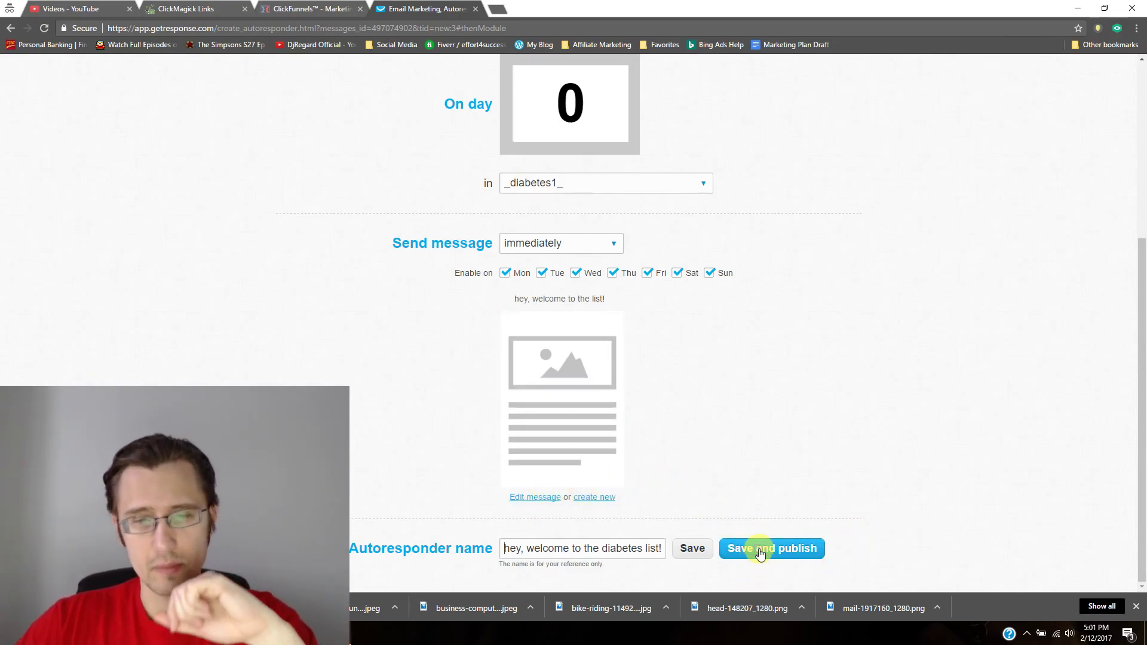
# Save and publish the day-0 autoresponder, then view Manage Autoresponders for _diabetes1_
pyautogui.click(760, 547)
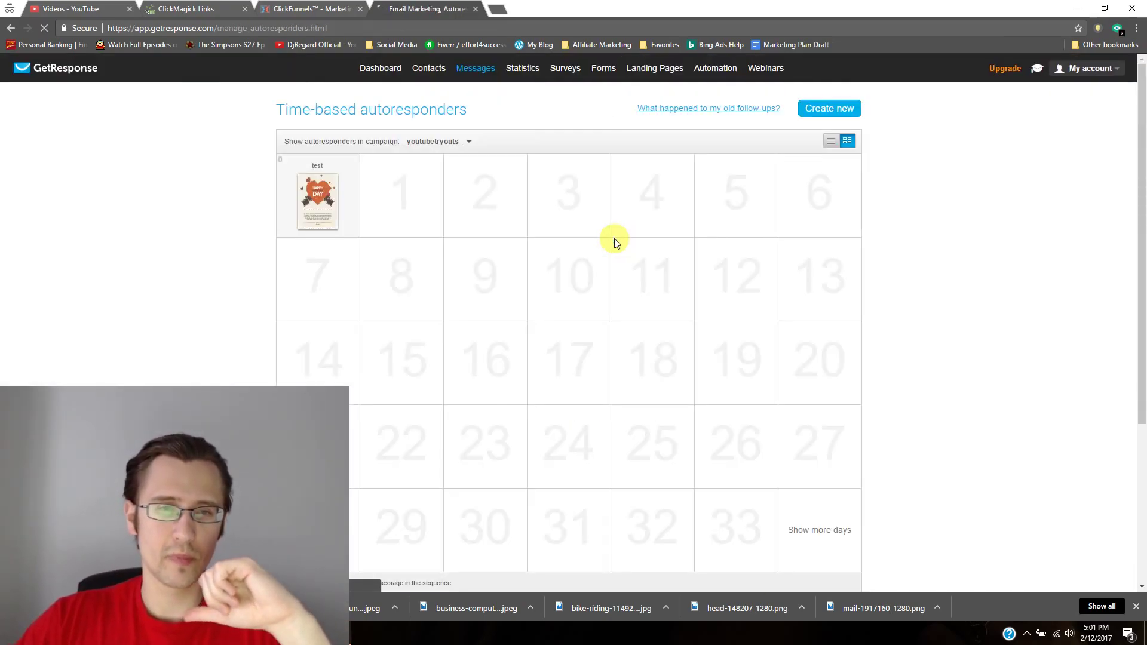
pyautogui.click(438, 144)
pyautogui.moveTo(314, 203)
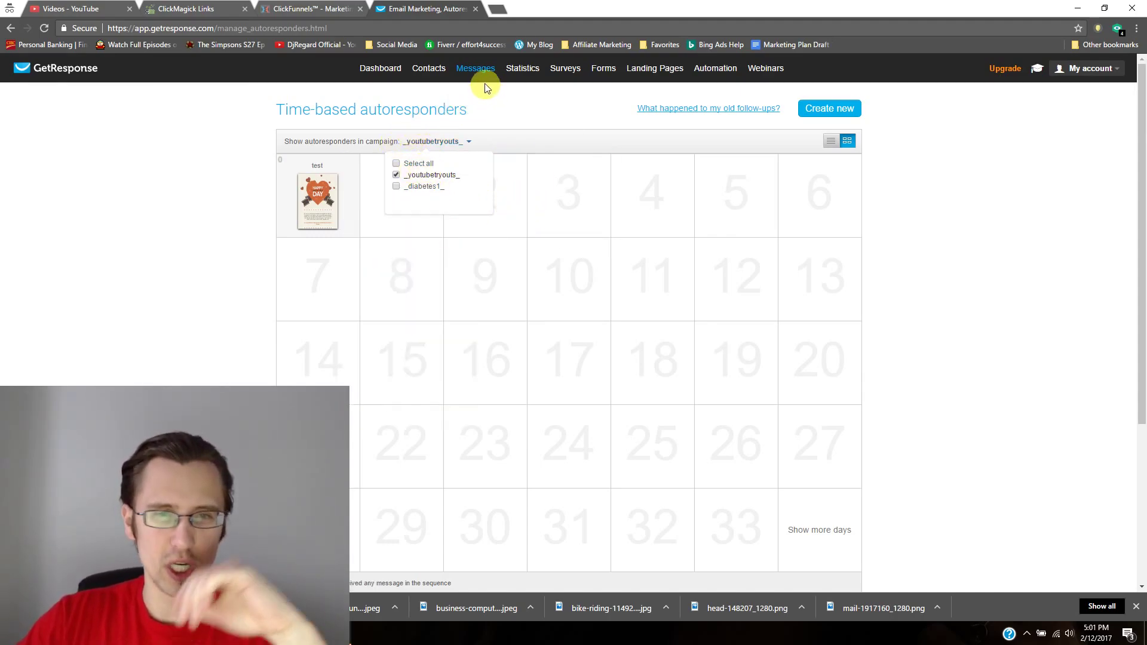
pyautogui.moveTo(460, 70)
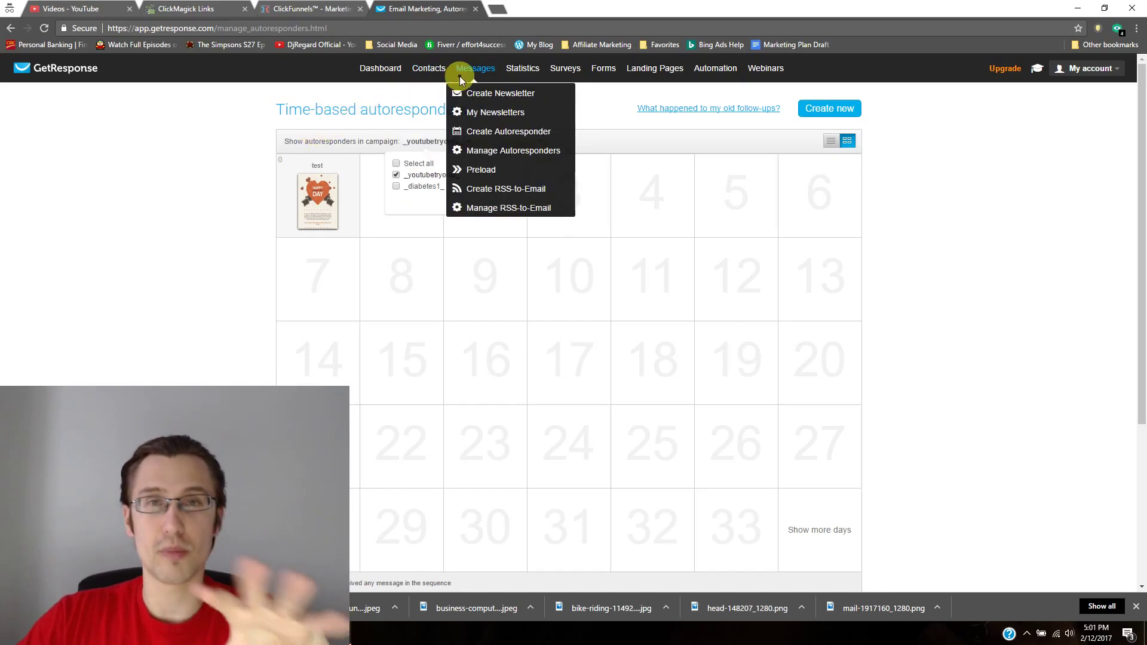
pyautogui.click(488, 154)
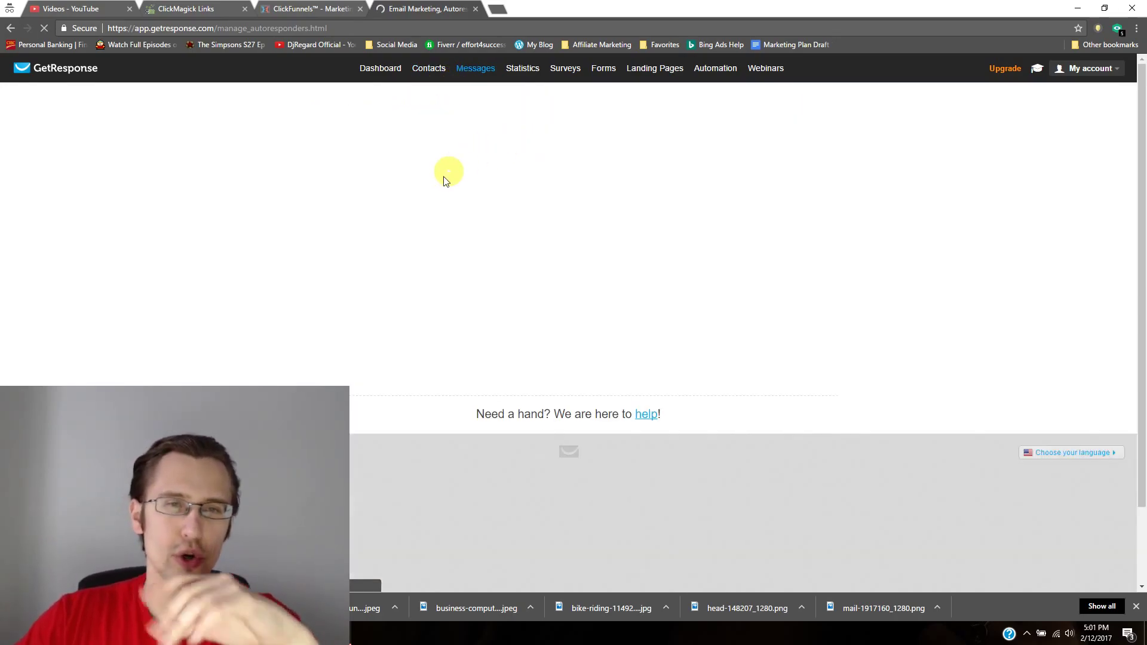
pyautogui.click(442, 147)
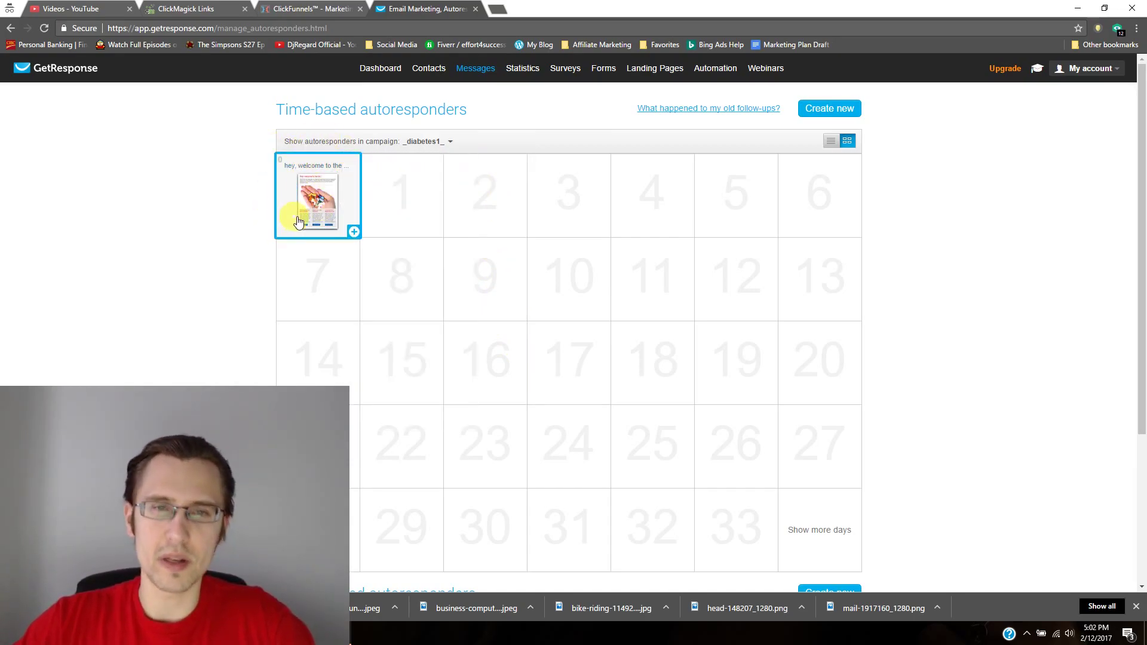
# Start a day-2 autoresponder that sends at the same time the contact signed up
pyautogui.click(484, 220)
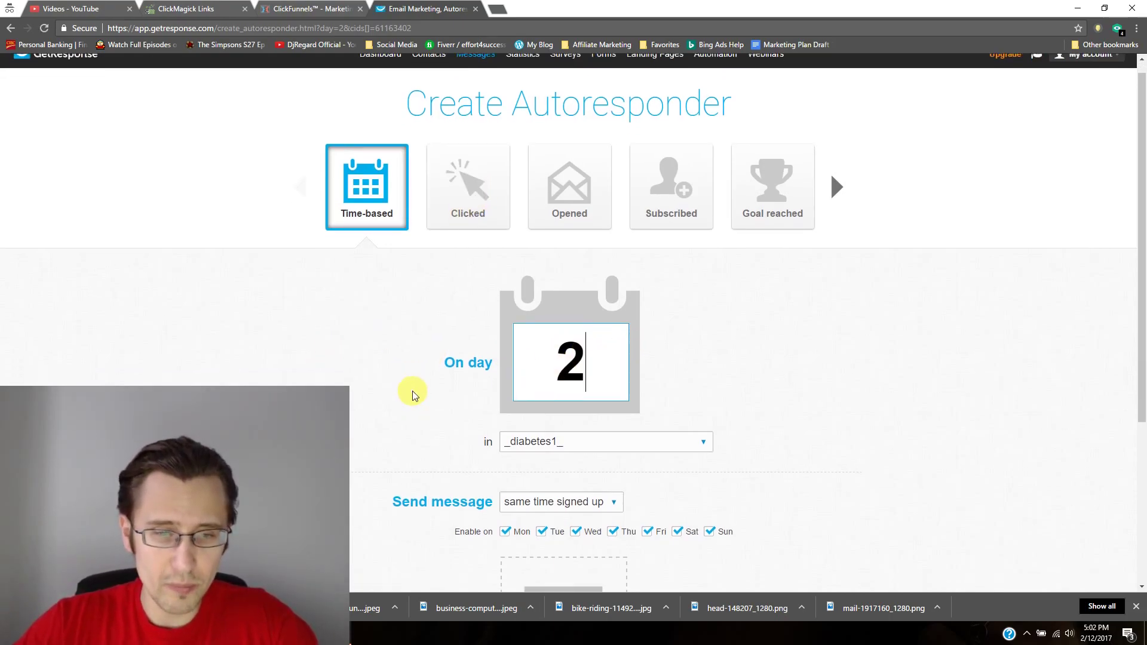
pyautogui.scroll(-2, 478, 388)
pyautogui.click(556, 399)
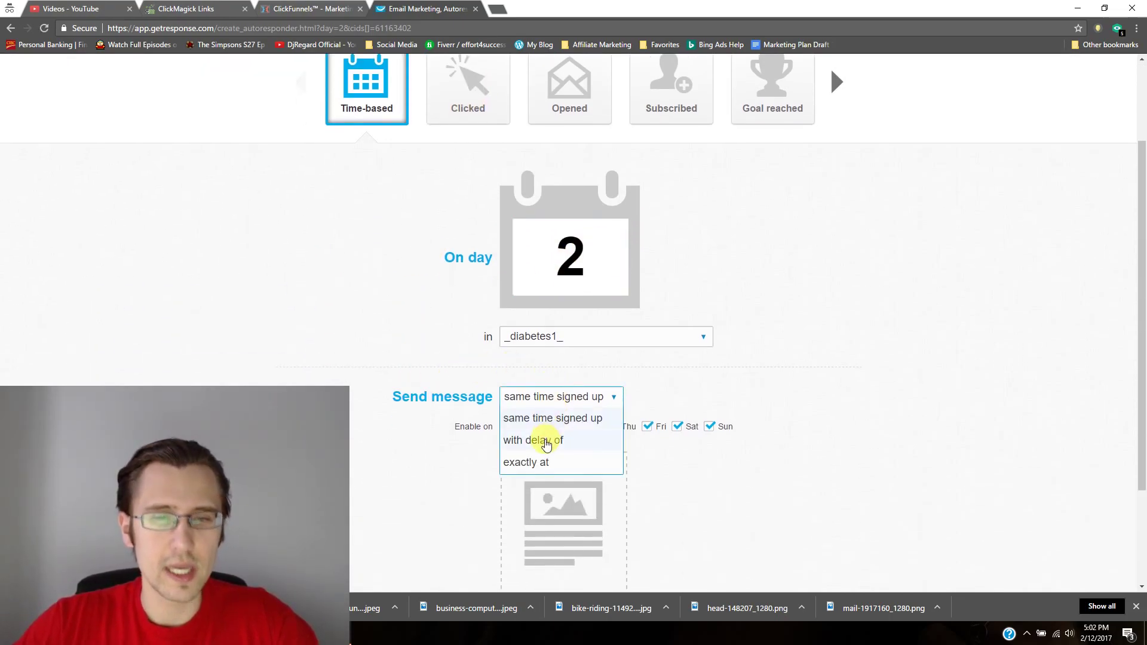
pyautogui.click(360, 329)
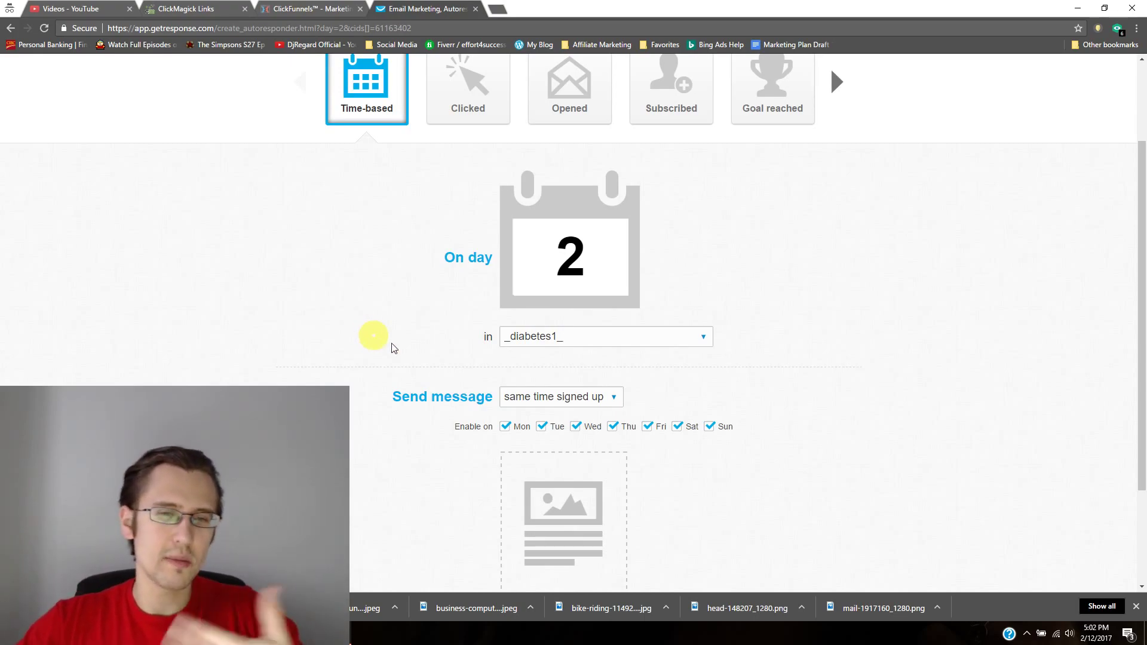
# Name the autoresponder 'hey, have you heard these 3 cures to diabetes?'
pyautogui.scroll(-2, 403, 358)
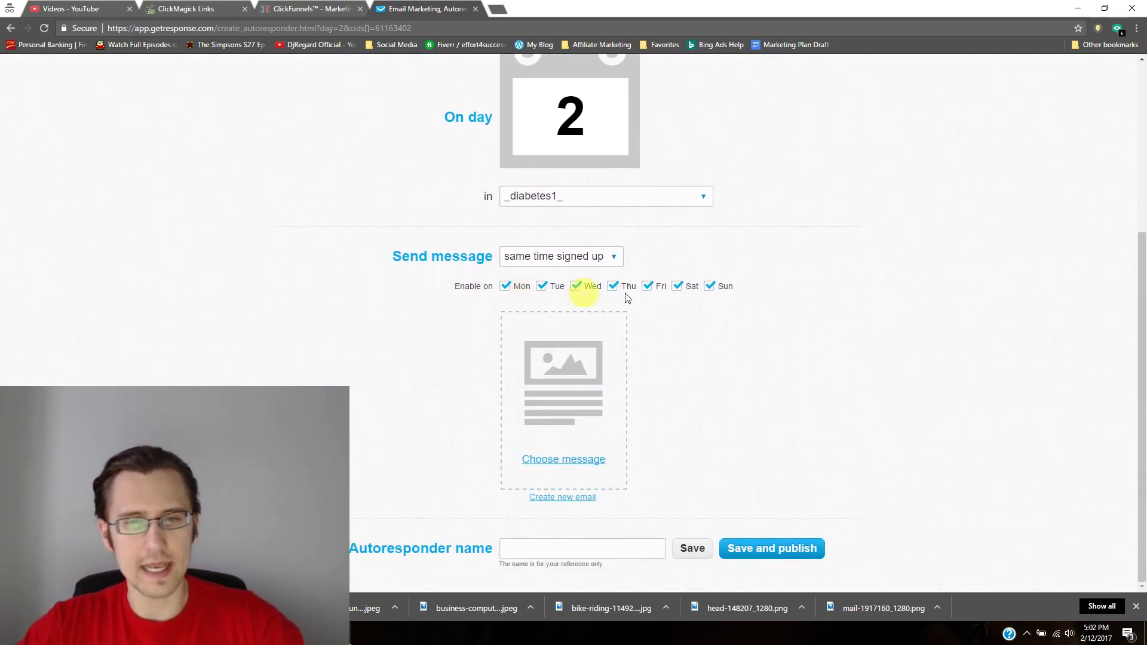
pyautogui.click(525, 548)
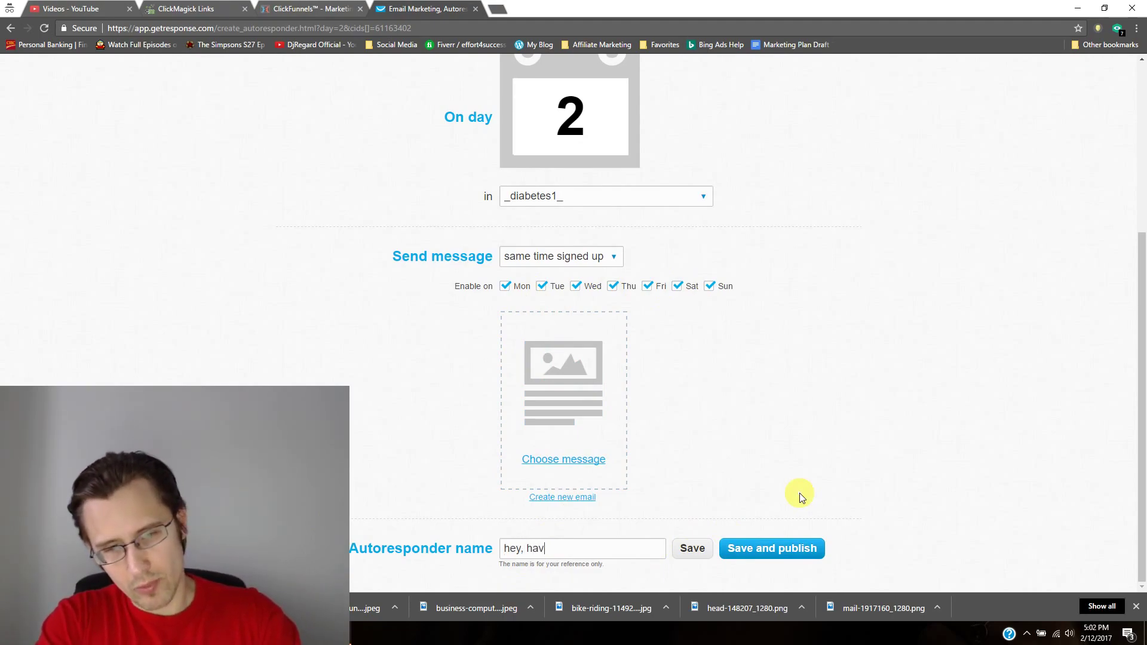
pyautogui.write('hey, have you heard these 3 ')
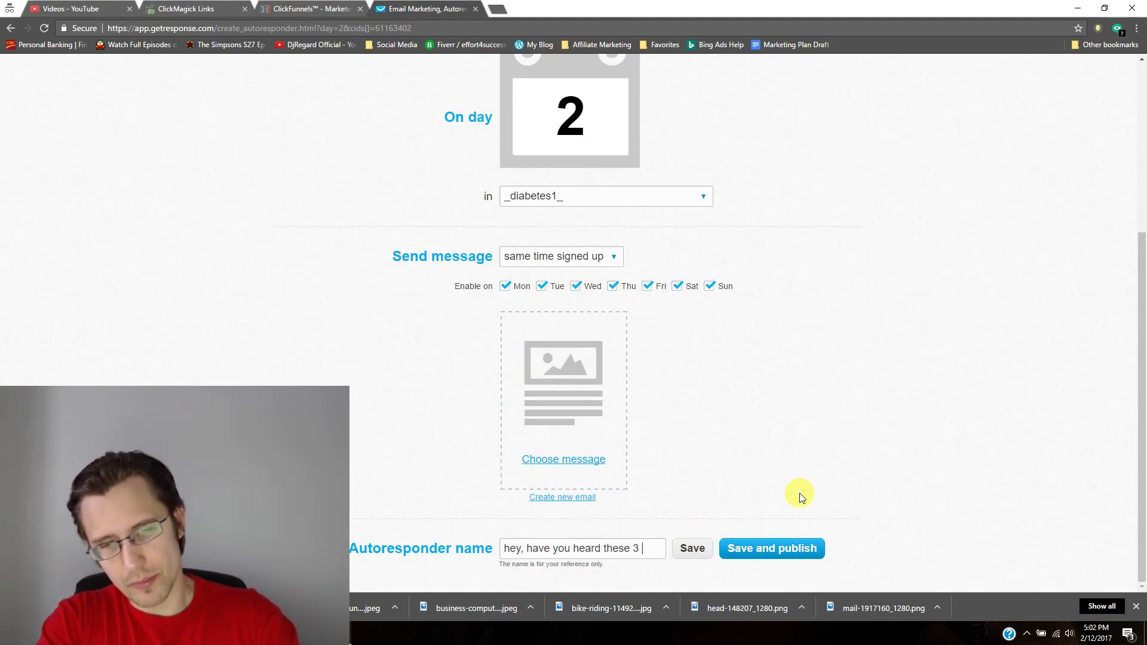
pyautogui.write('cures to d')
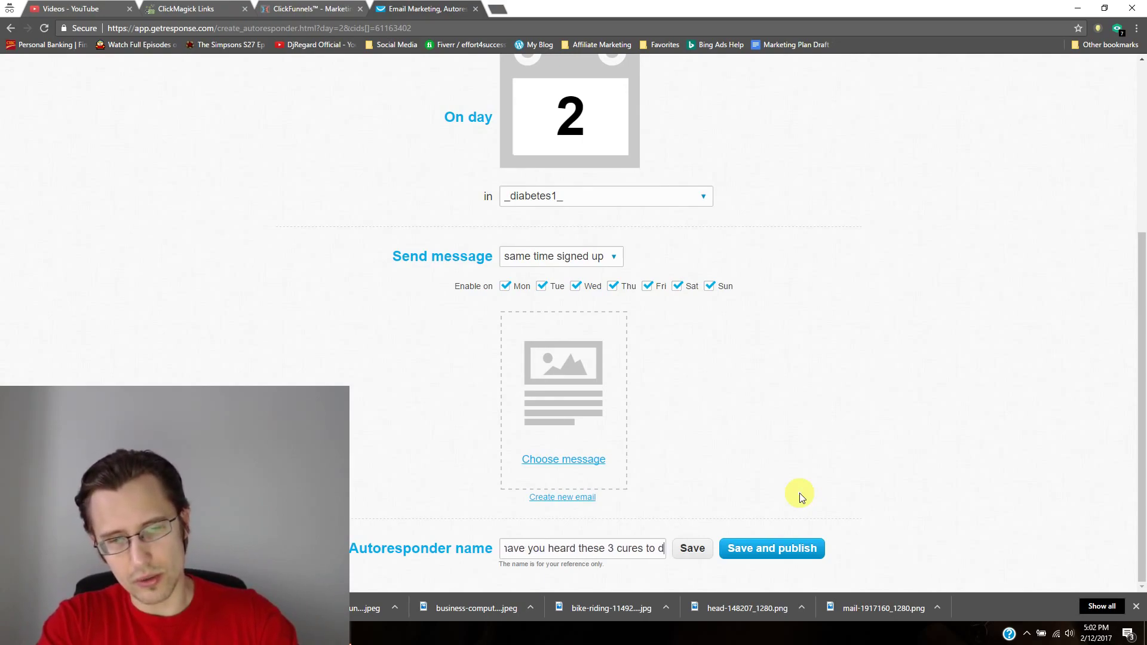
pyautogui.write('iabetes?')
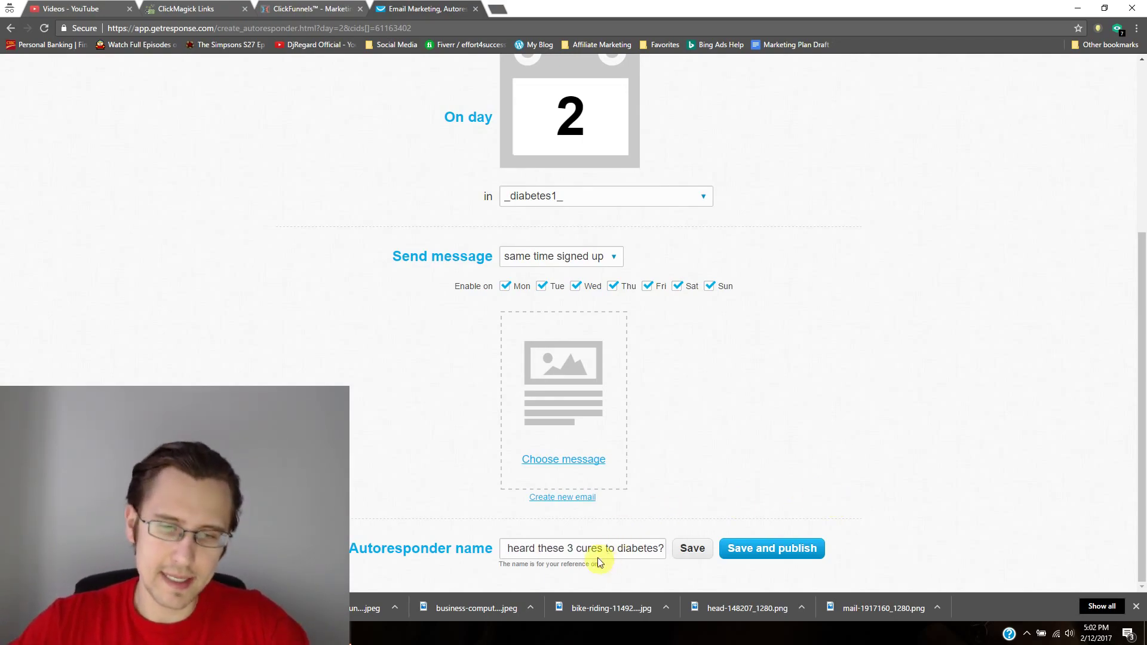
pyautogui.tripleClick(594, 552)
pyautogui.hotkey('ctrl', 'c')
pyautogui.click(663, 427)
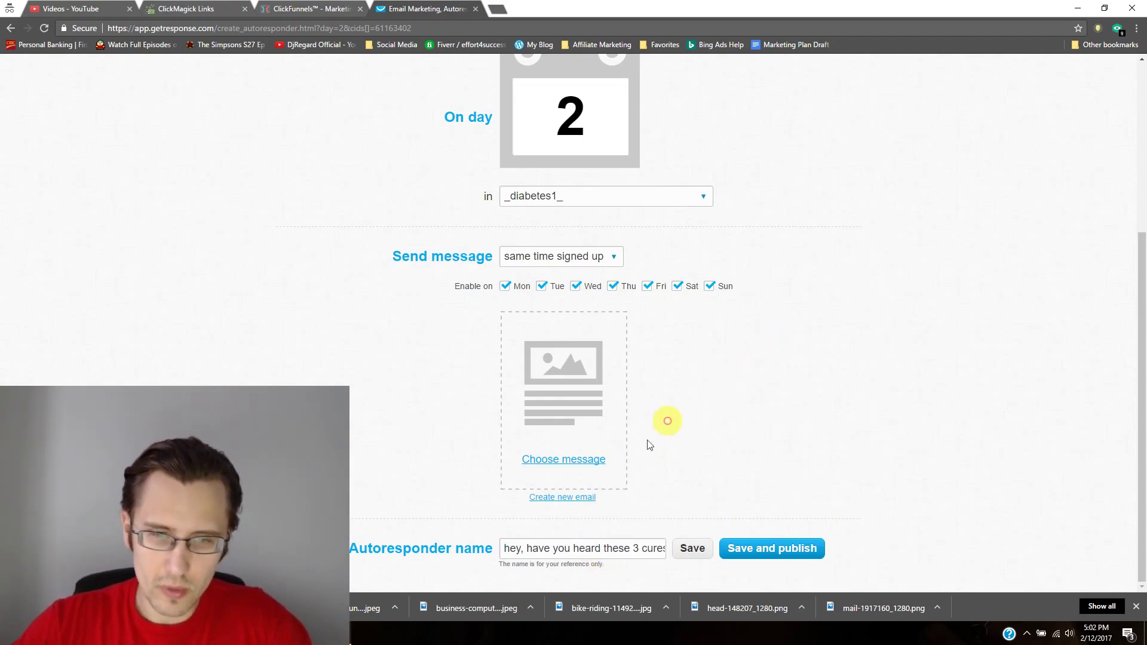
# Create a new email and paste the headline as both its message name and subject
pyautogui.click(585, 482)
pyautogui.click(448, 179)
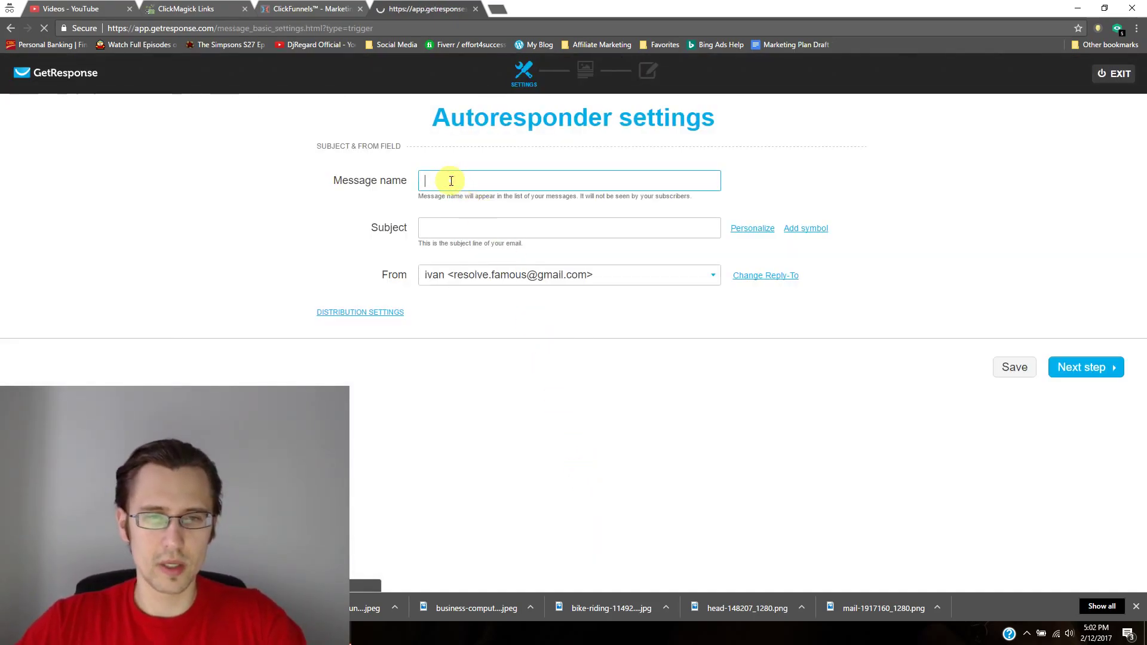
pyautogui.hotkey('ctrl', 'v')
pyautogui.click(454, 219)
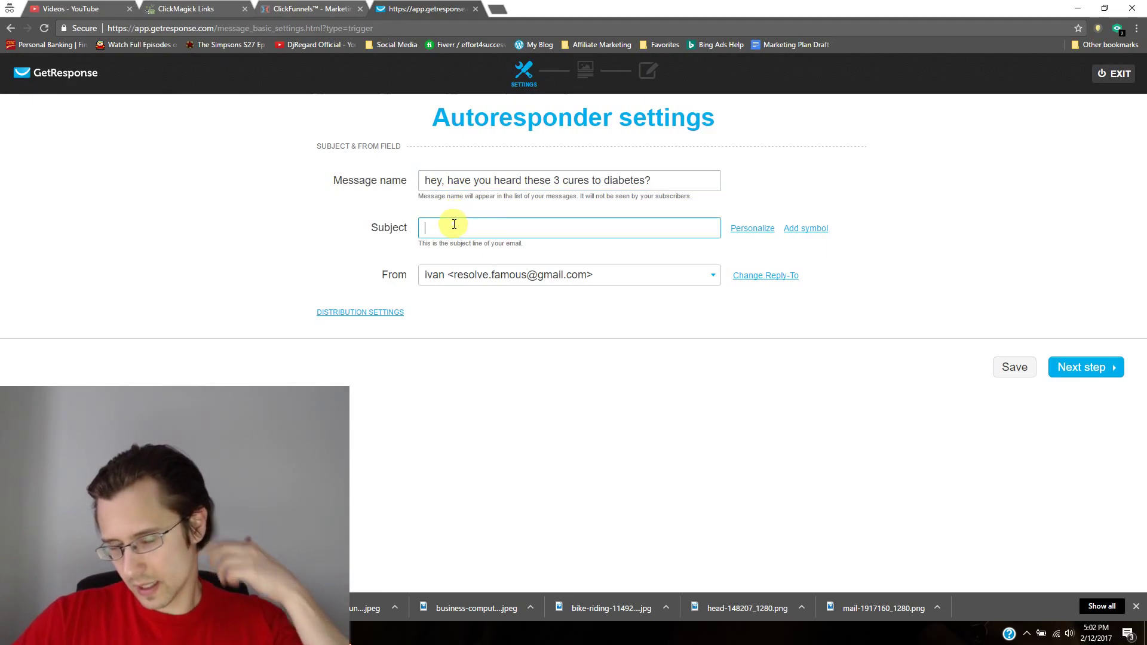
pyautogui.hotkey('ctrl', 'v')
# Add 'Mr. or Mrs.' and a [[lastname]] personalization tag after 'hey' in the subject
pyautogui.click(443, 227)
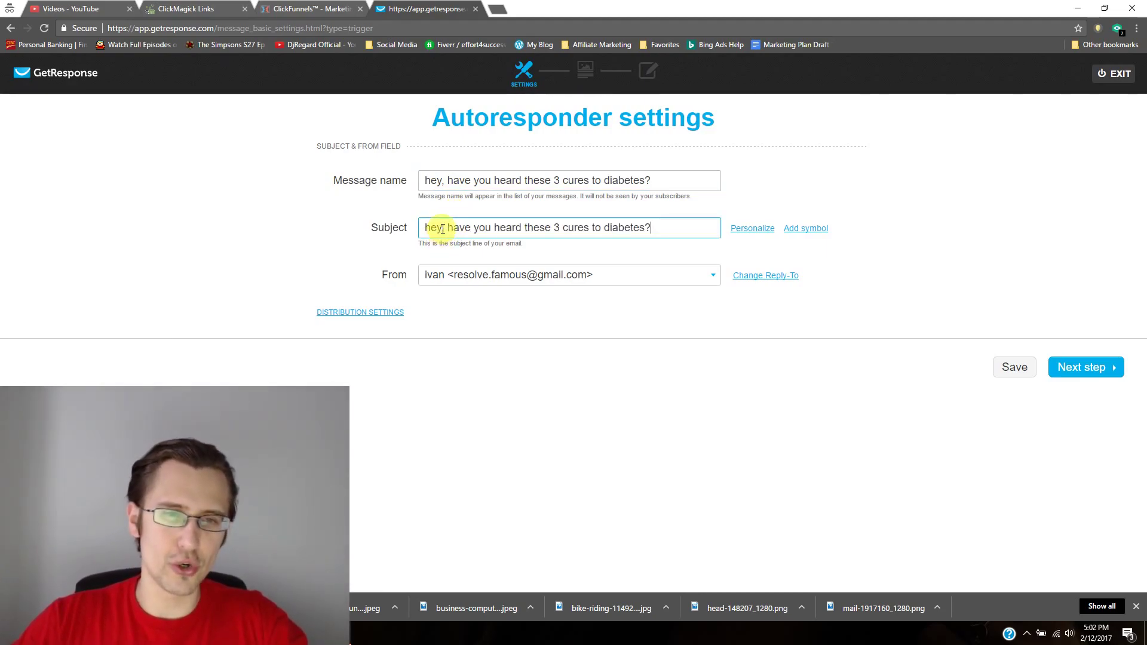
pyautogui.write('Mr. or Mrs')
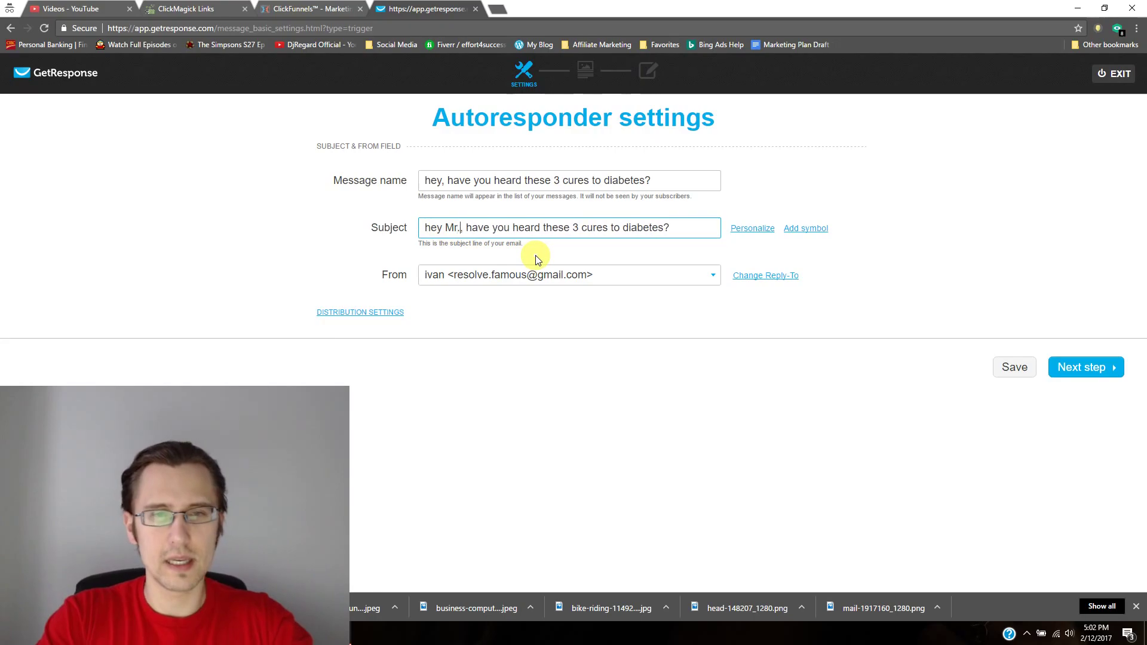
pyautogui.write('.')
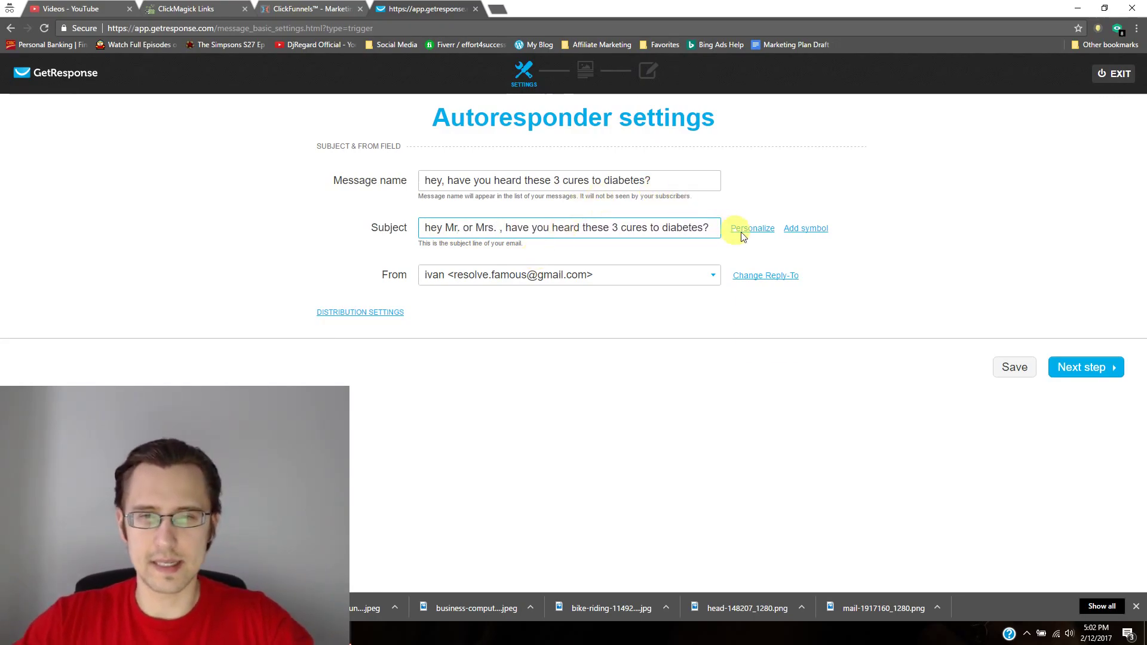
pyautogui.click(752, 228)
pyautogui.click(764, 305)
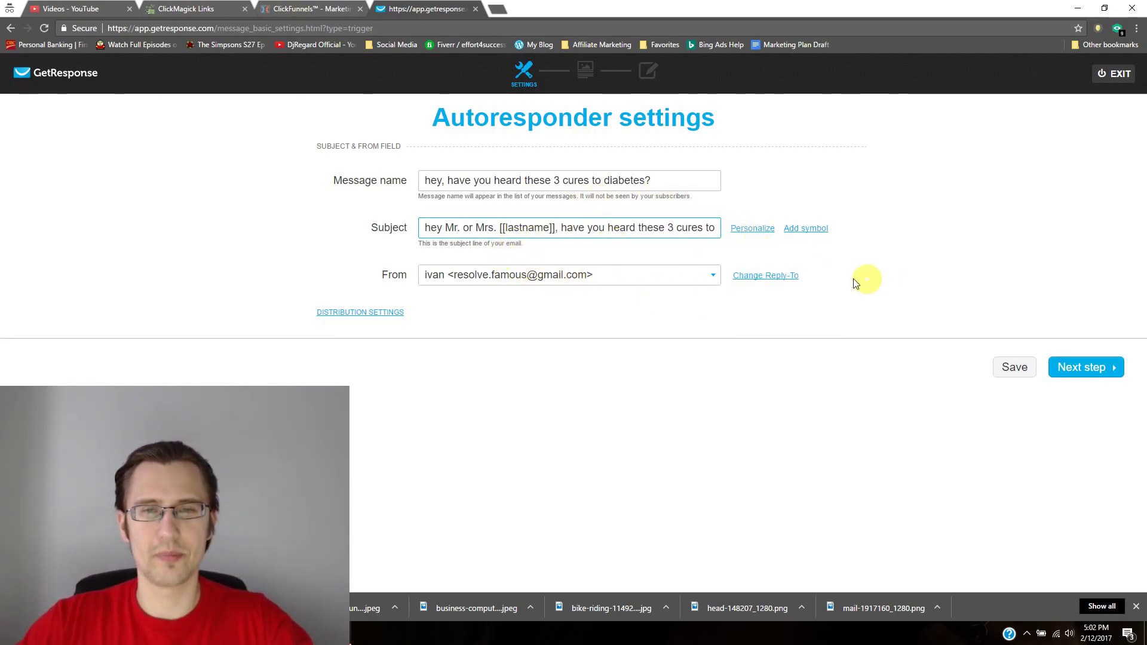
pyautogui.click(1070, 368)
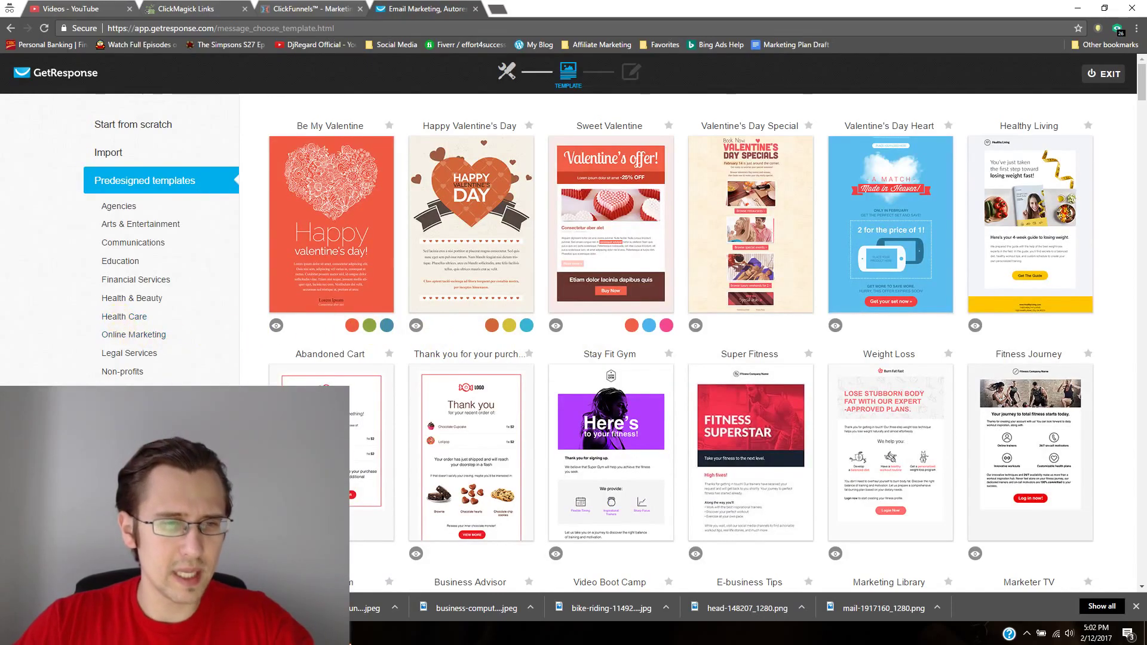
# Start the day-2 email from the green Painkillers template in the Health Care category
pyautogui.click(133, 321)
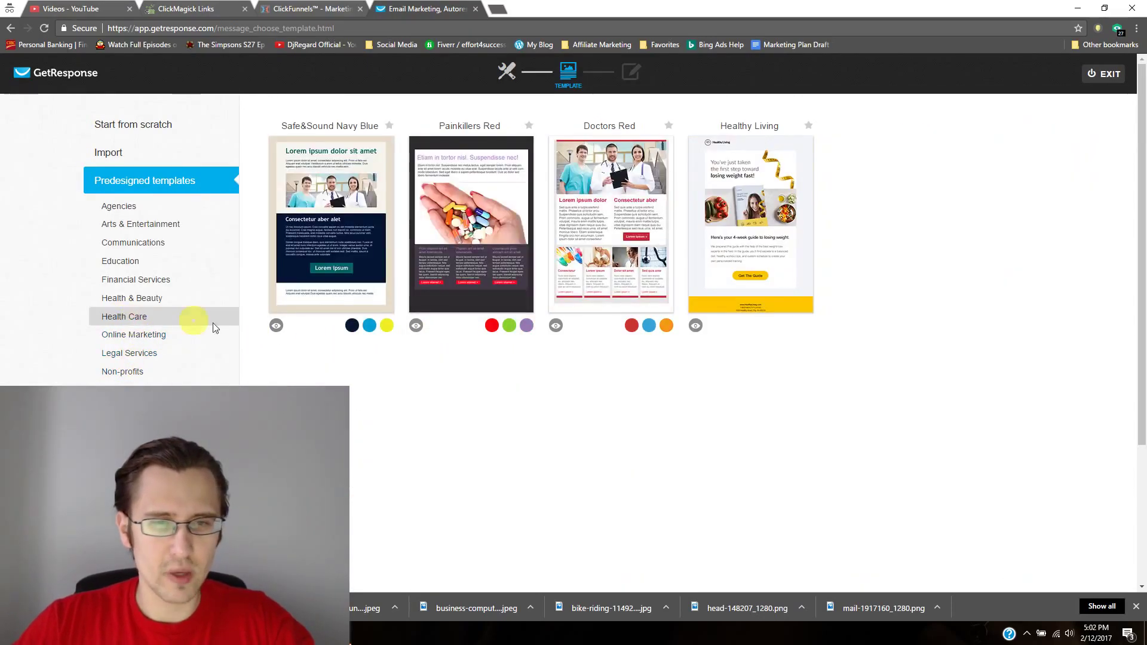
pyautogui.click(509, 326)
pyautogui.click(526, 327)
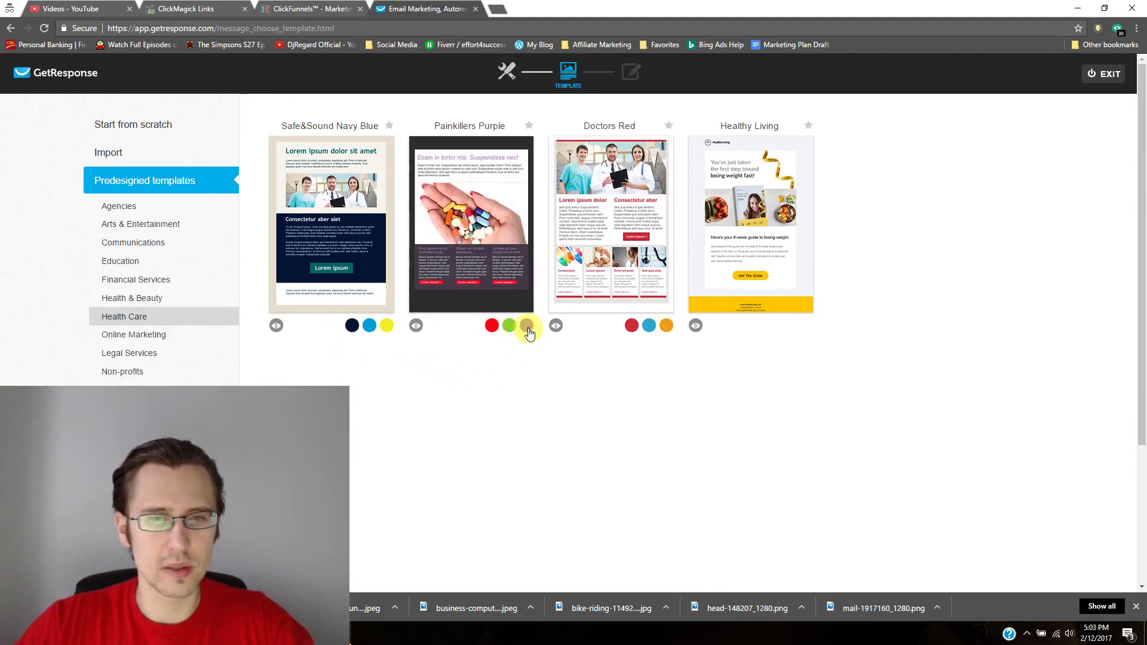
pyautogui.click(509, 326)
pyautogui.click(466, 233)
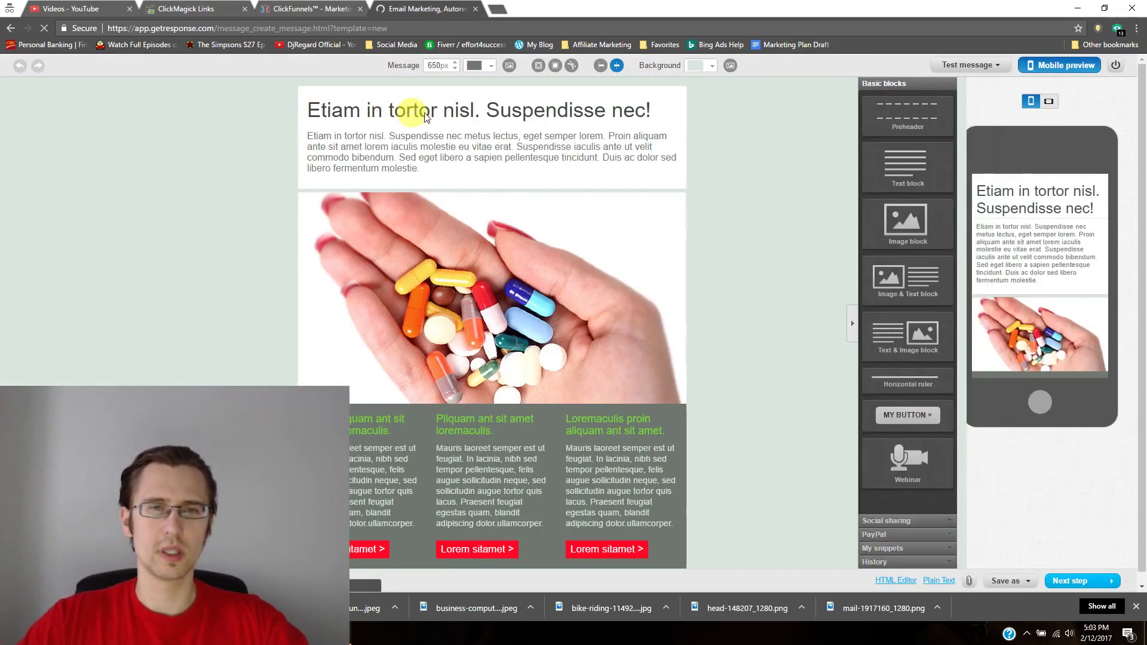
# Replace the email's main heading with 'Hey, check out these 3 cures!'
pyautogui.tripleClick(428, 113)
pyautogui.write('He')
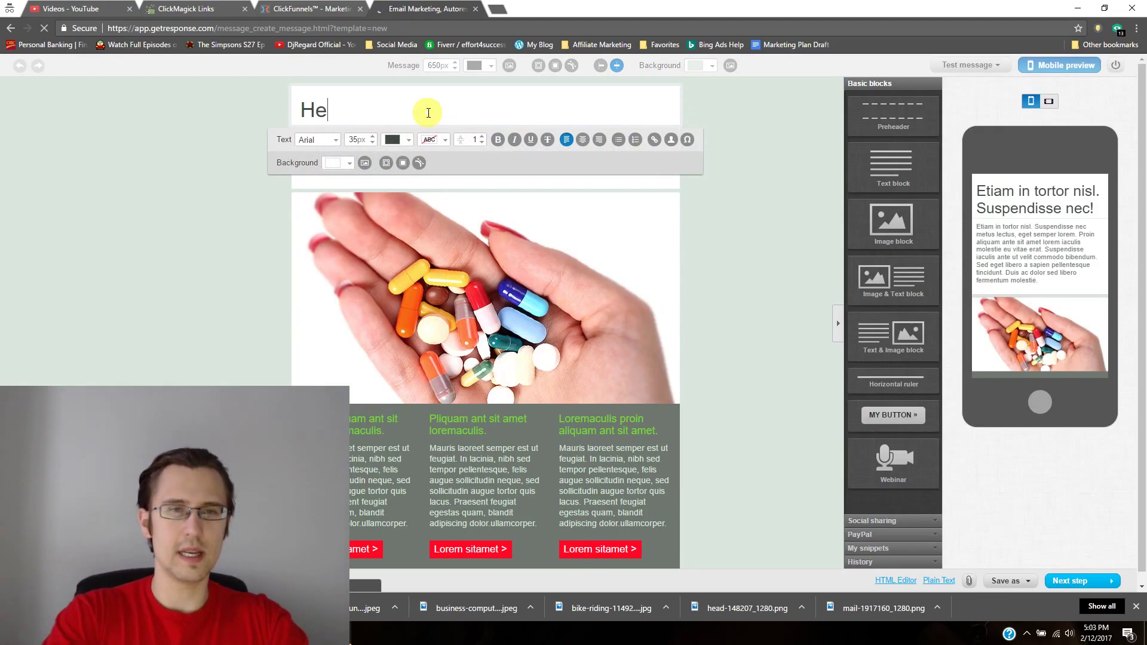
pyautogui.write('y, check out these')
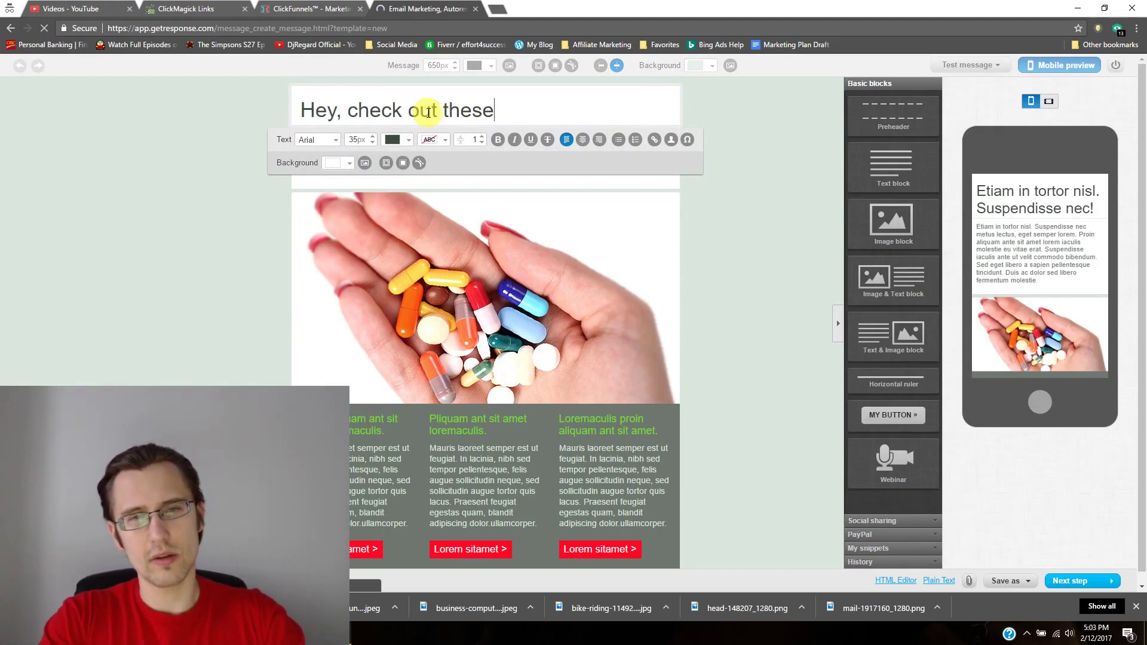
pyautogui.write(' 3 cures')
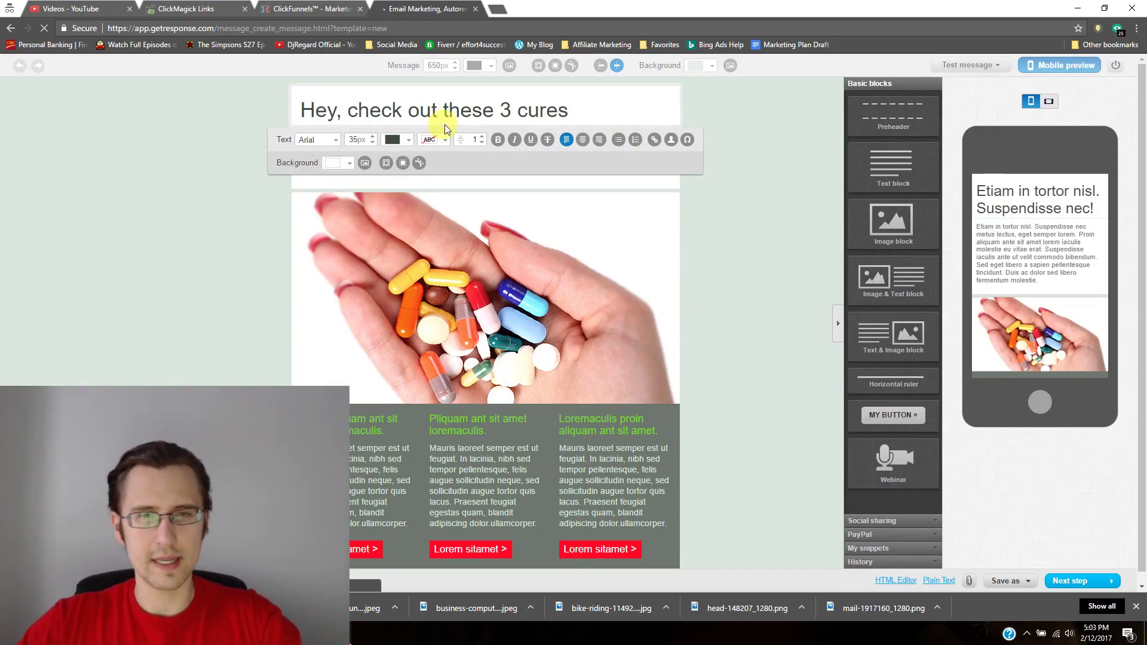
pyautogui.click(580, 113)
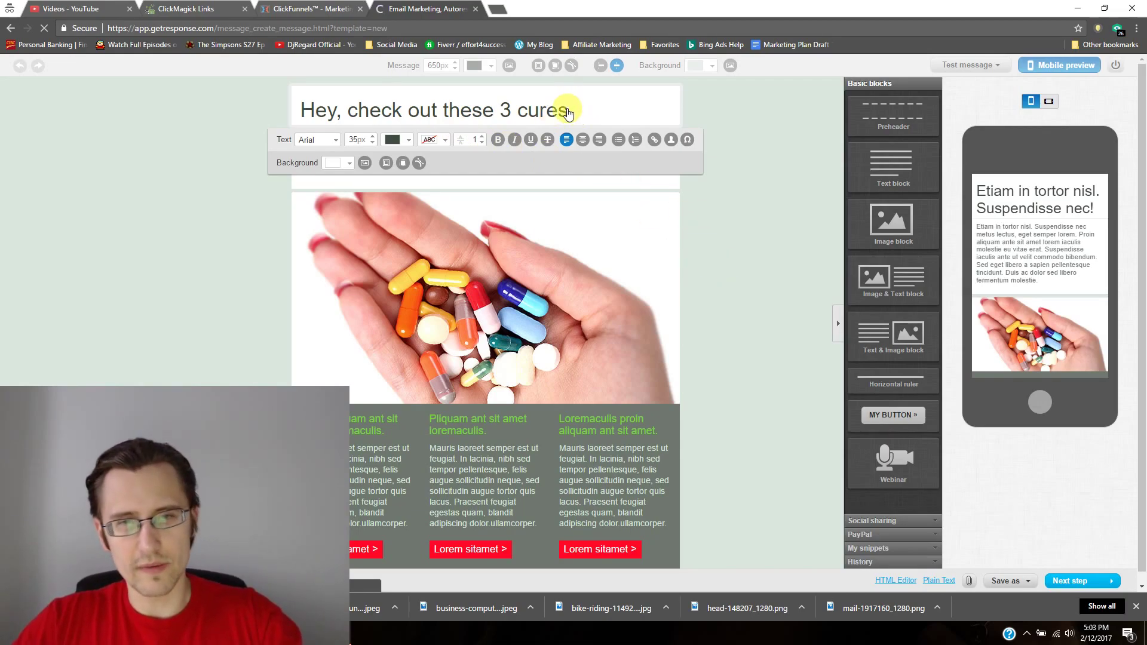
pyautogui.write('!')
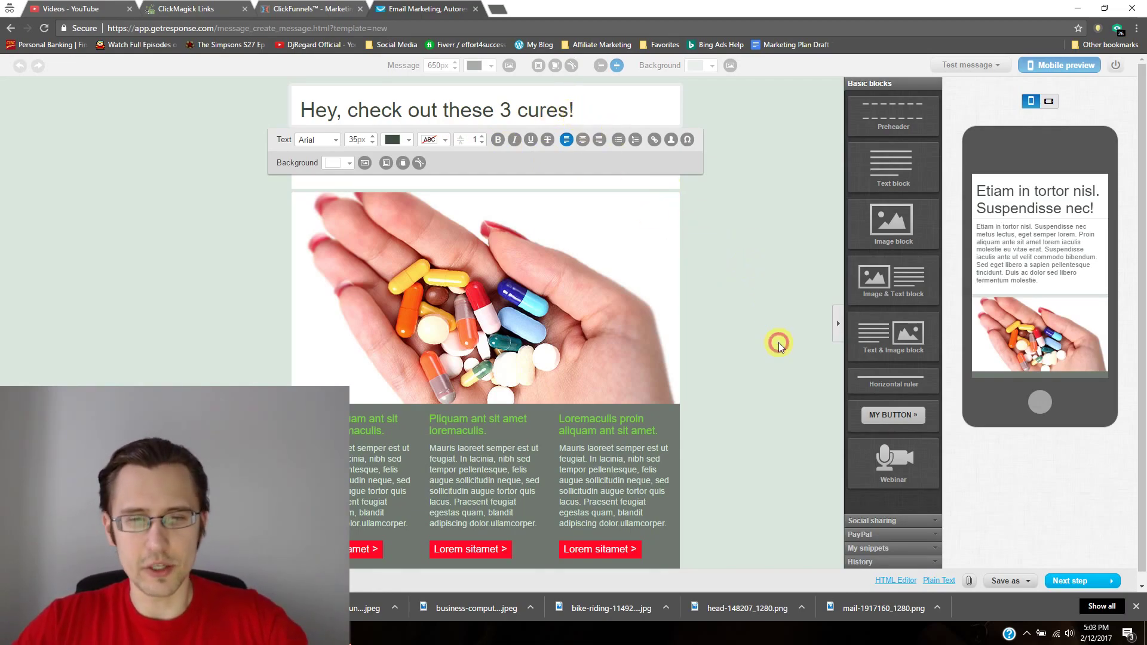
pyautogui.click(779, 344)
# Finish the email and save and publish the day-2 autoresponder
pyautogui.scroll(-1, 776, 351)
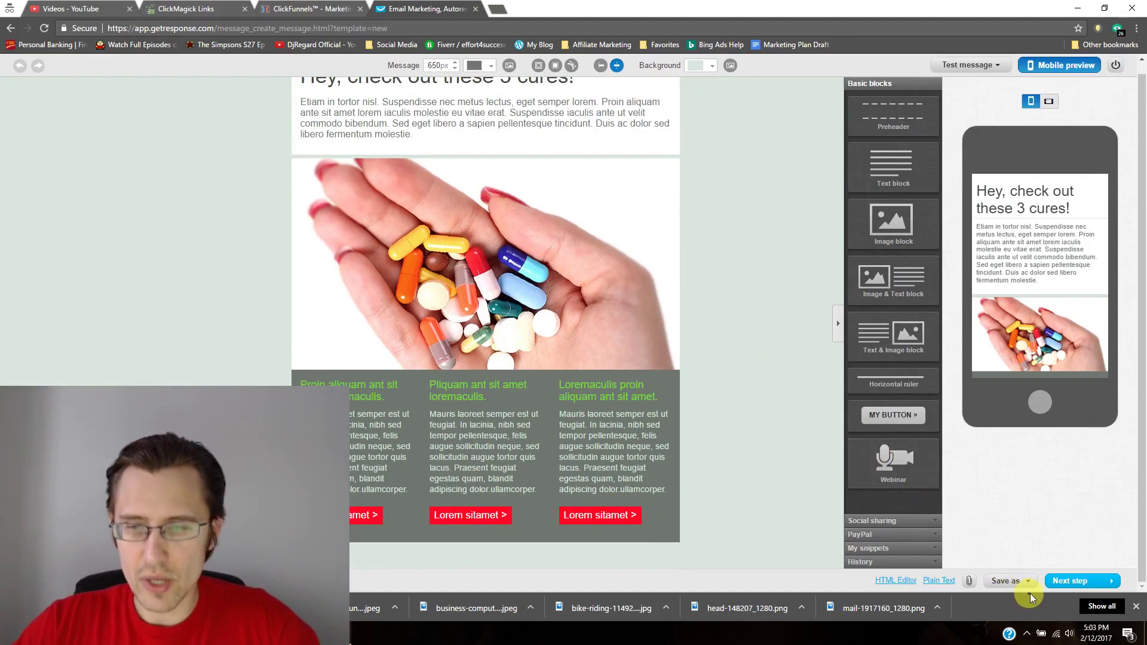
pyautogui.click(1015, 580)
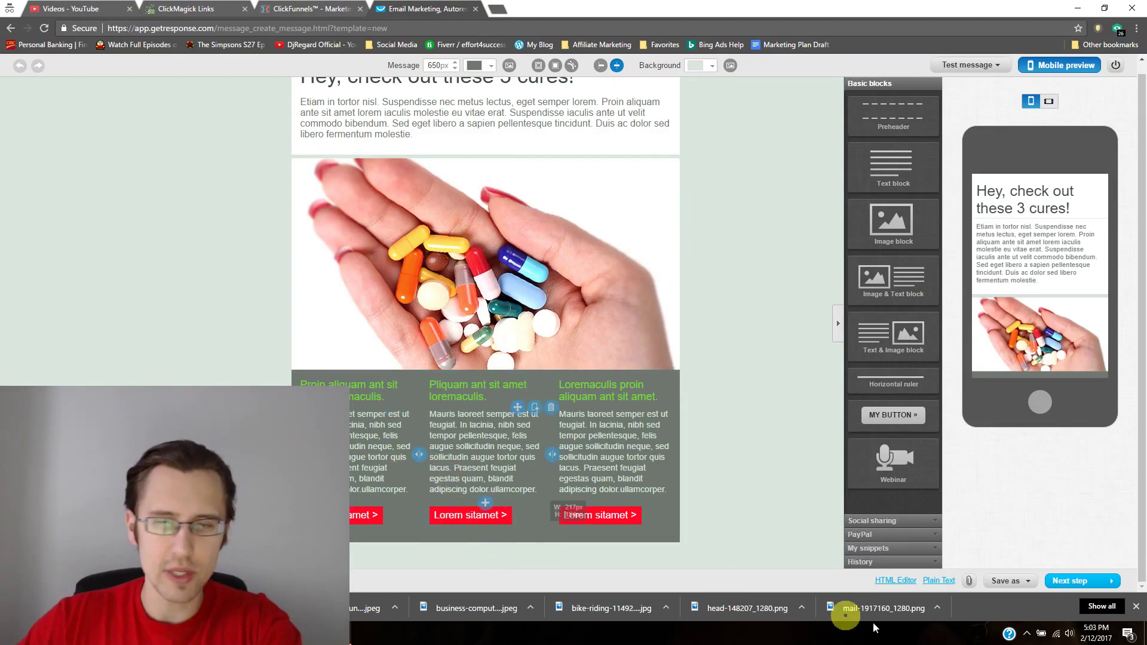
pyautogui.click(1069, 581)
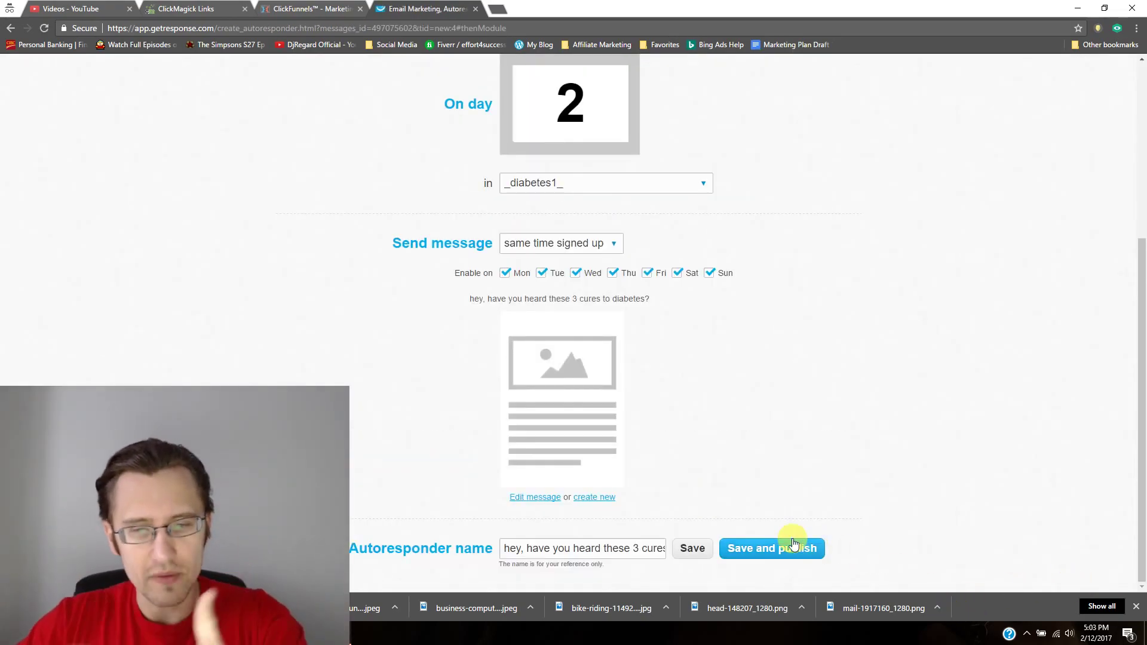
pyautogui.click(787, 551)
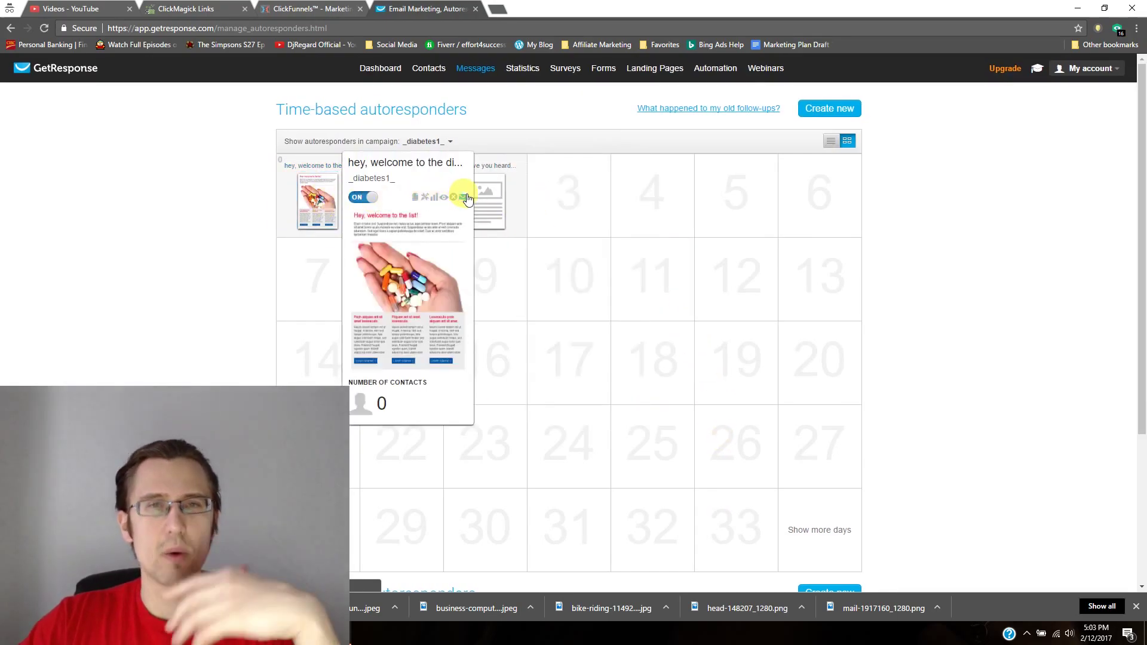
# Preview the day-0 welcome email from the autoresponder calendar
pyautogui.moveTo(477, 203)
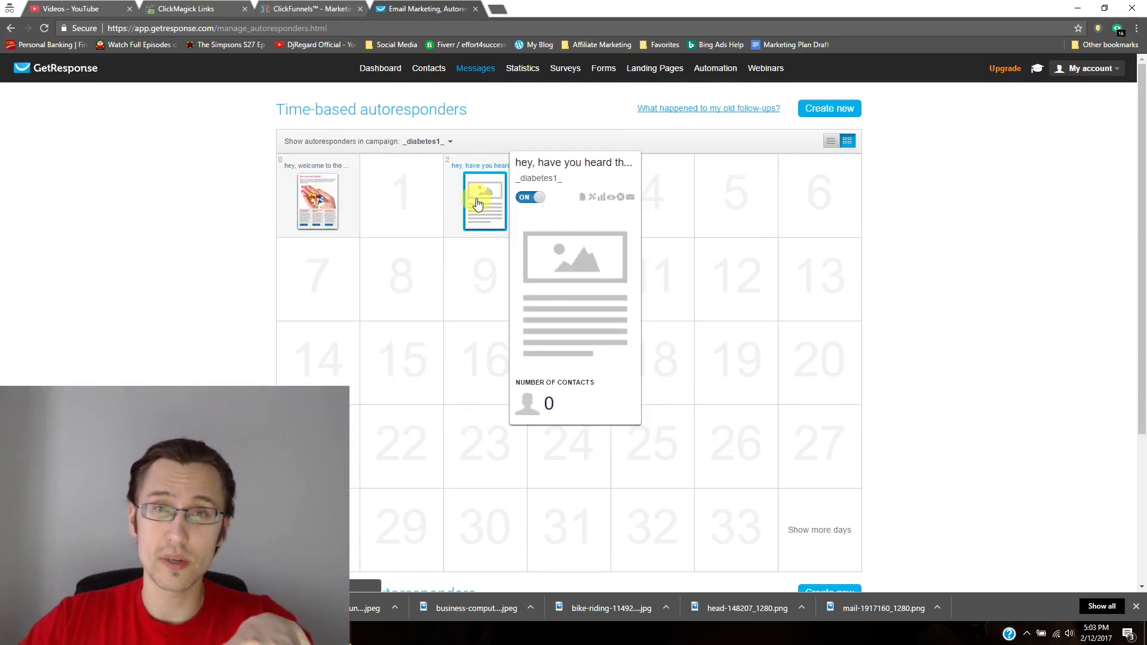
pyautogui.moveTo(355, 179)
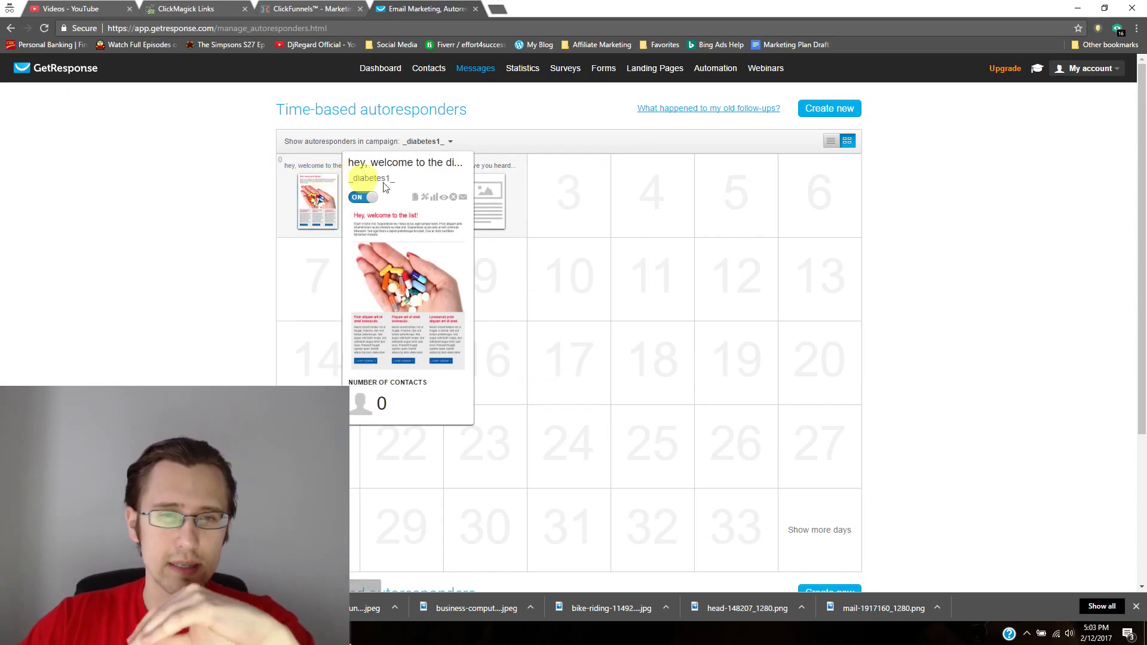
pyautogui.click(446, 197)
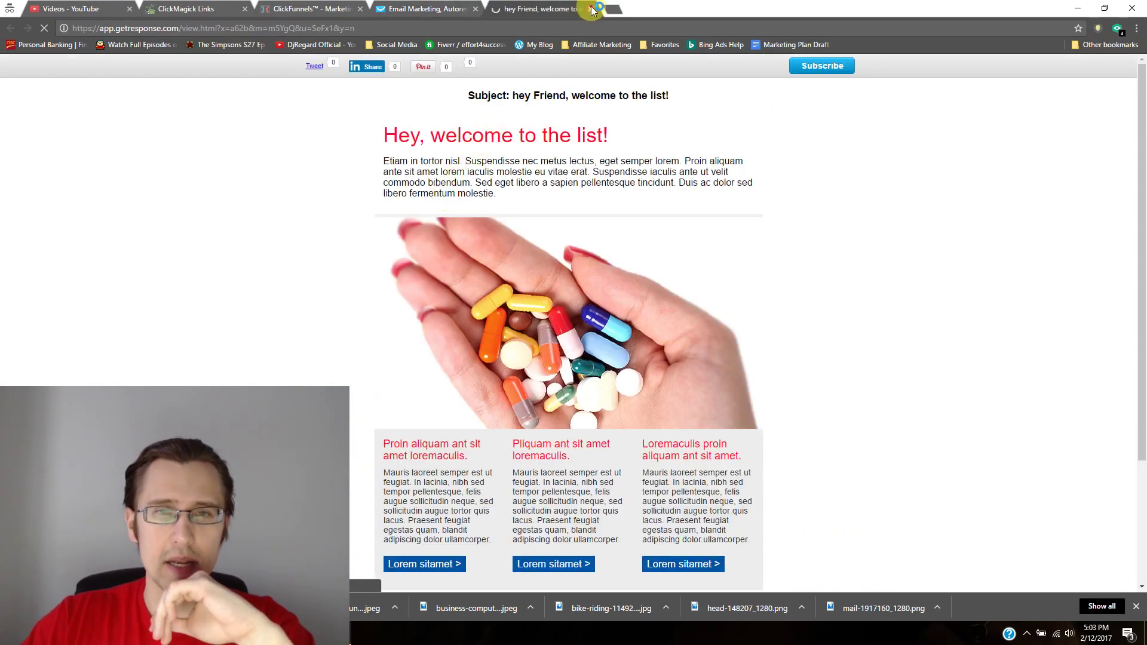
pyautogui.click(591, 10)
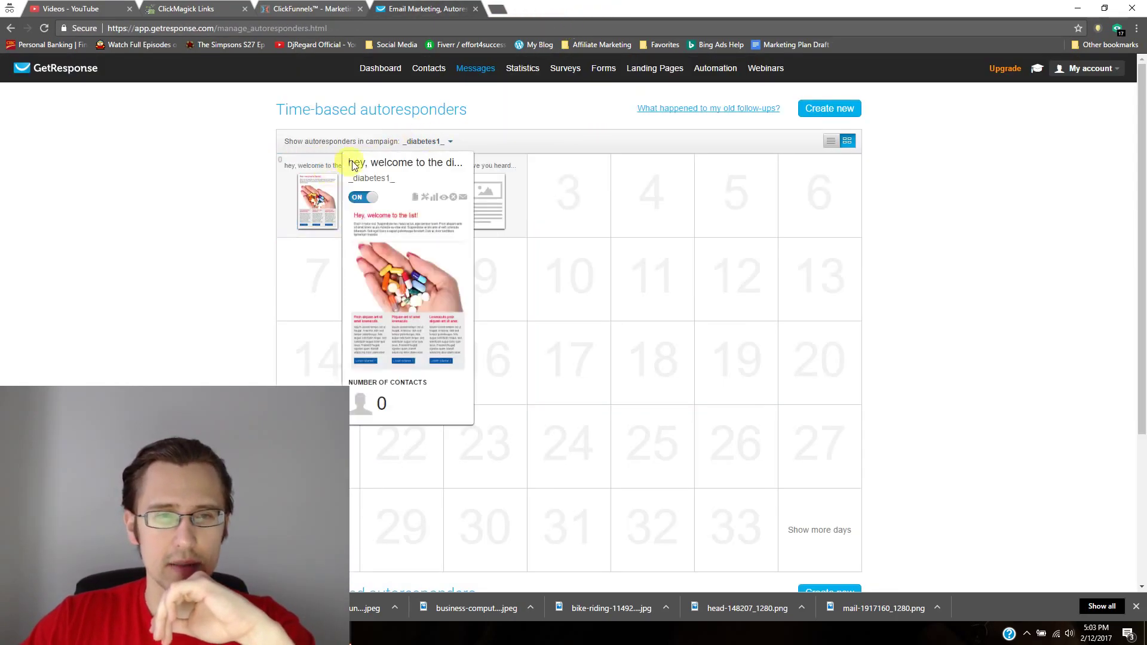
# Preview the day-2 email and try dragging it, leaving it on day 2
pyautogui.moveTo(487, 185)
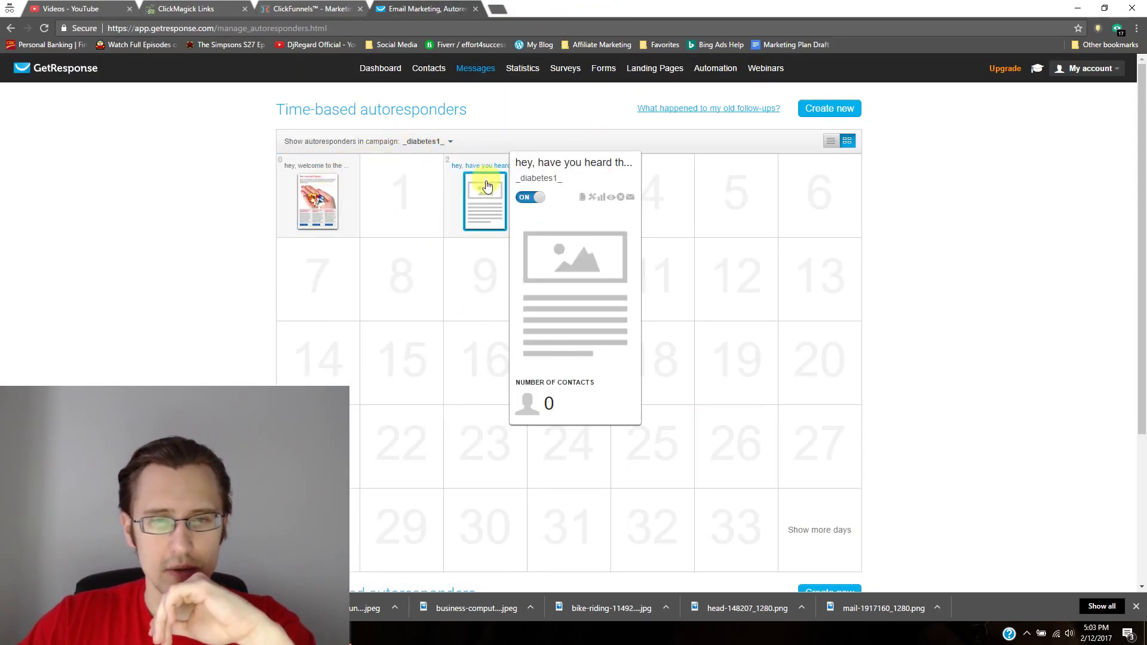
pyautogui.click(611, 198)
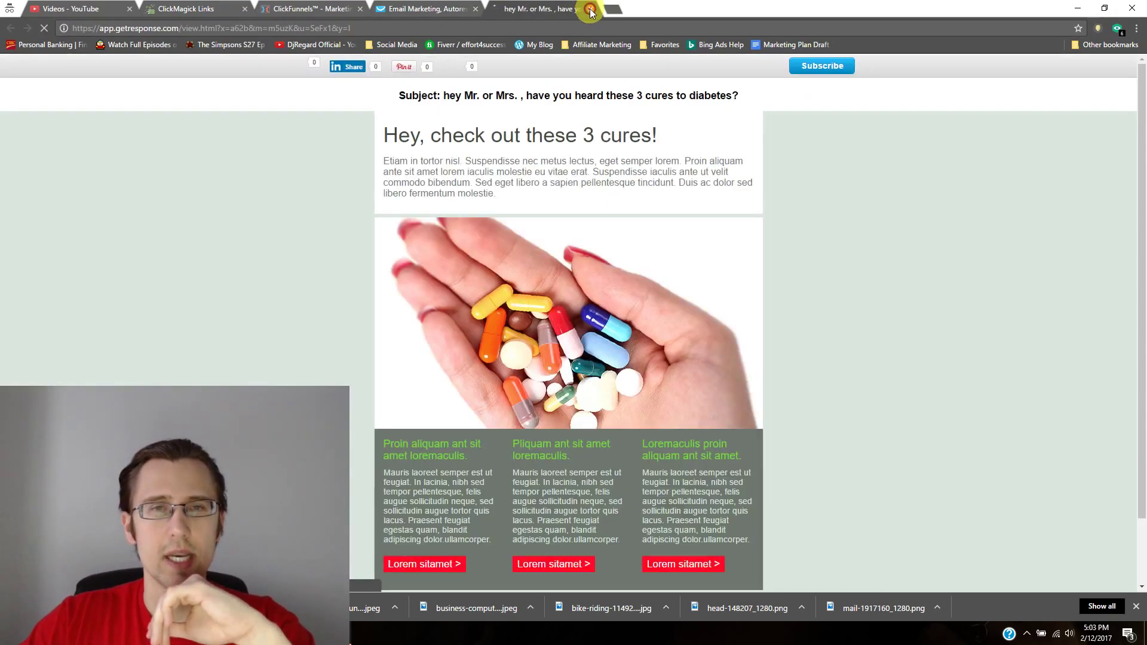
pyautogui.click(590, 9)
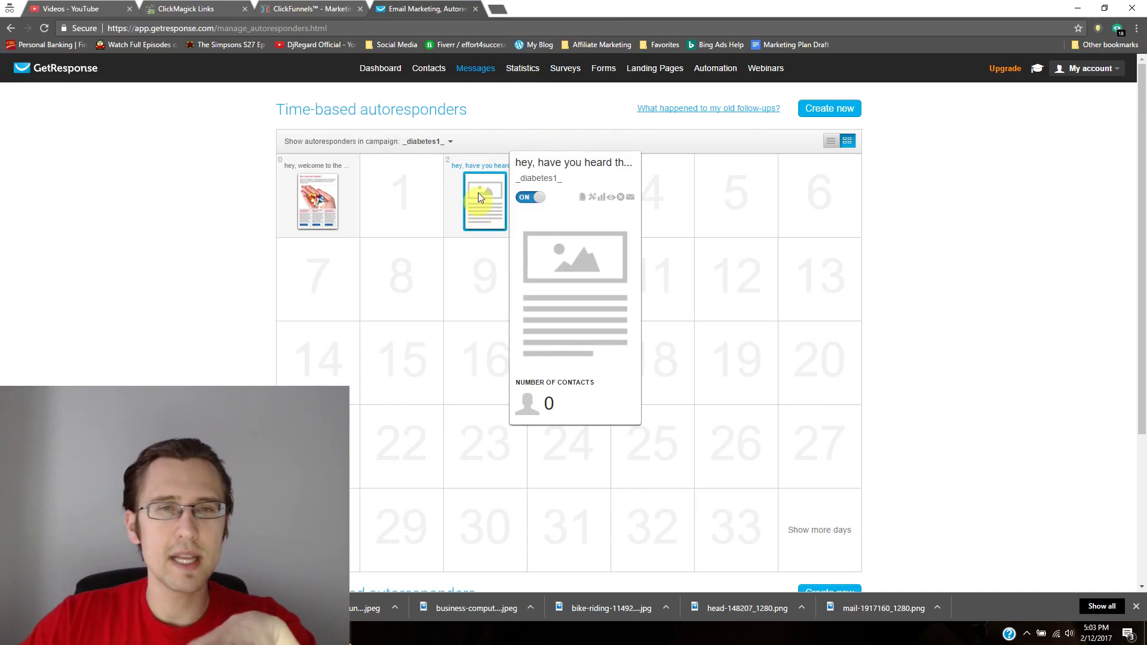
pyautogui.moveTo(311, 180)
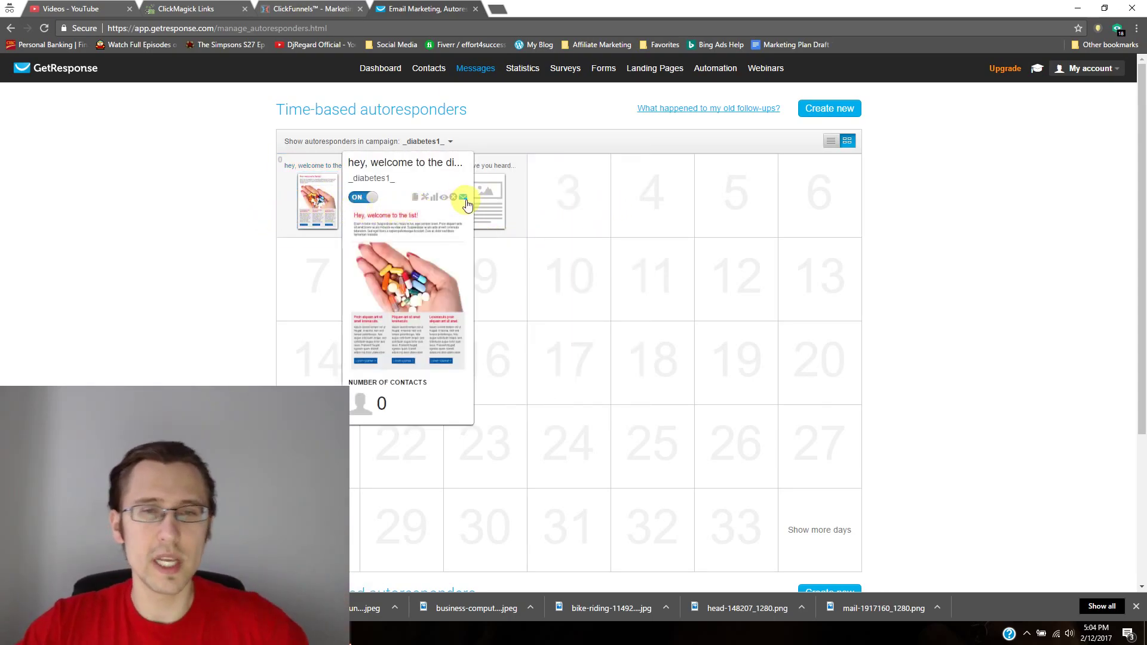
pyautogui.moveTo(484, 200)
pyautogui.mouseDown()
pyautogui.moveTo(480, 272)
pyautogui.moveTo(665, 268)
pyautogui.moveTo(653, 192)
pyautogui.moveTo(489, 185)
pyautogui.mouseUp()
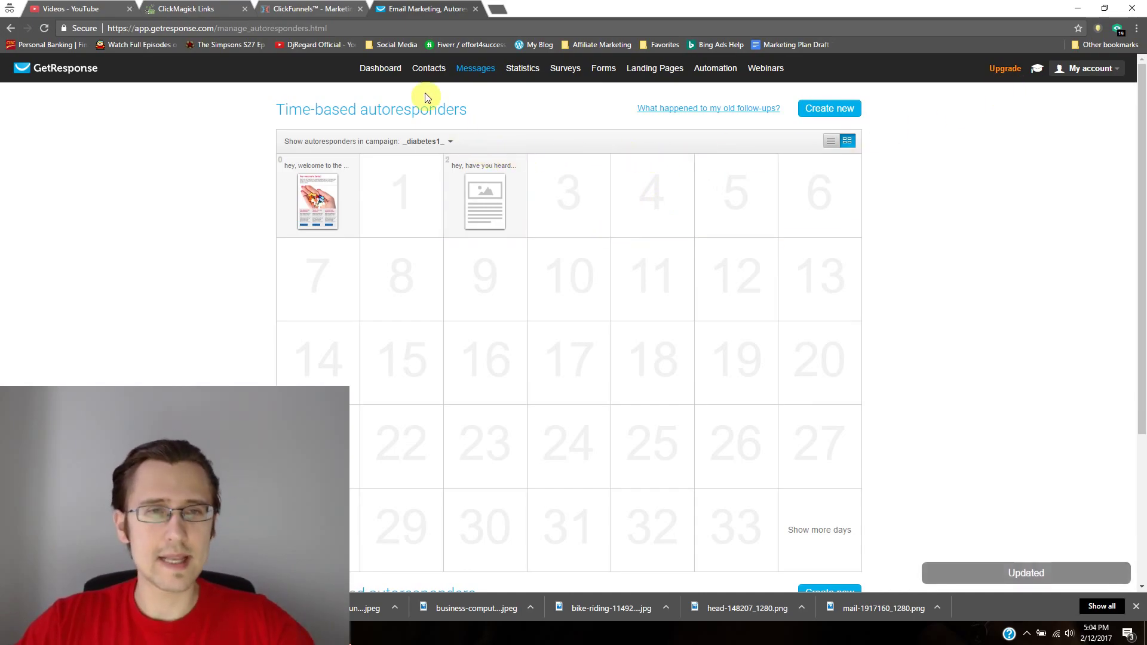
# Go from the dashboard to the autoresponder list and back to the dashboard
pyautogui.click(383, 72)
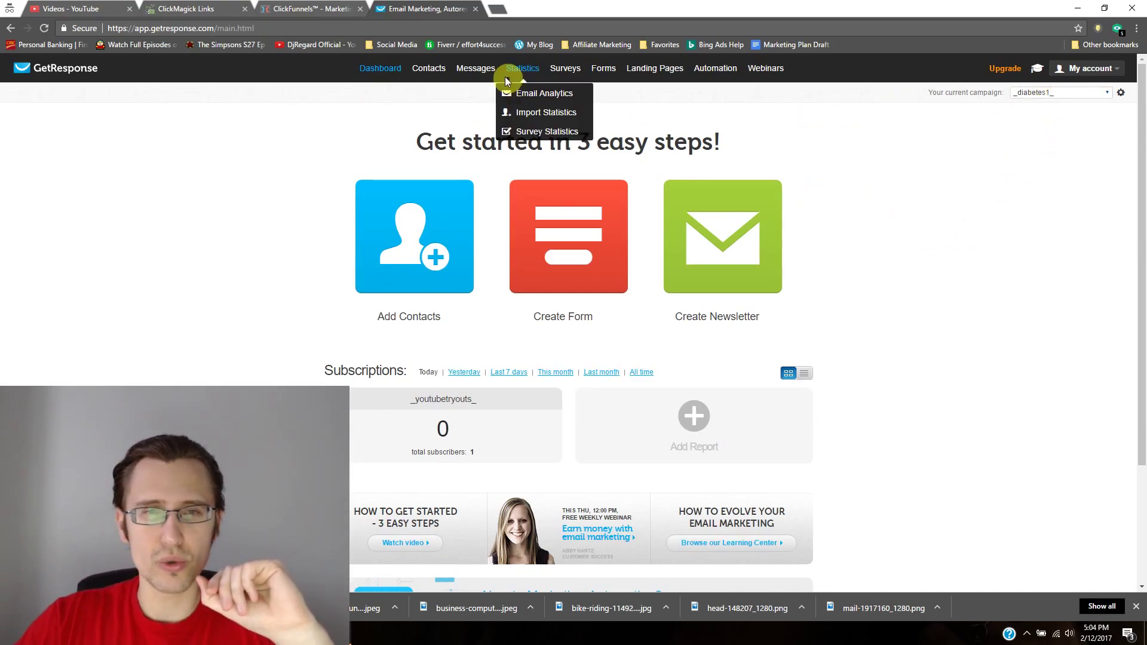
pyautogui.click(468, 169)
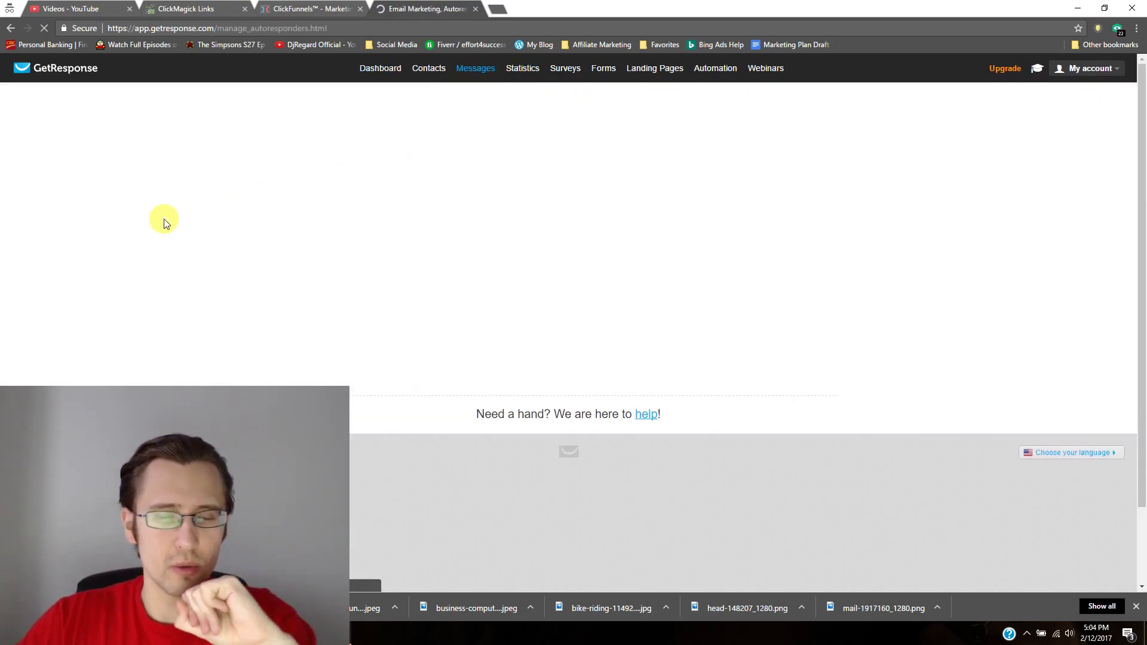
pyautogui.moveTo(306, 199)
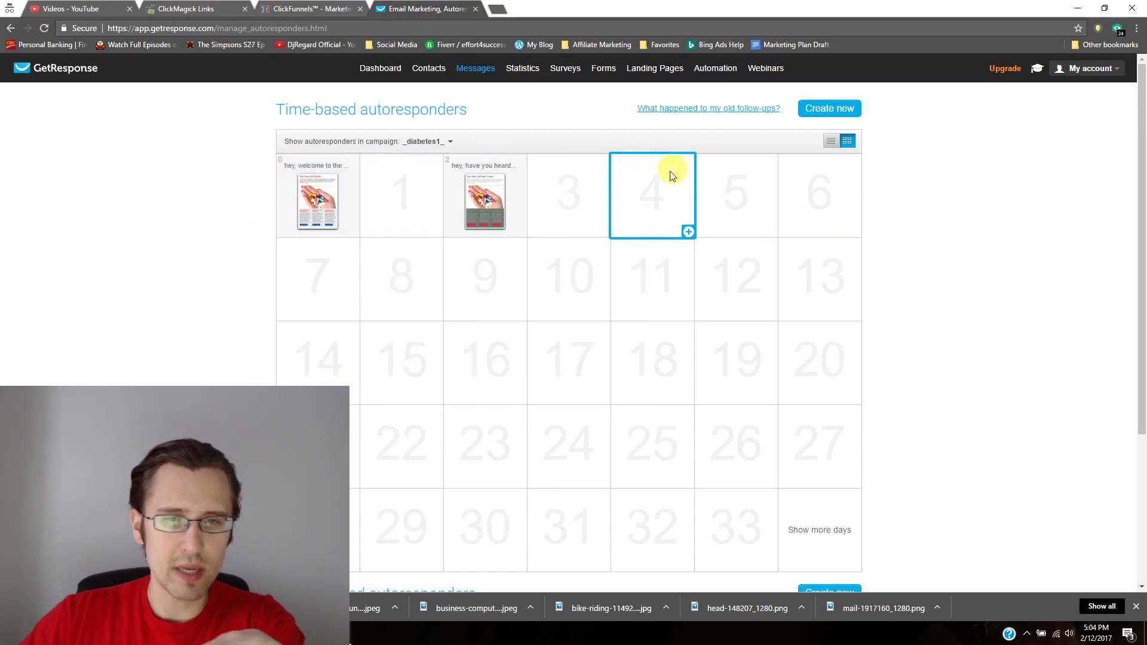
pyautogui.moveTo(493, 189)
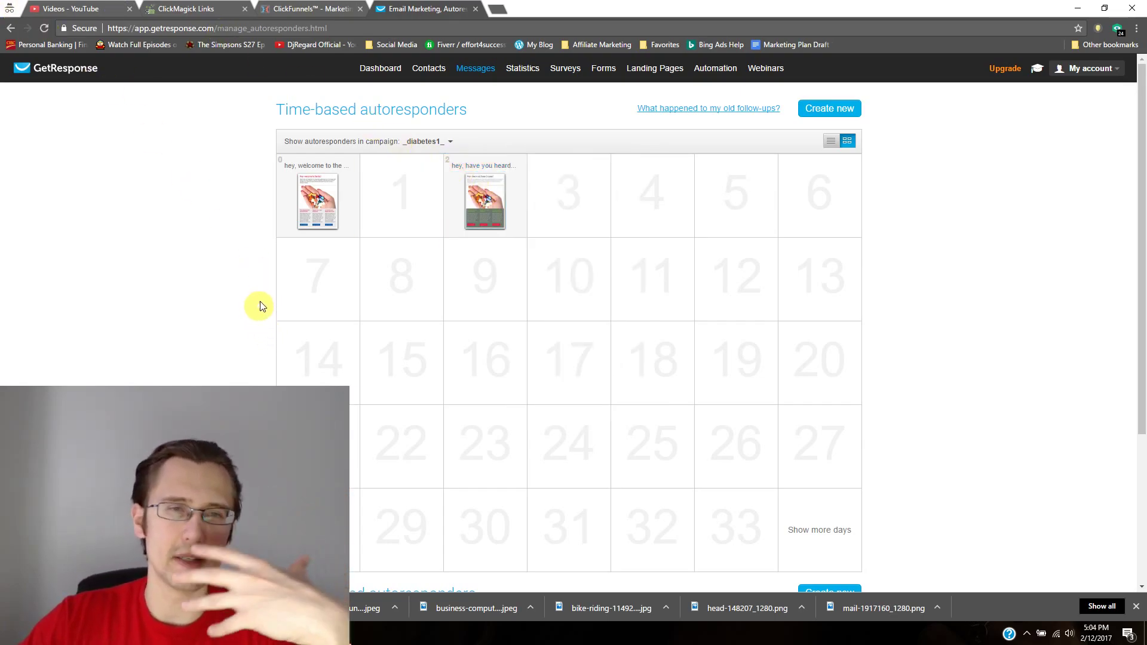
pyautogui.click(373, 72)
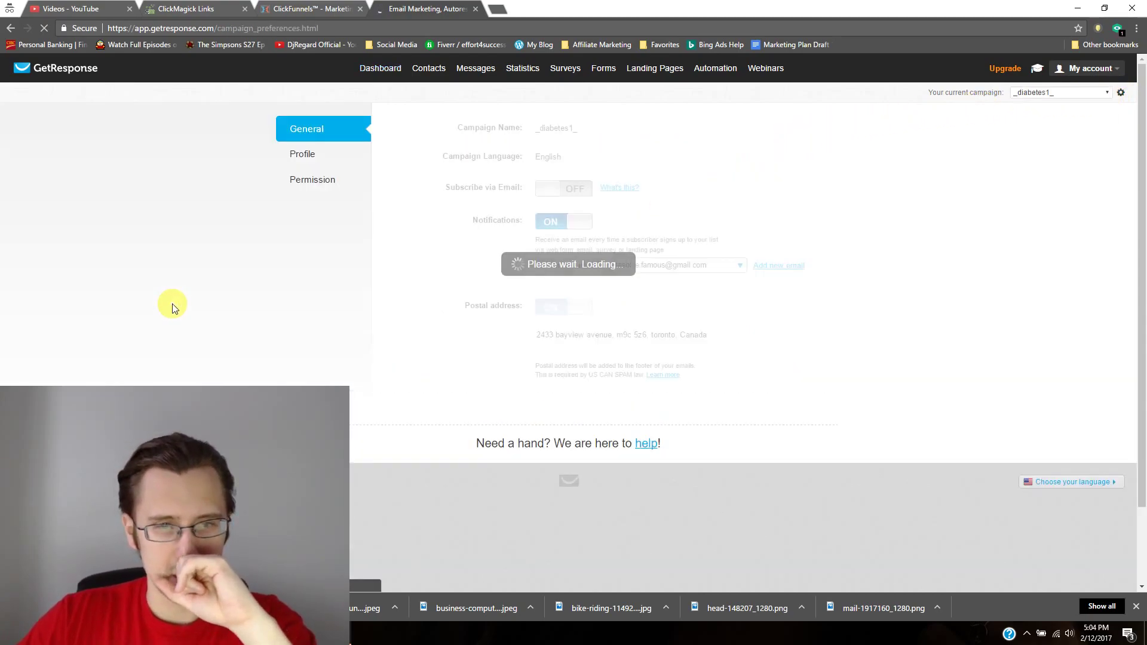
# On the Permission tab, browse confirmation subjects unchanged, then open the confirmation message editor
pyautogui.click(317, 181)
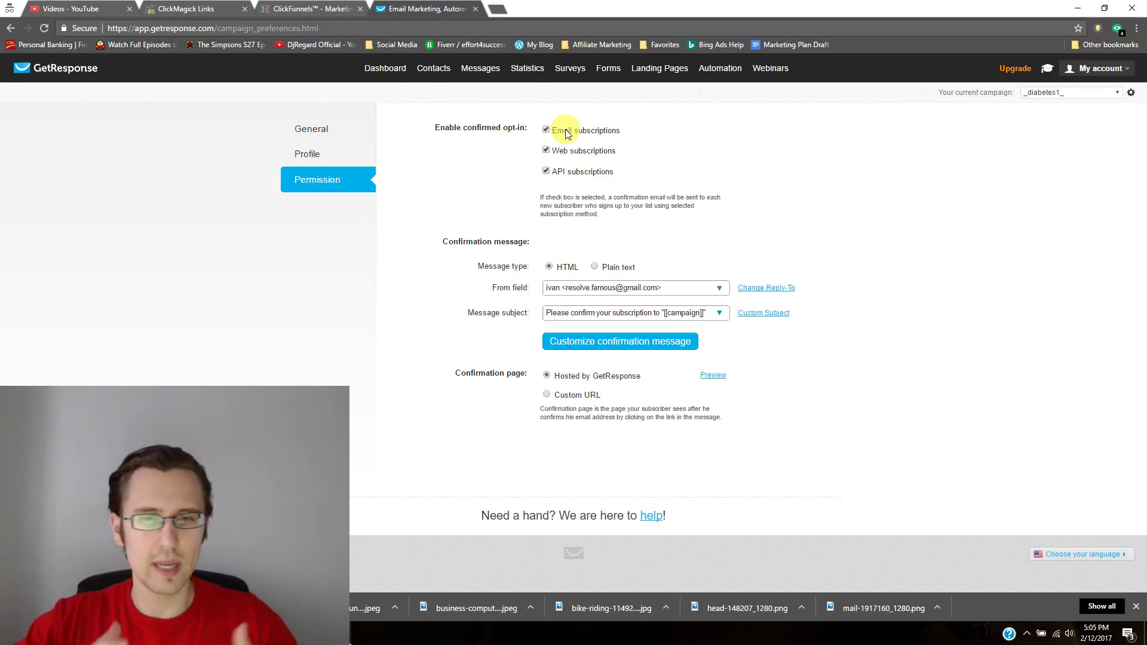
pyautogui.click(600, 317)
pyautogui.scroll(-2, 599, 358)
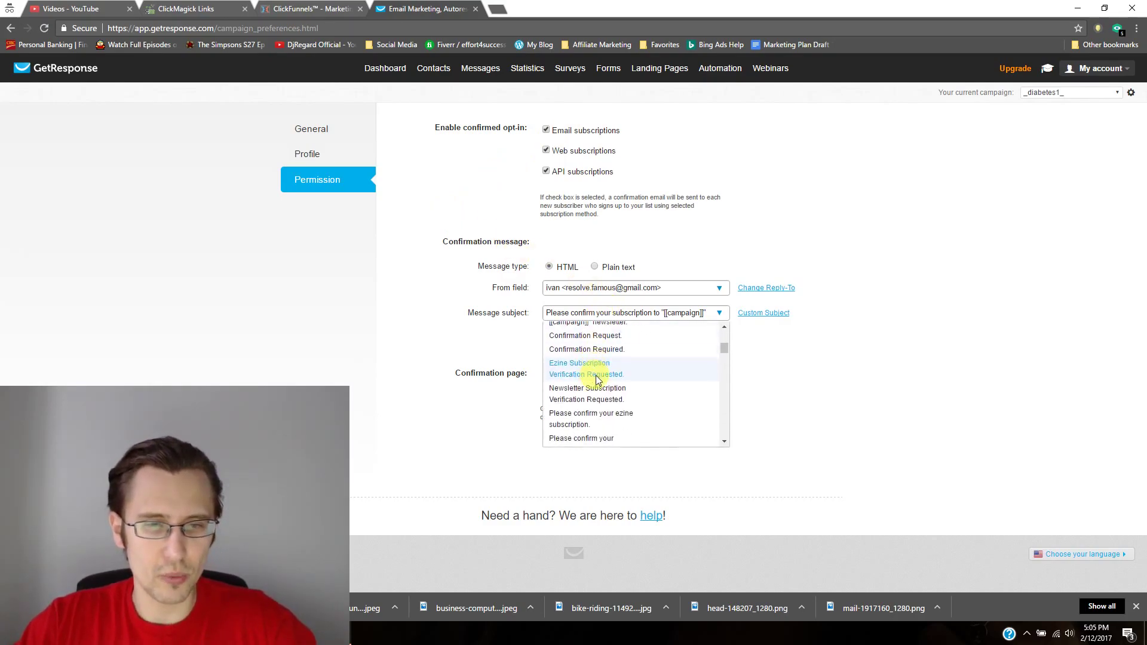
pyautogui.scroll(-5, 618, 376)
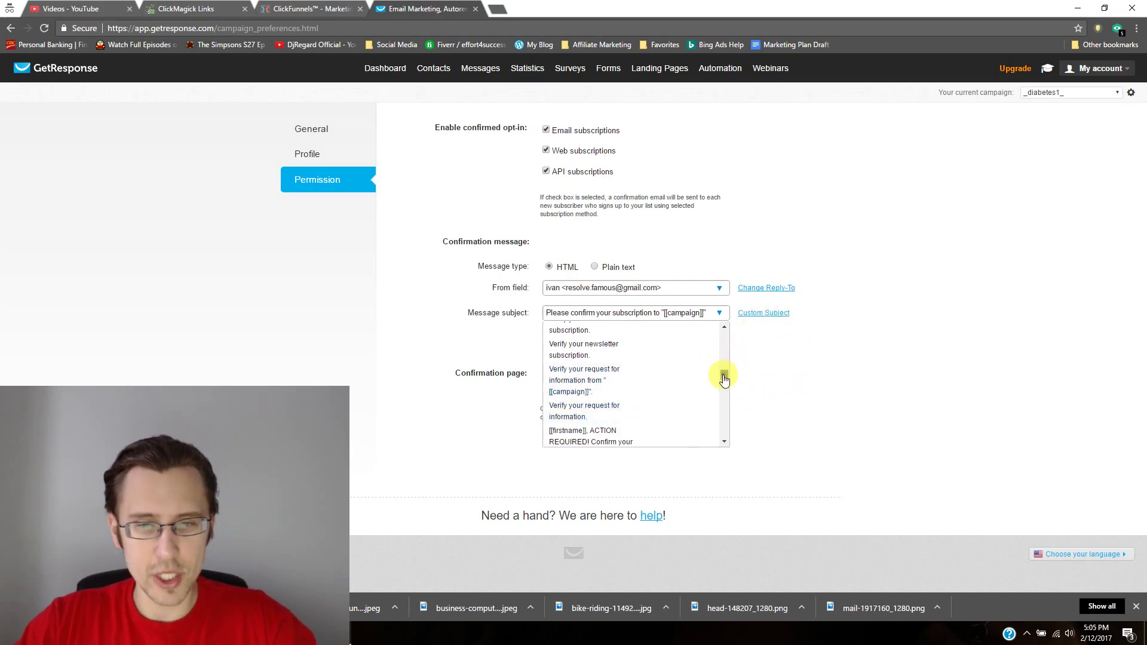
pyautogui.moveTo(724, 378); pyautogui.dragTo(722, 401)
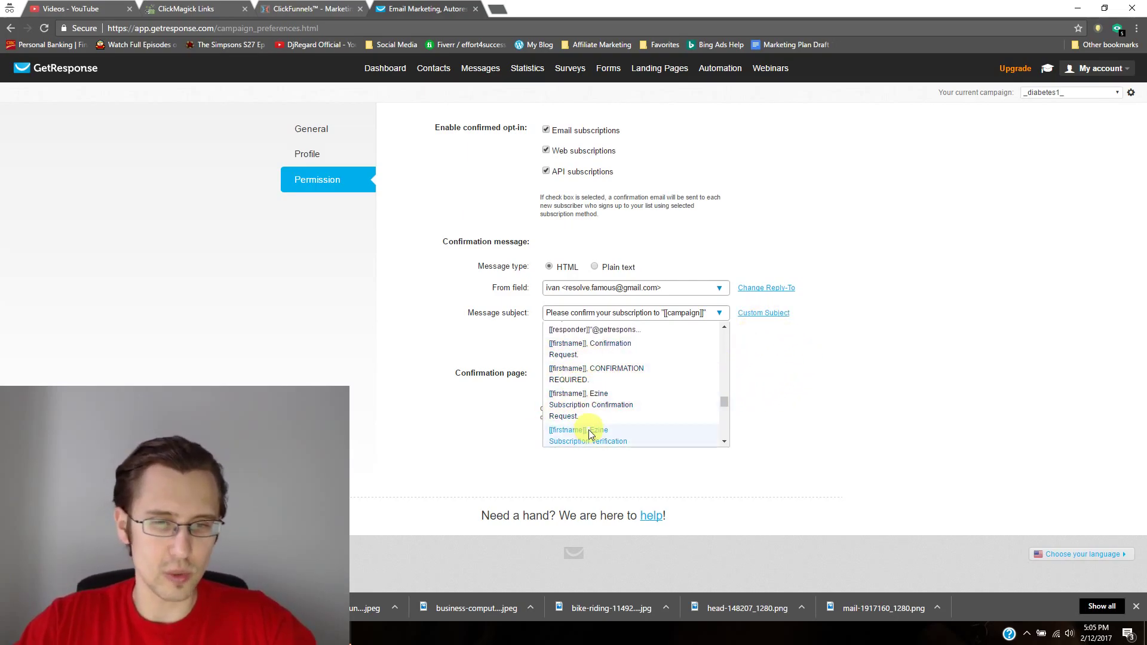
pyautogui.click(912, 387)
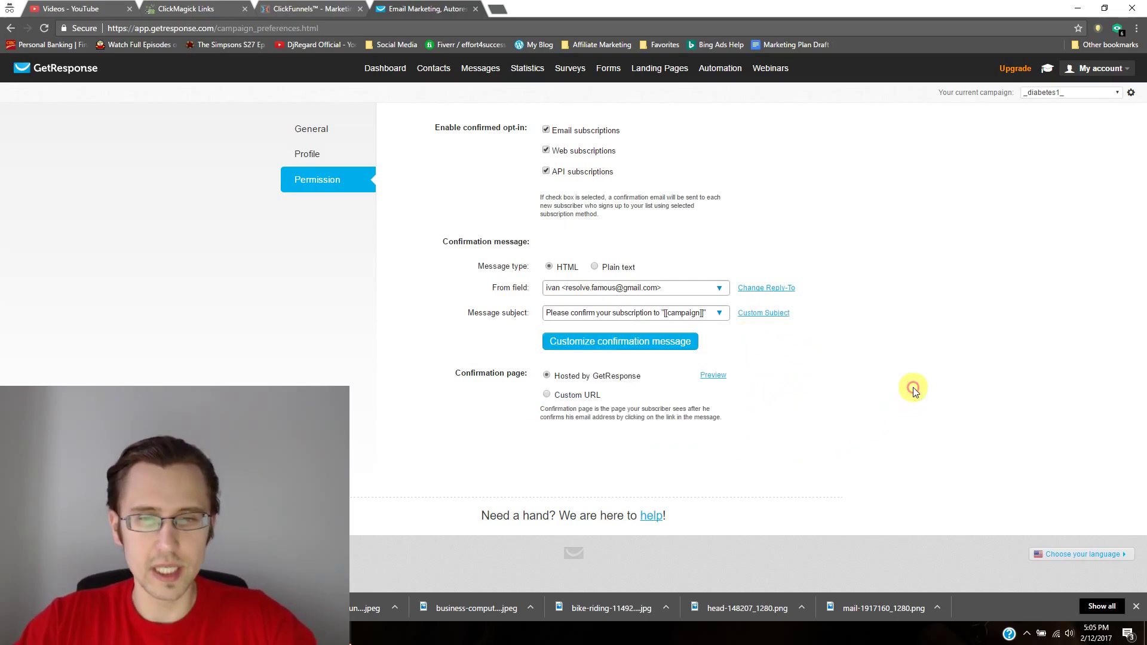
pyautogui.click(612, 342)
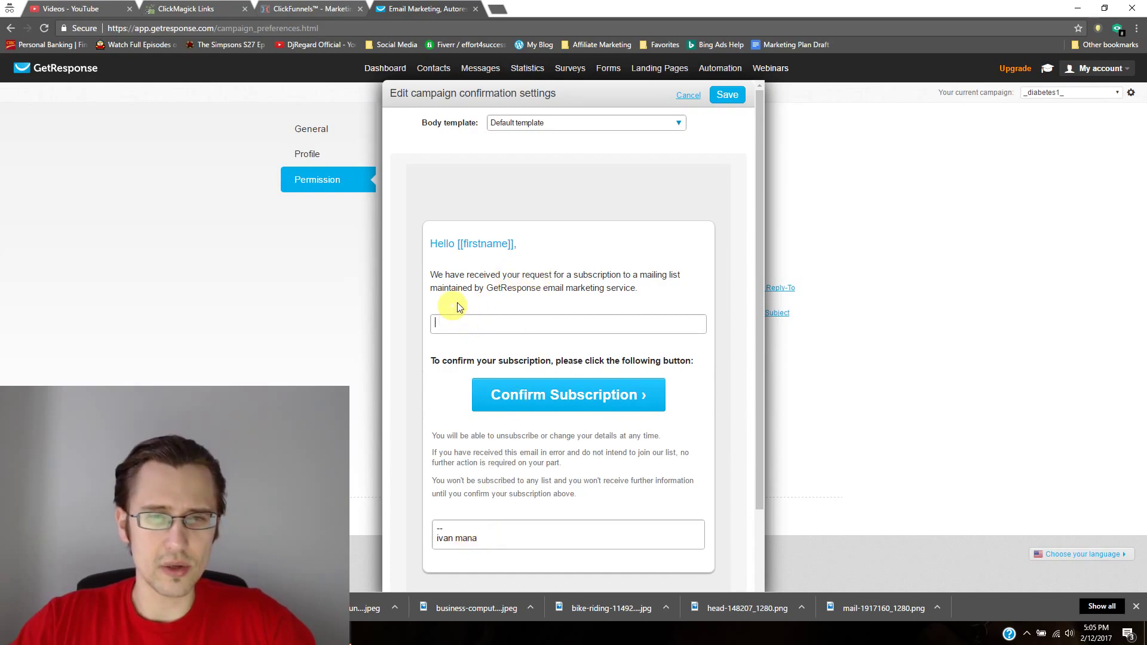
# Try Default template 2 and Free report subscription (new) body templates, then cancel the editor
pyautogui.click(538, 122)
pyautogui.click(525, 165)
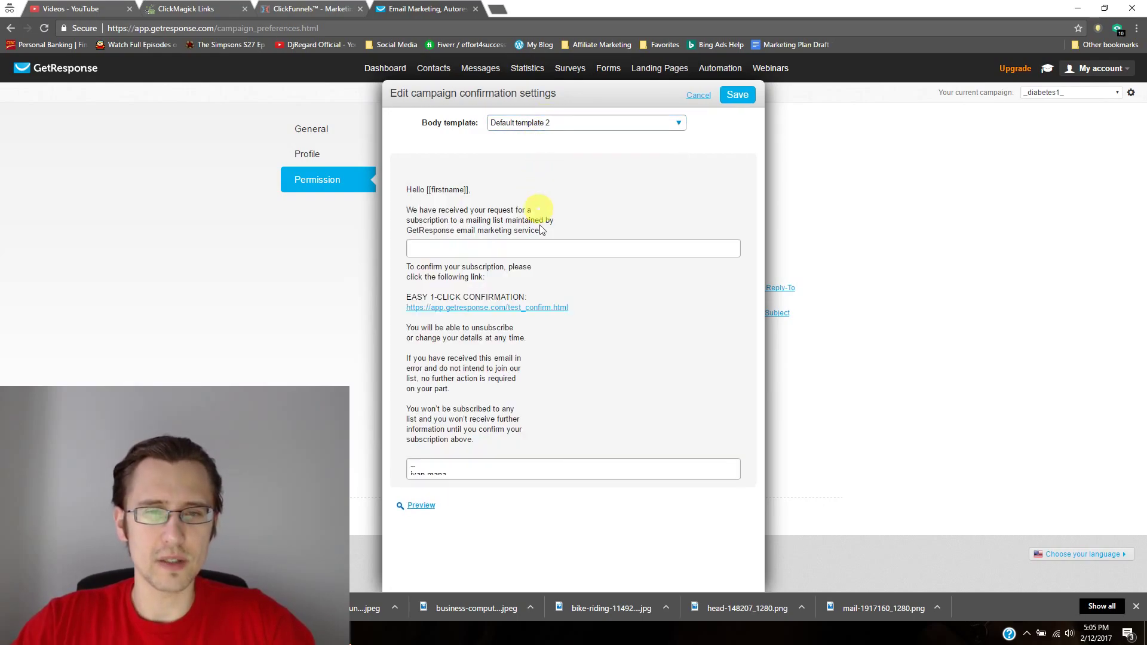
pyautogui.click(568, 122)
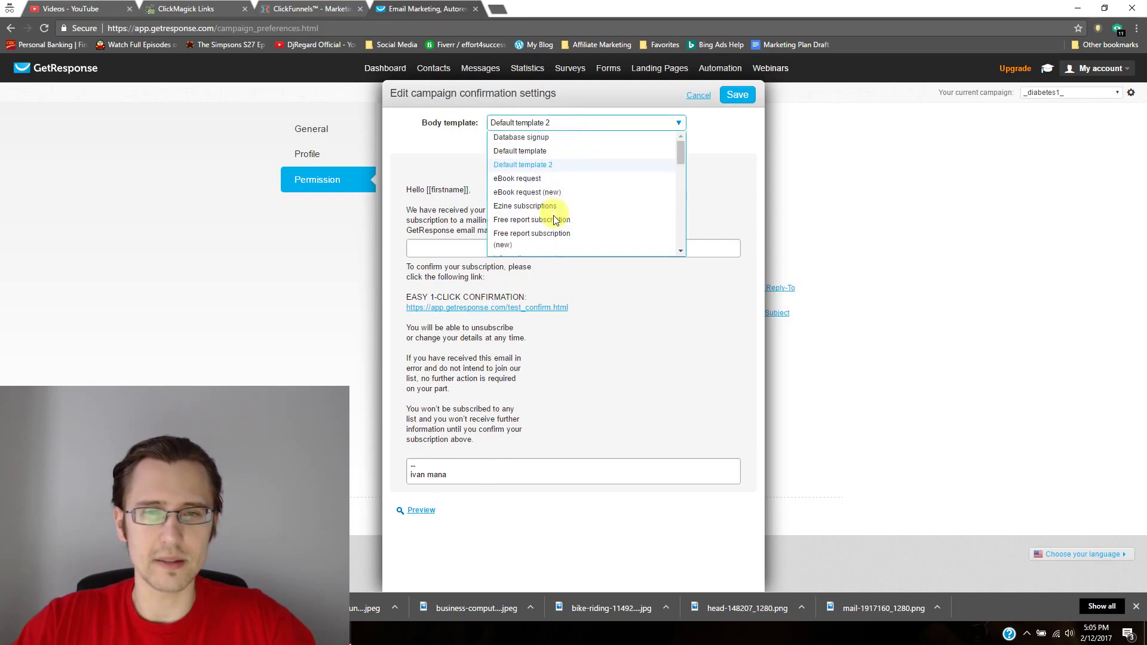
pyautogui.click(547, 234)
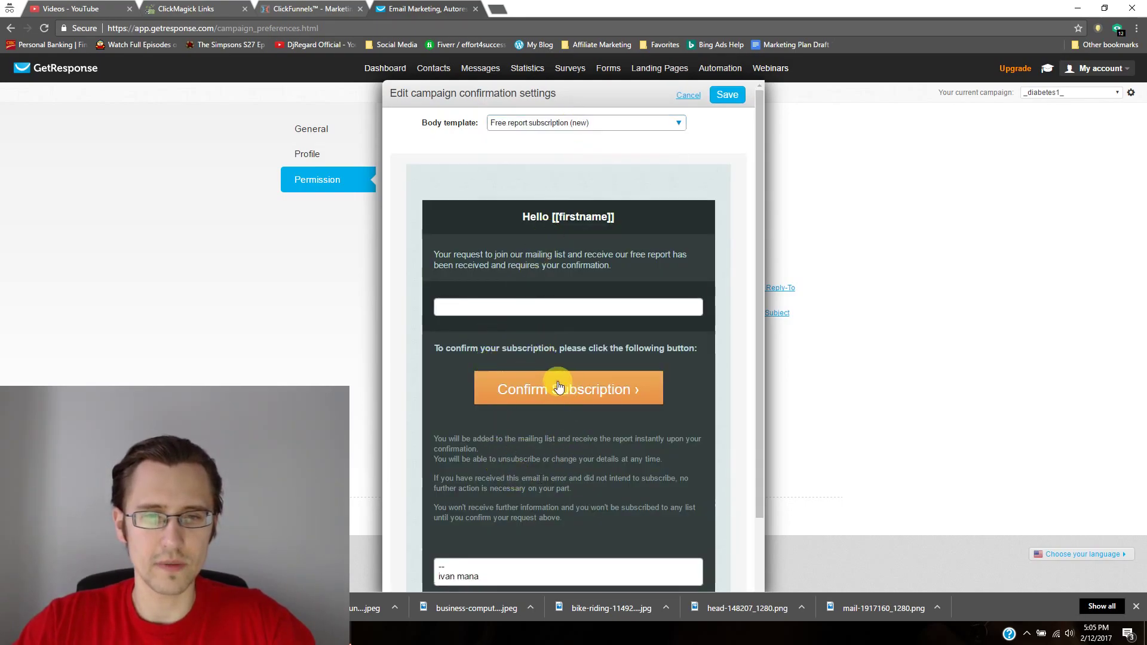
pyautogui.scroll(-1, 693, 281)
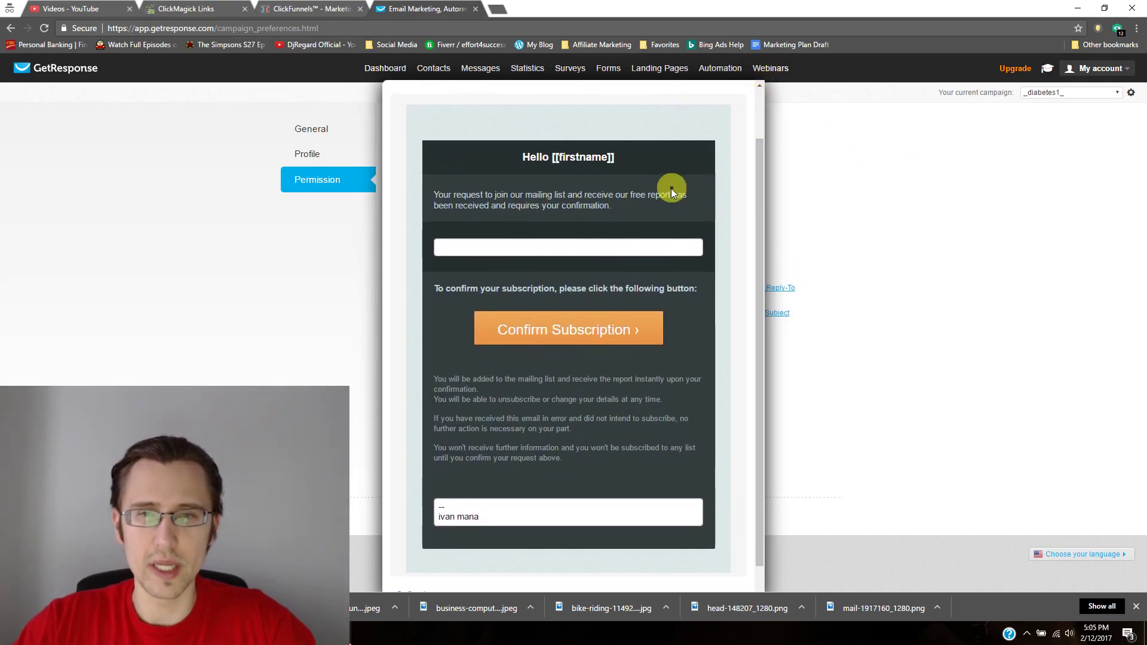
pyautogui.scroll(2, 672, 180)
pyautogui.click(685, 95)
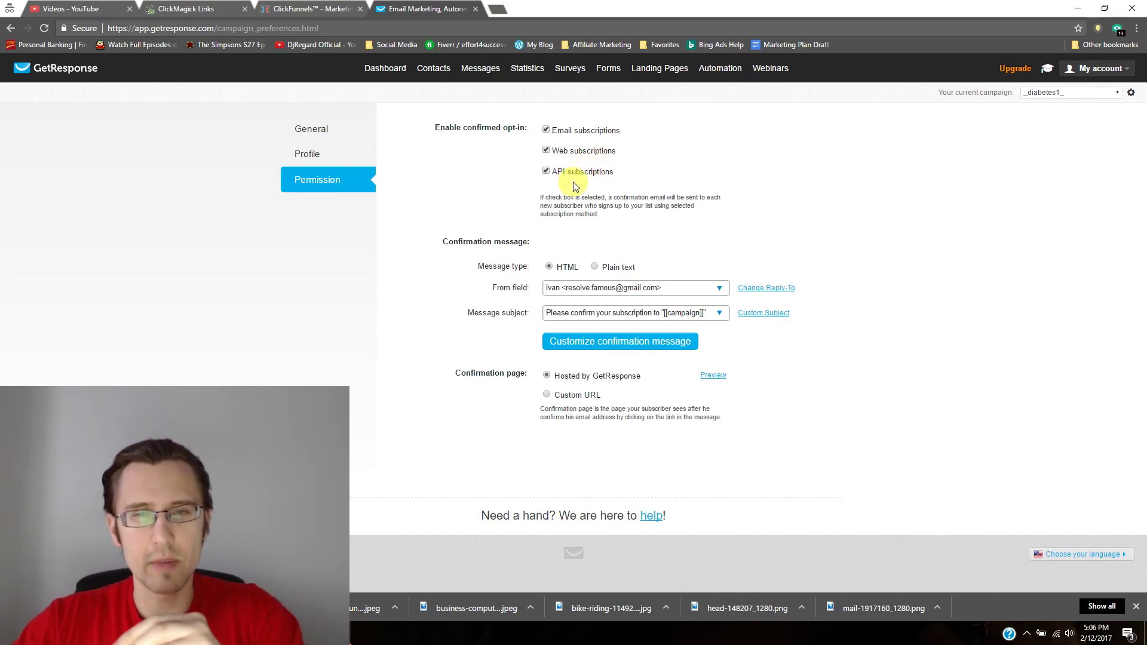
# Uncheck confirmed opt-in for API, web and email subscriptions
pyautogui.click(545, 172)
pyautogui.click(546, 150)
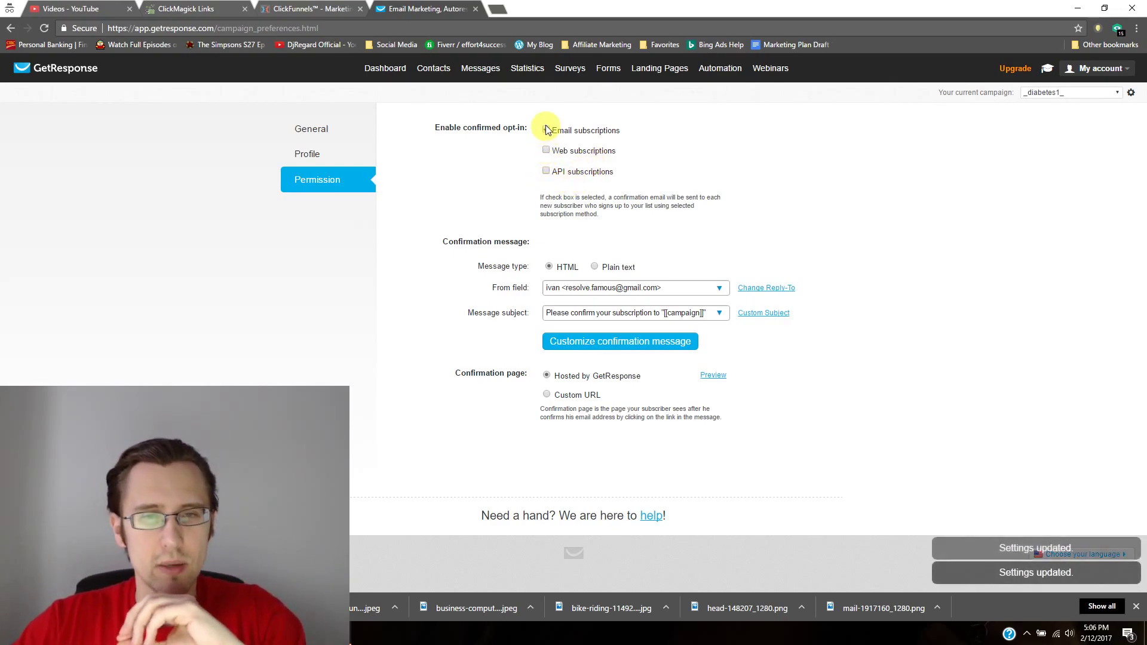
pyautogui.click(545, 130)
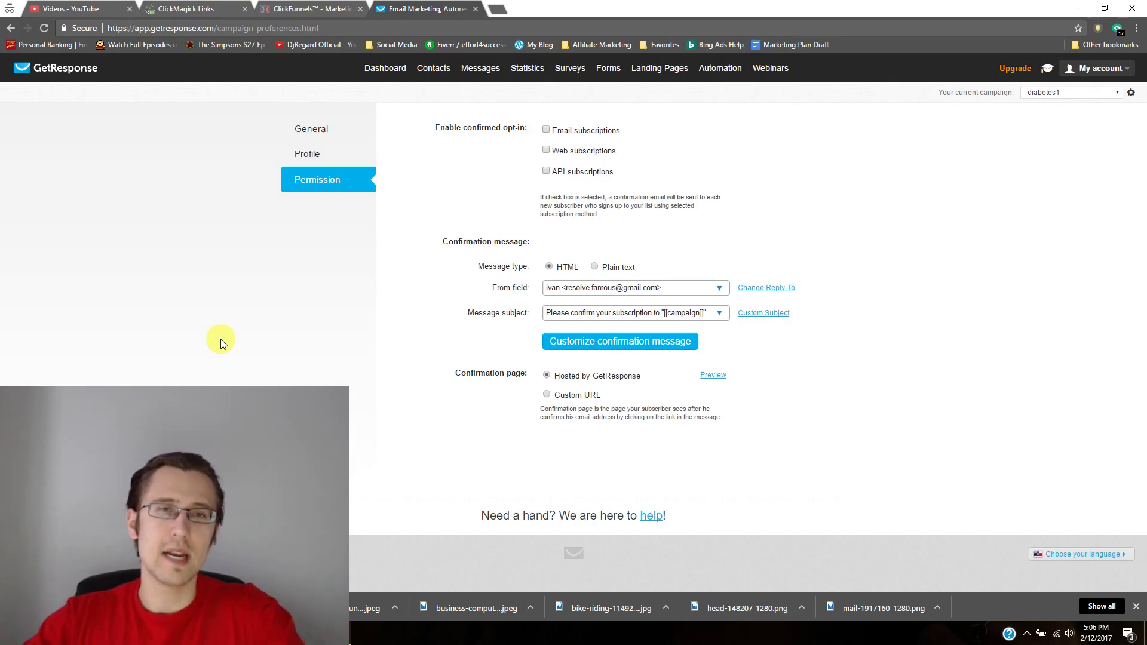
# Open Manage Autoresponders and view the day-2 email's full preview, then close it
pyautogui.moveTo(480, 68)
pyautogui.click(493, 151)
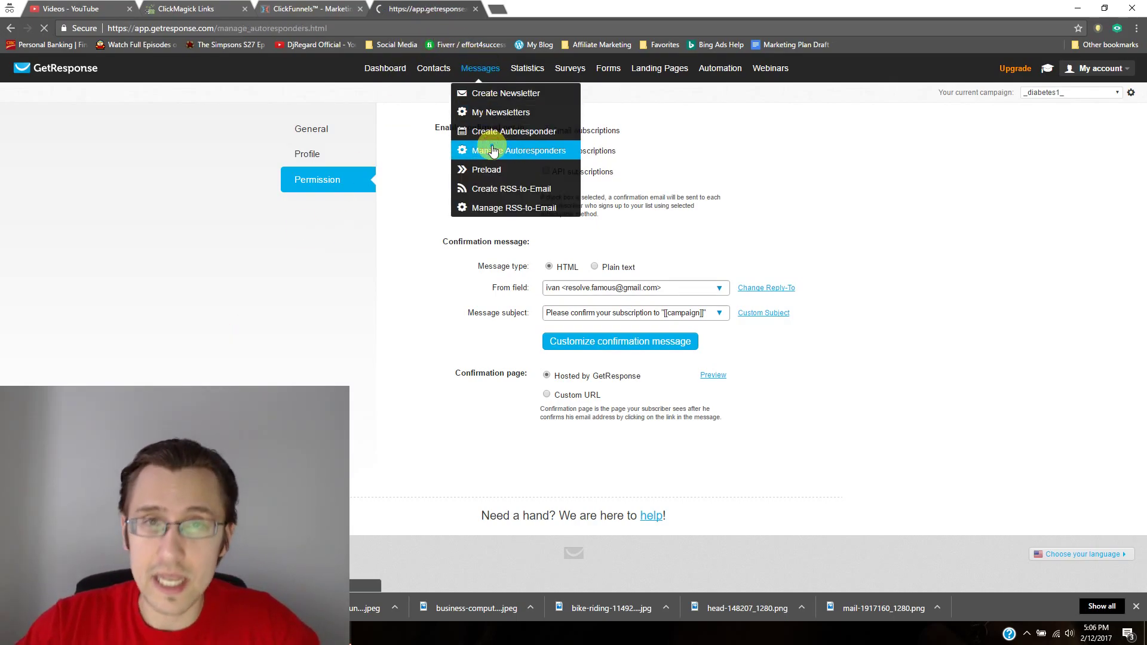
pyautogui.moveTo(472, 168)
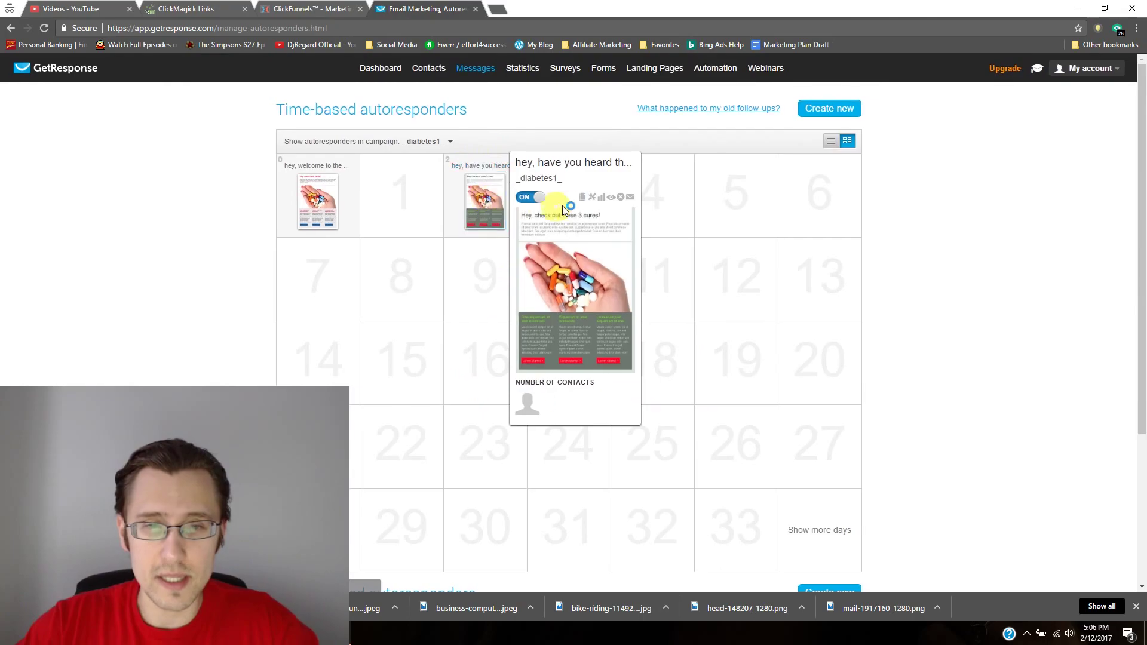
pyautogui.click(611, 197)
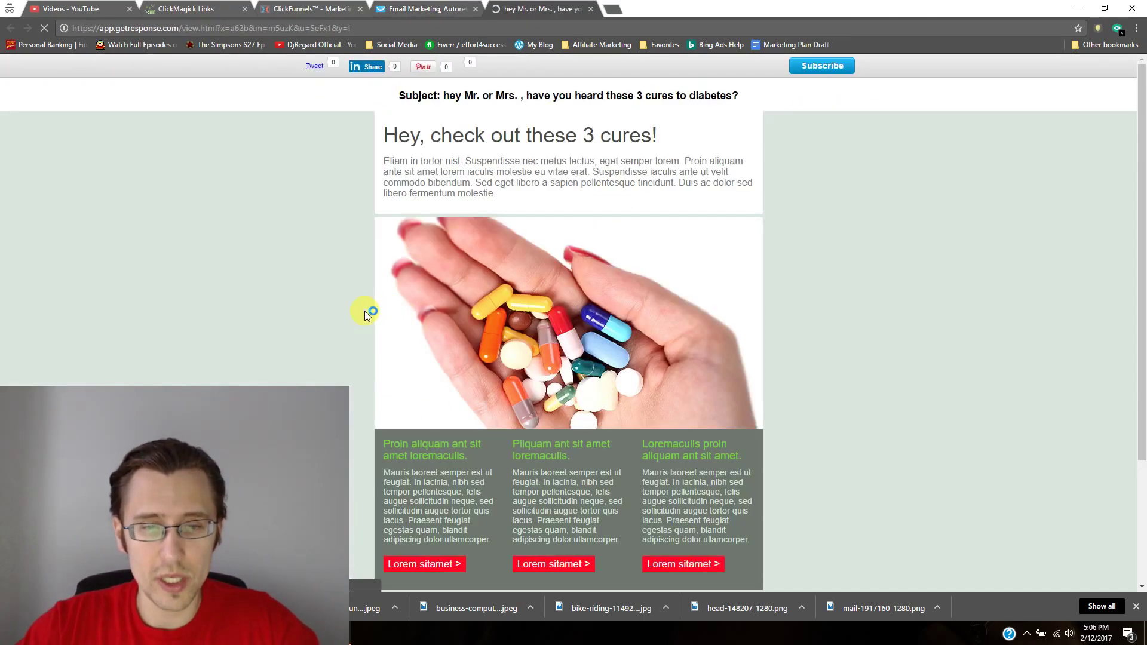
pyautogui.scroll(-3, 364, 310)
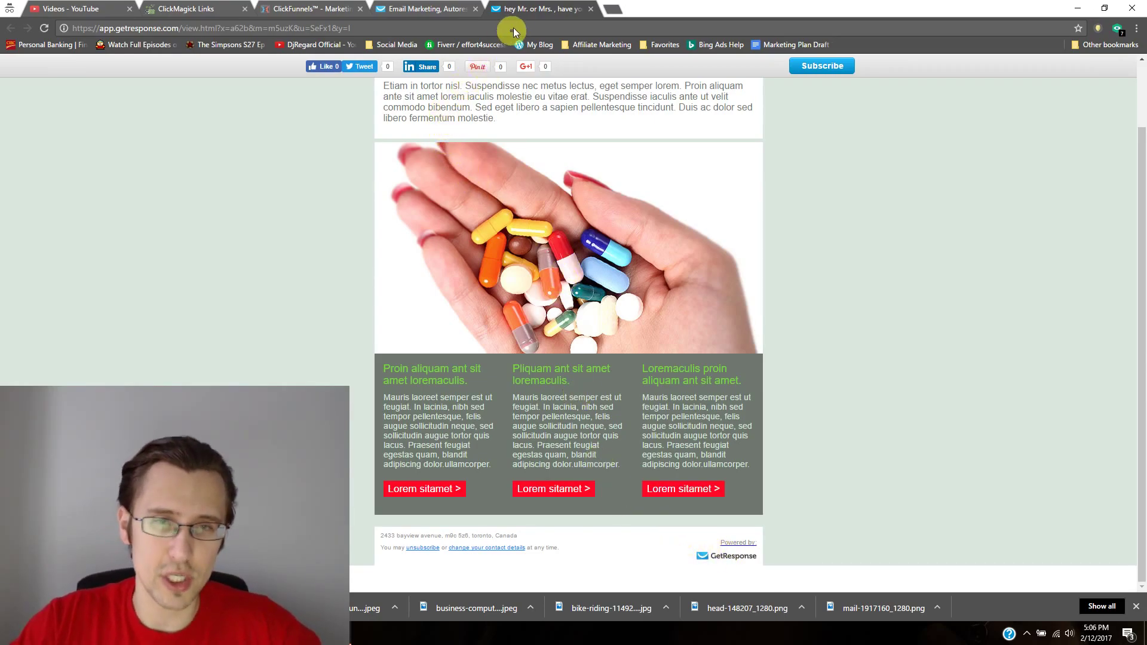
pyautogui.click(590, 9)
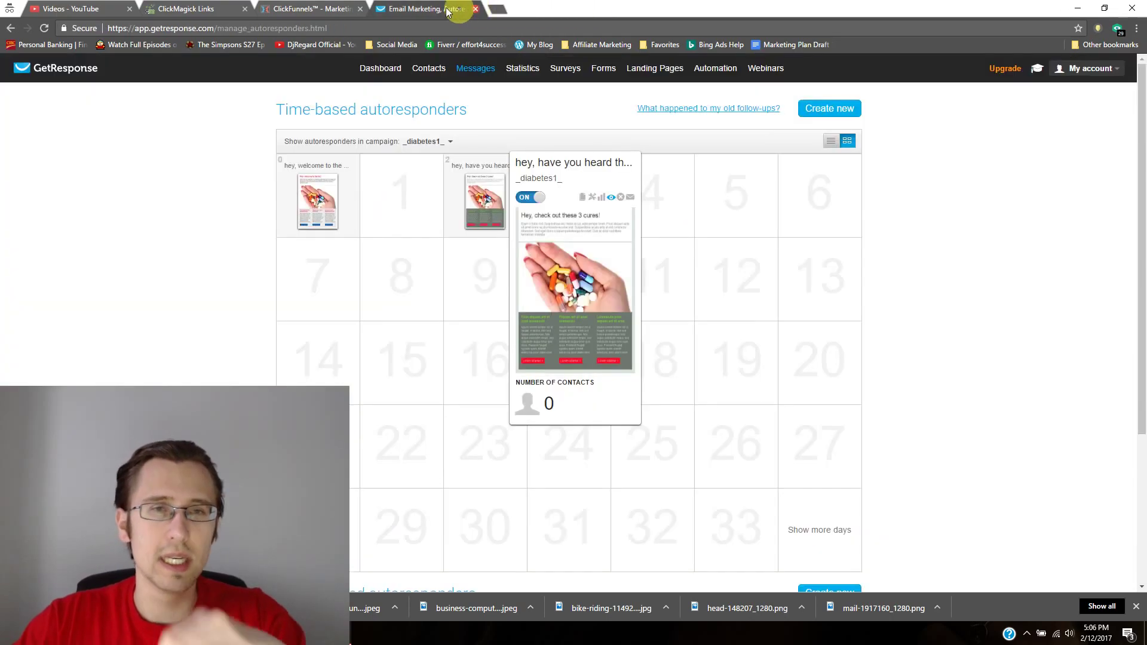